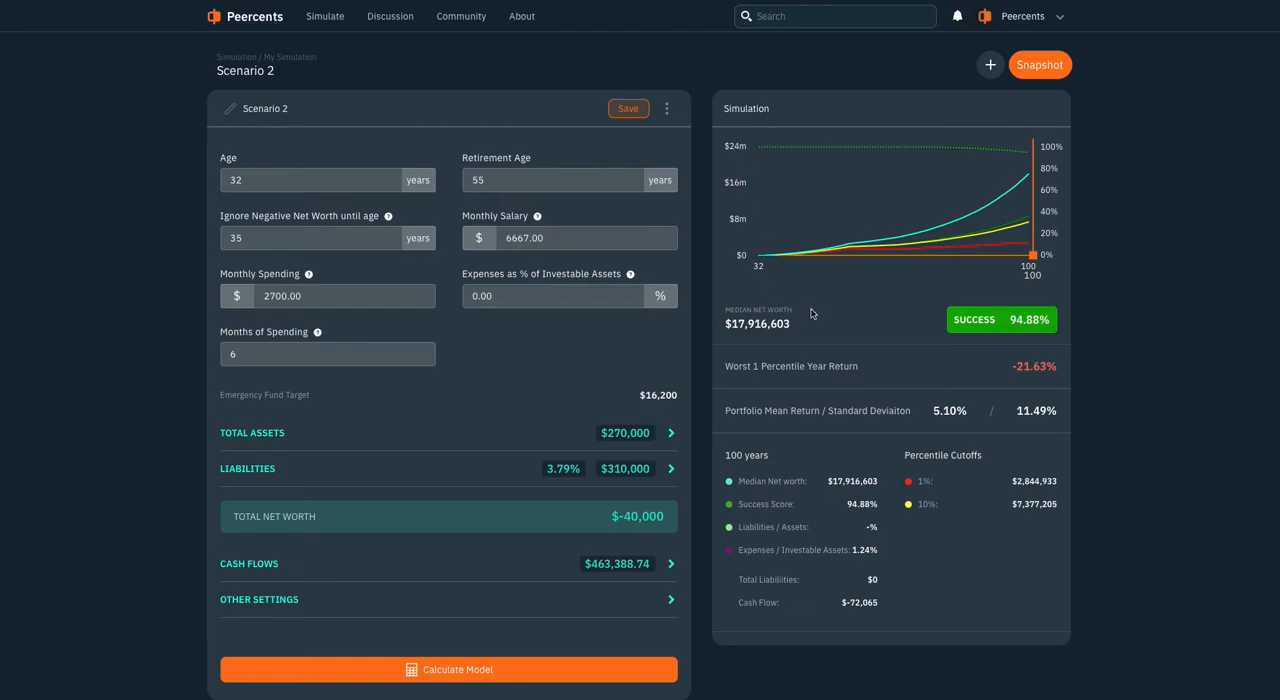
# Review Scenario 2's total assets and move the simulation chart's age marker to compare projections, ending at age 100
pyautogui.click(280, 434)
pyautogui.scroll(-1, 285, 460)
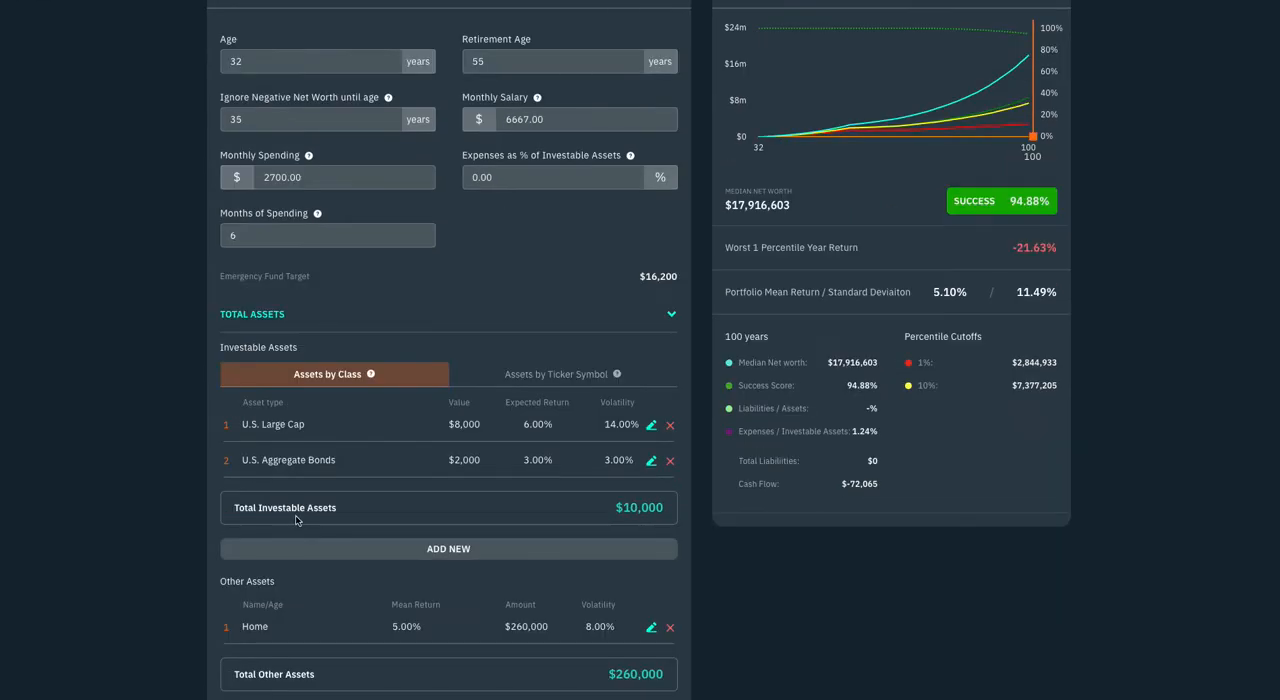
pyautogui.scroll(1, 345, 400)
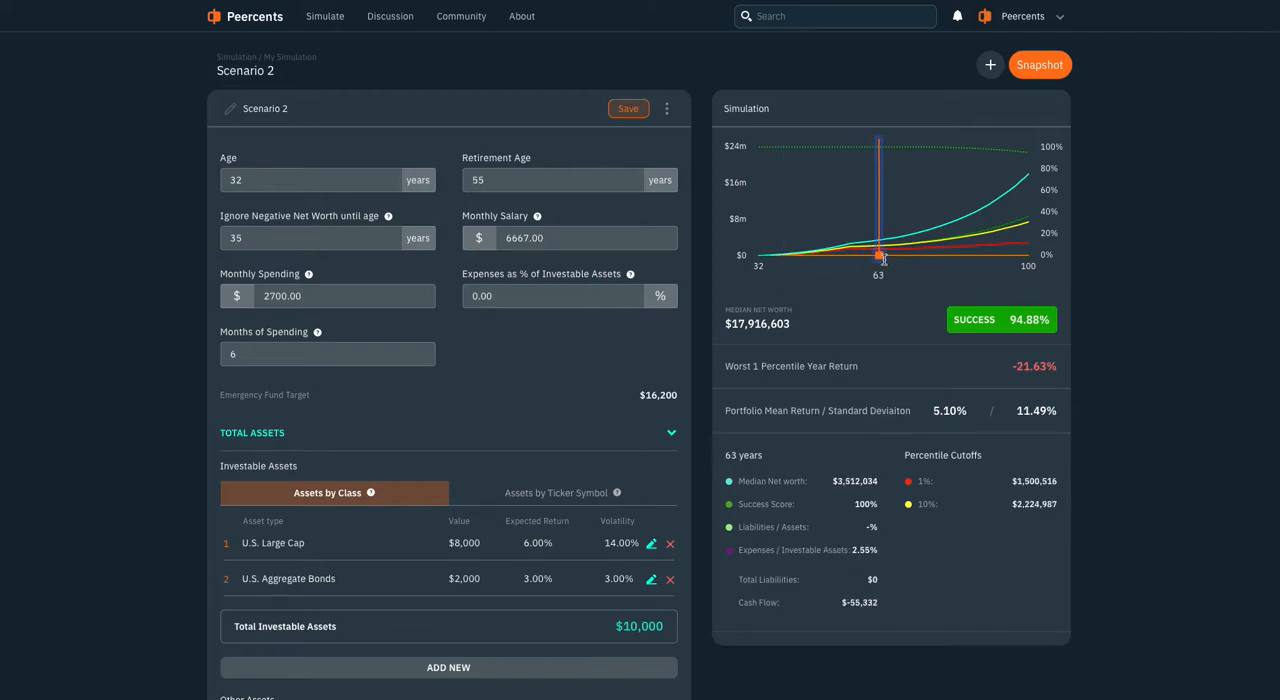
pyautogui.moveTo(1006, 245); pyautogui.dragTo(1028, 246)
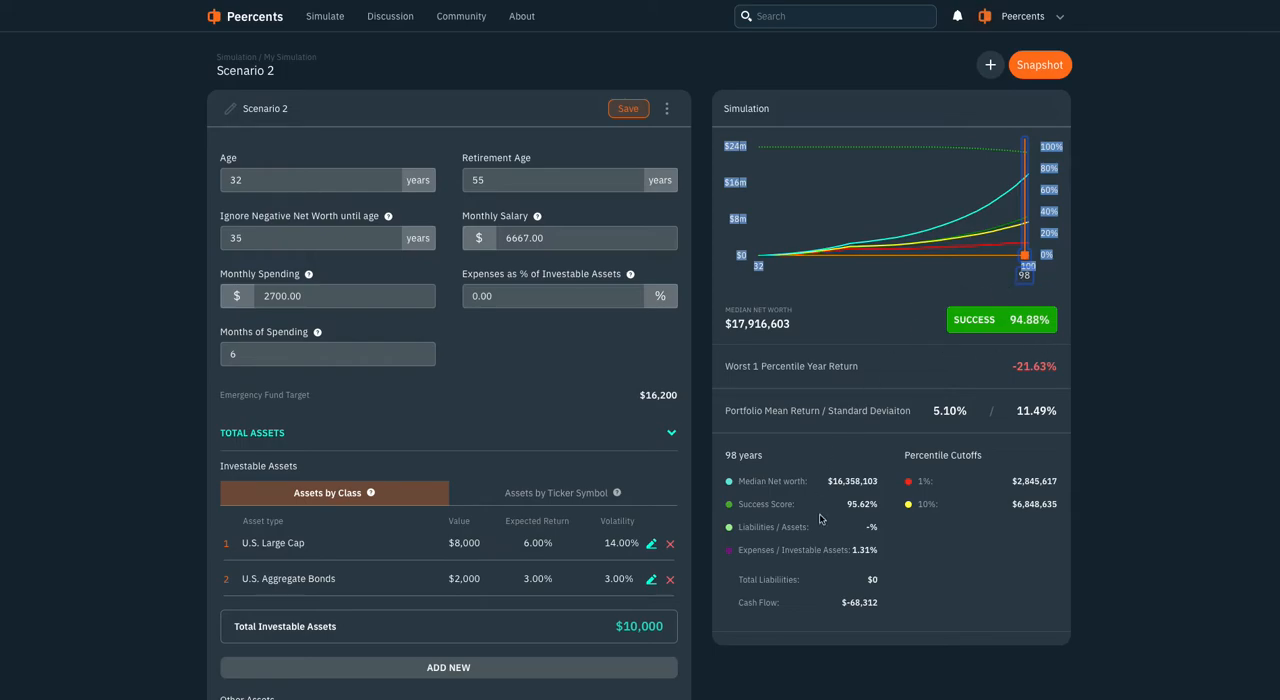
pyautogui.moveTo(1025, 257); pyautogui.dragTo(1037, 292)
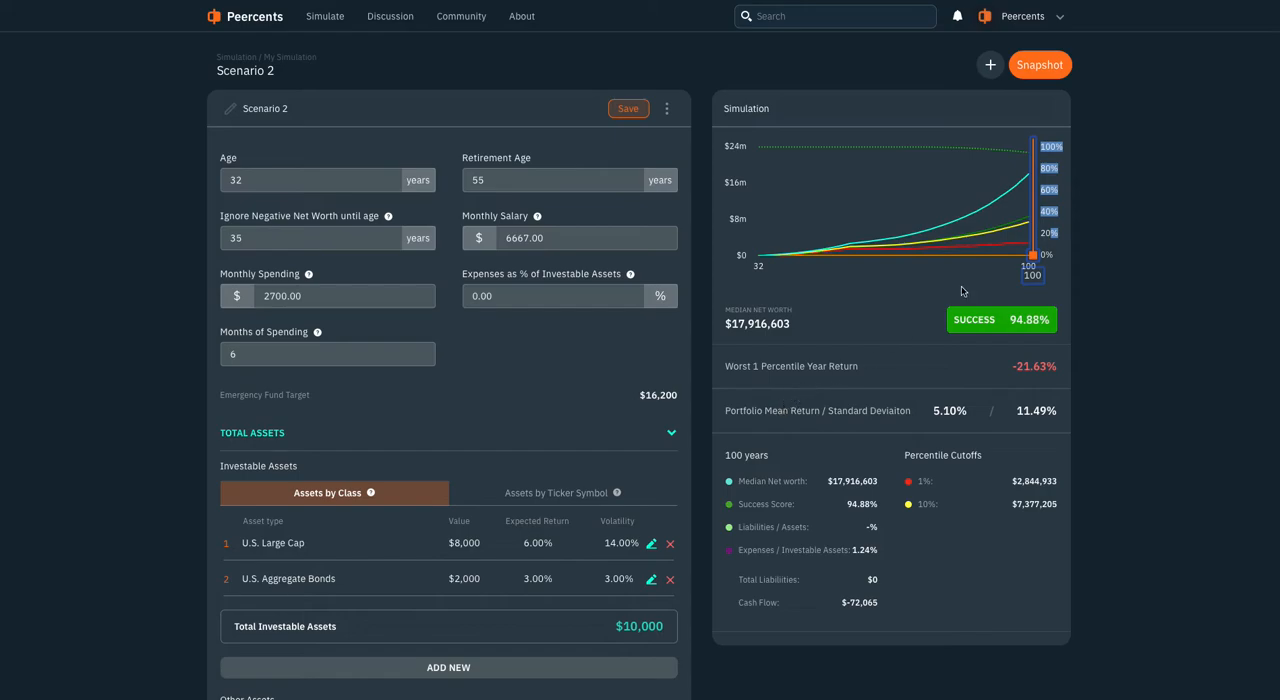
# Create a new simulation with retirement age 50 and negative net worth ignored until age 35
pyautogui.click(323, 20)
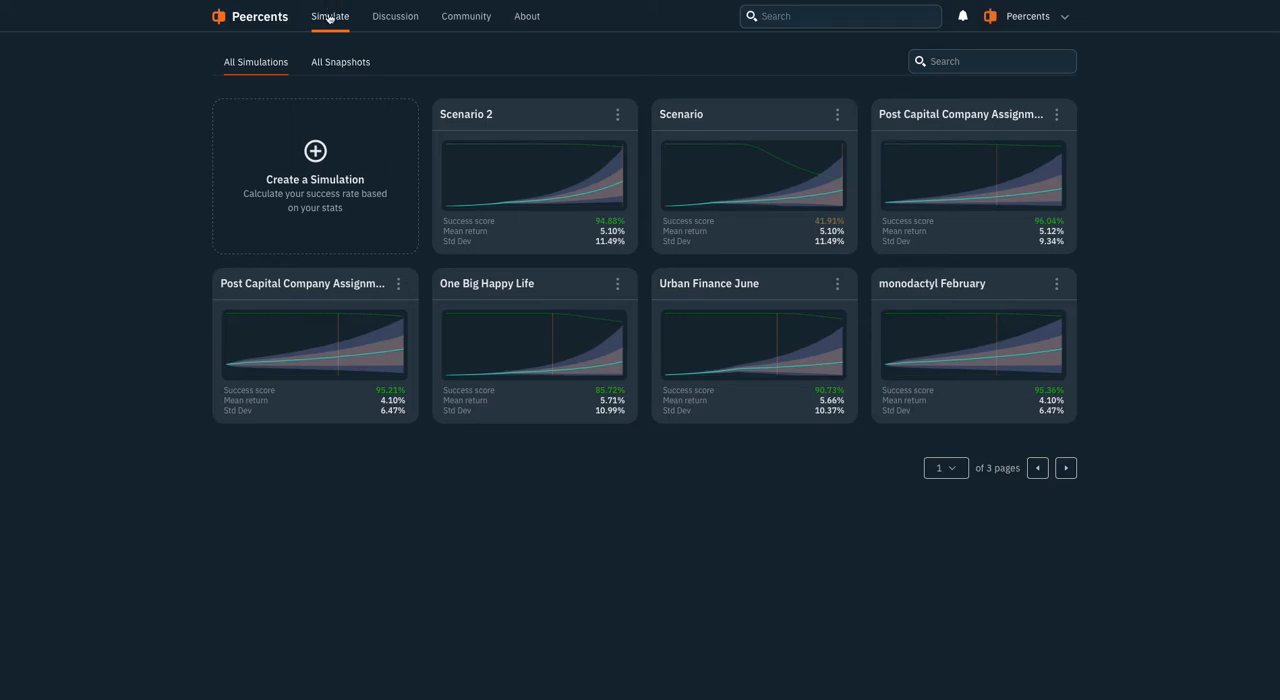
pyautogui.click(315, 155)
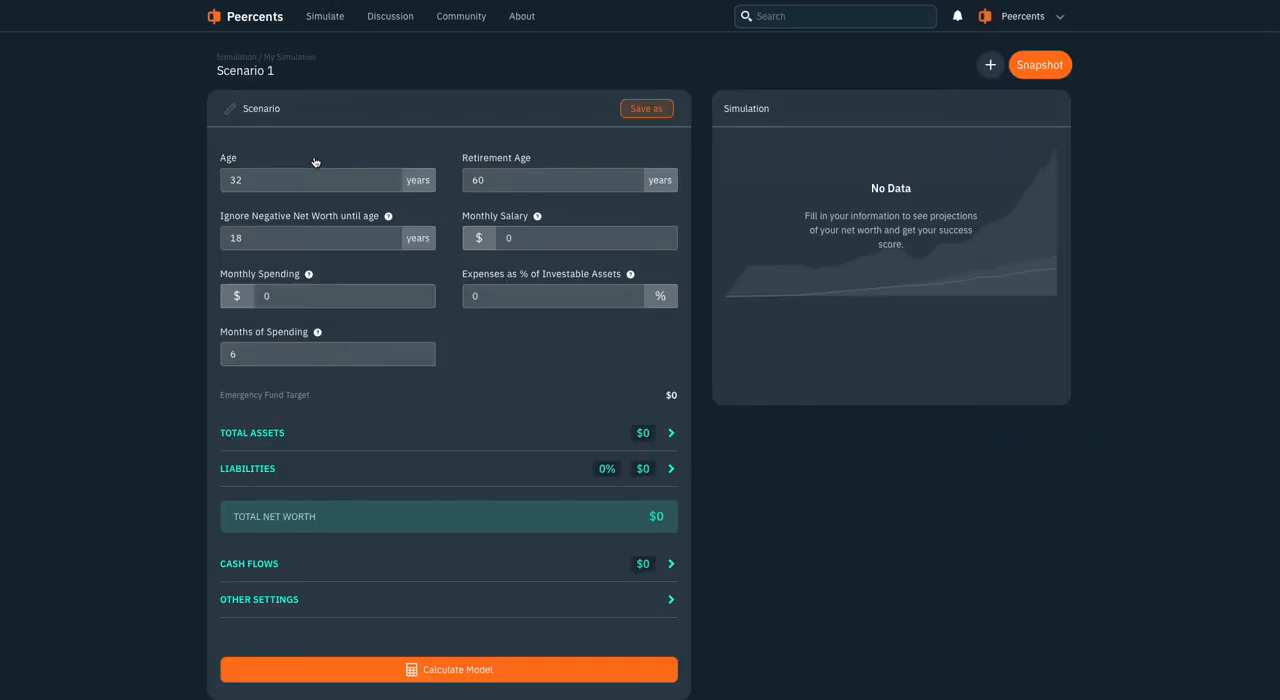
pyautogui.click(259, 182)
pyautogui.moveTo(259, 182); pyautogui.dragTo(137, 185)
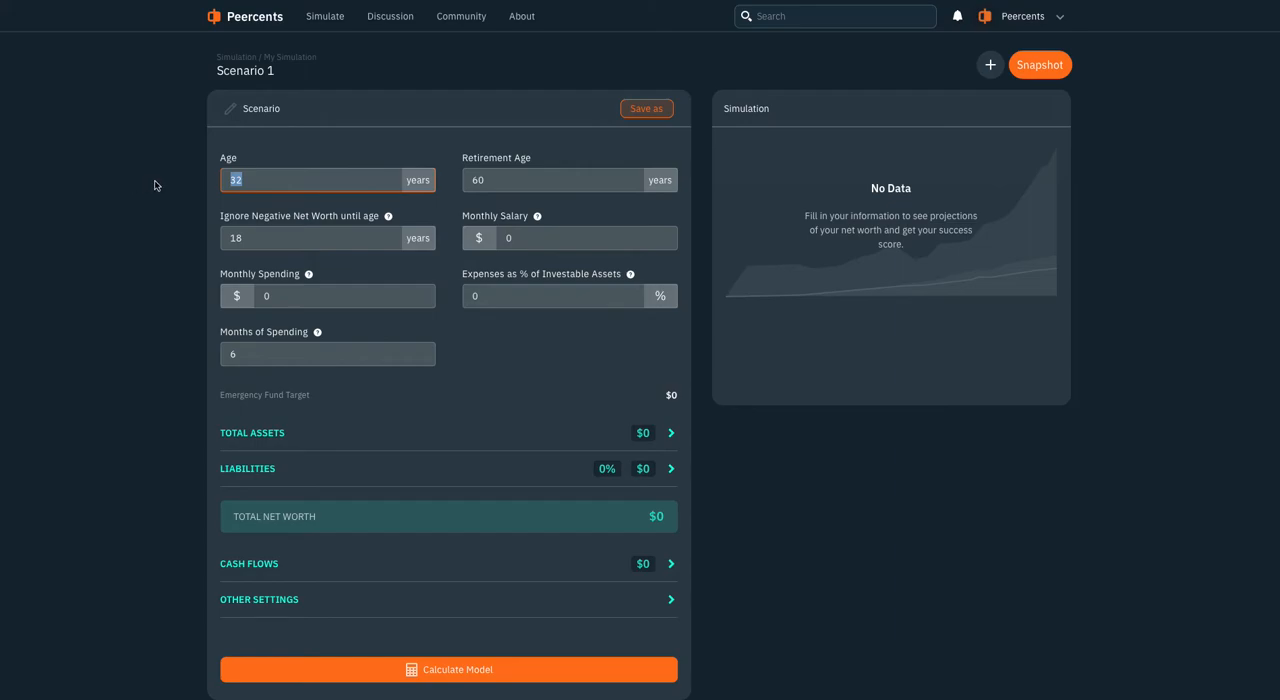
pyautogui.click(469, 178)
pyautogui.moveTo(491, 184); pyautogui.dragTo(426, 176)
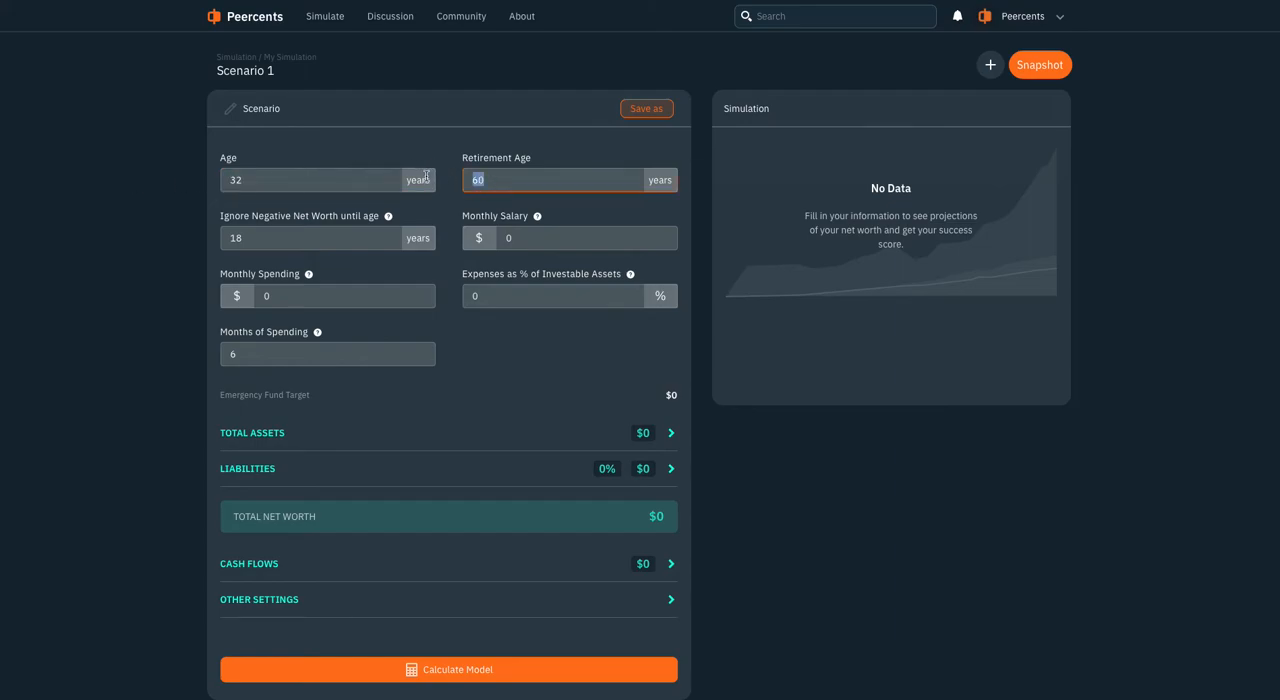
pyautogui.write('50')
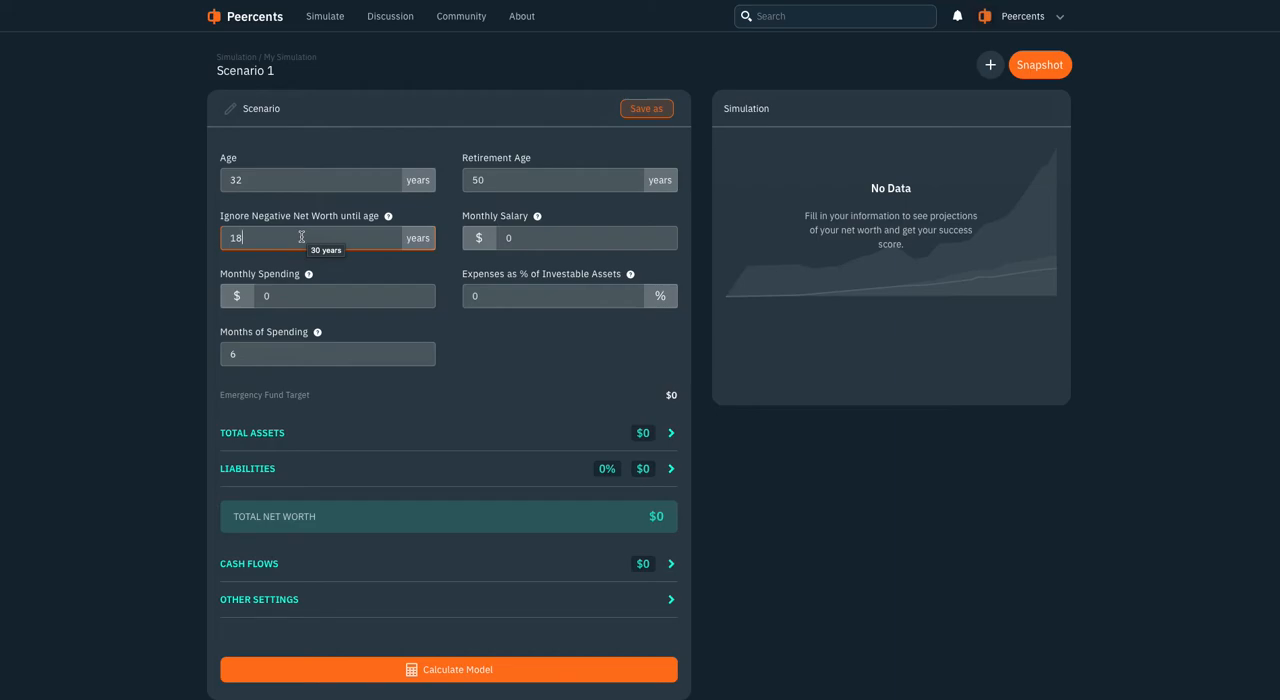
pyautogui.hotkey('ctrl', 'a')
# Set the monthly salary to $8,000 with a formula multiplying the yearly income by .8 and dividing by 12
pyautogui.click(525, 240)
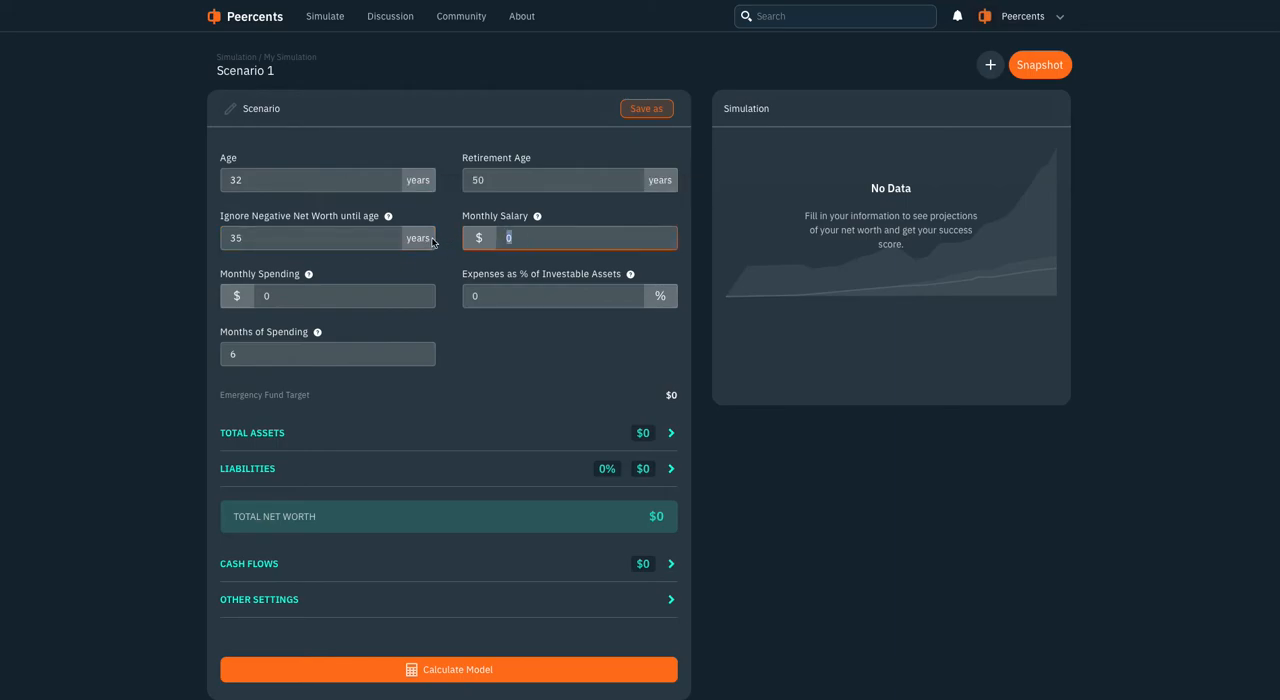
pyautogui.write('12000')
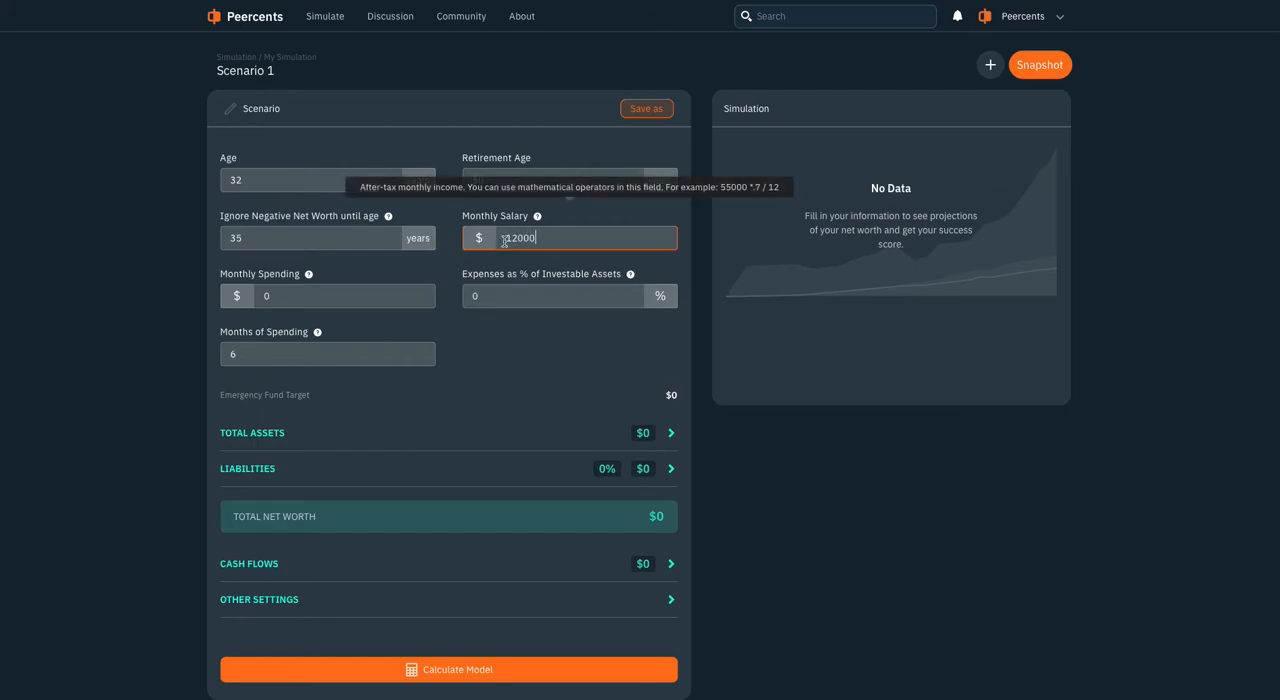
pyautogui.write('*.')
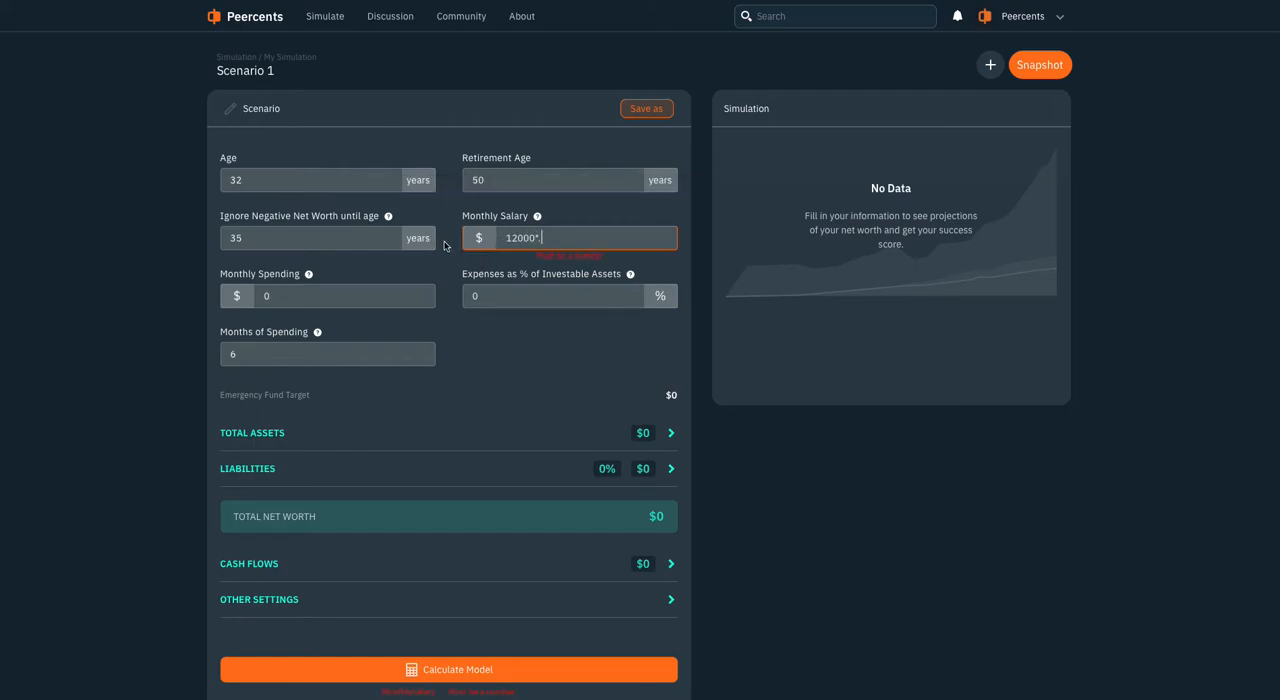
pyautogui.write('8/12')
pyautogui.press('Return')
# Set the monthly spending with the sum 1200+200+1600
pyautogui.write('000')
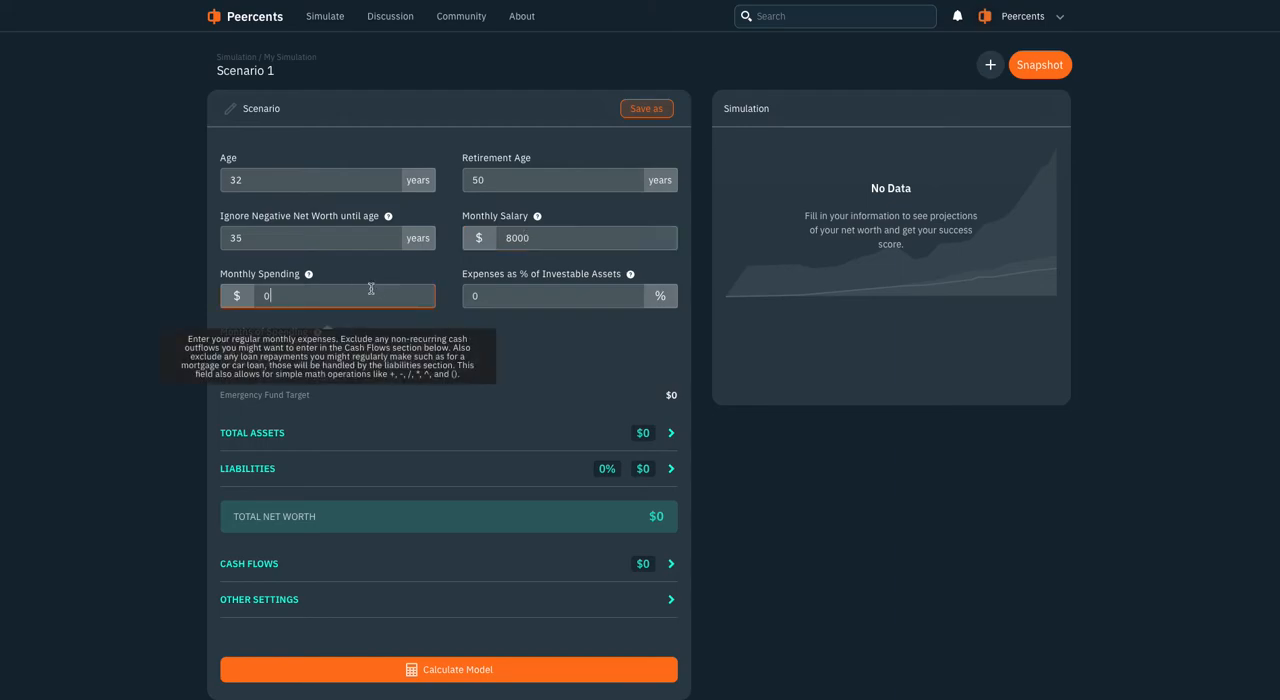
pyautogui.click(373, 295)
pyautogui.doubleClick(373, 295)
pyautogui.write('1200+200+1600')
pyautogui.press('Tab')
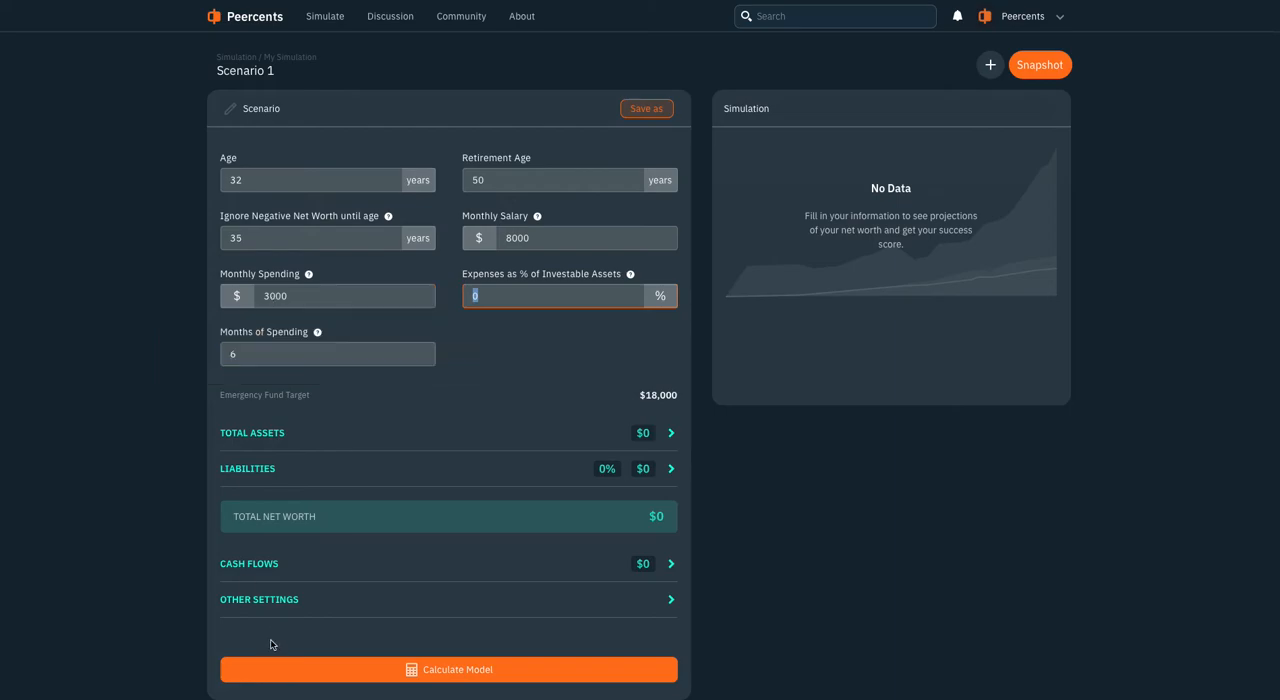
# Expand the other settings and review the inflation, salary growth and lifestyle escalation options
pyautogui.click(270, 597)
pyautogui.scroll(-2, 269, 593)
pyautogui.scroll(-2, 269, 593)
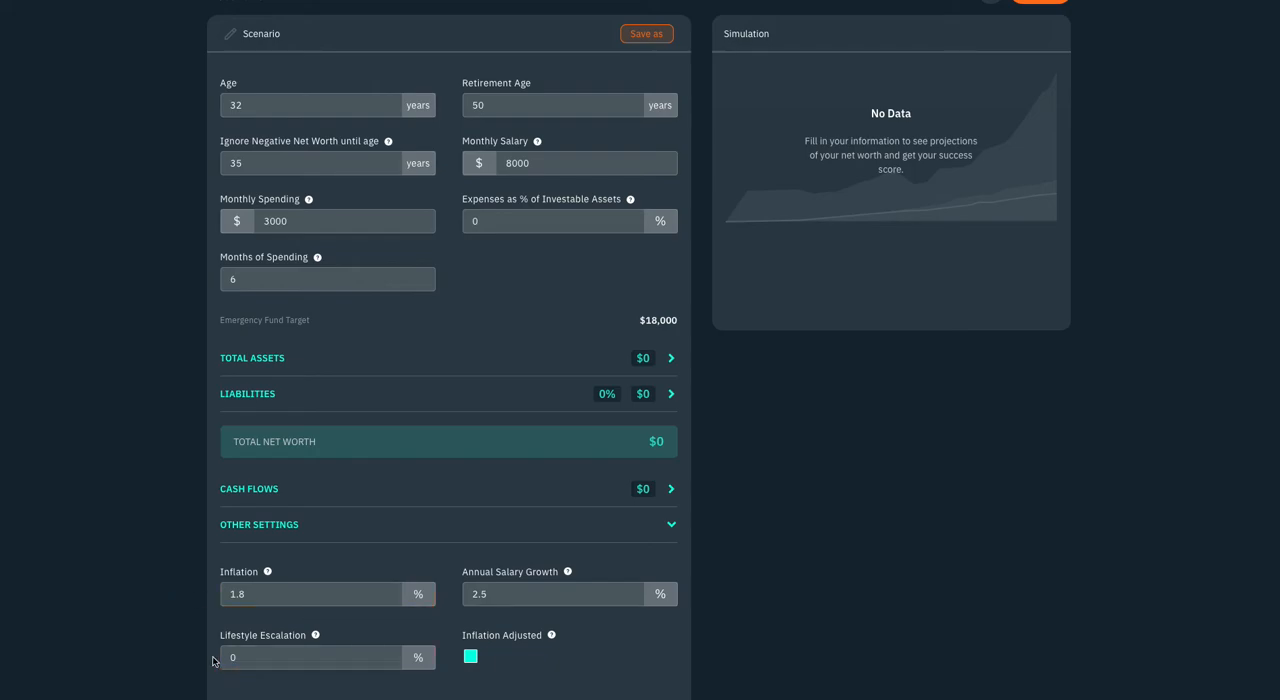
pyautogui.moveTo(268, 576)
pyautogui.scroll(1, 209, 466)
pyautogui.click(465, 238)
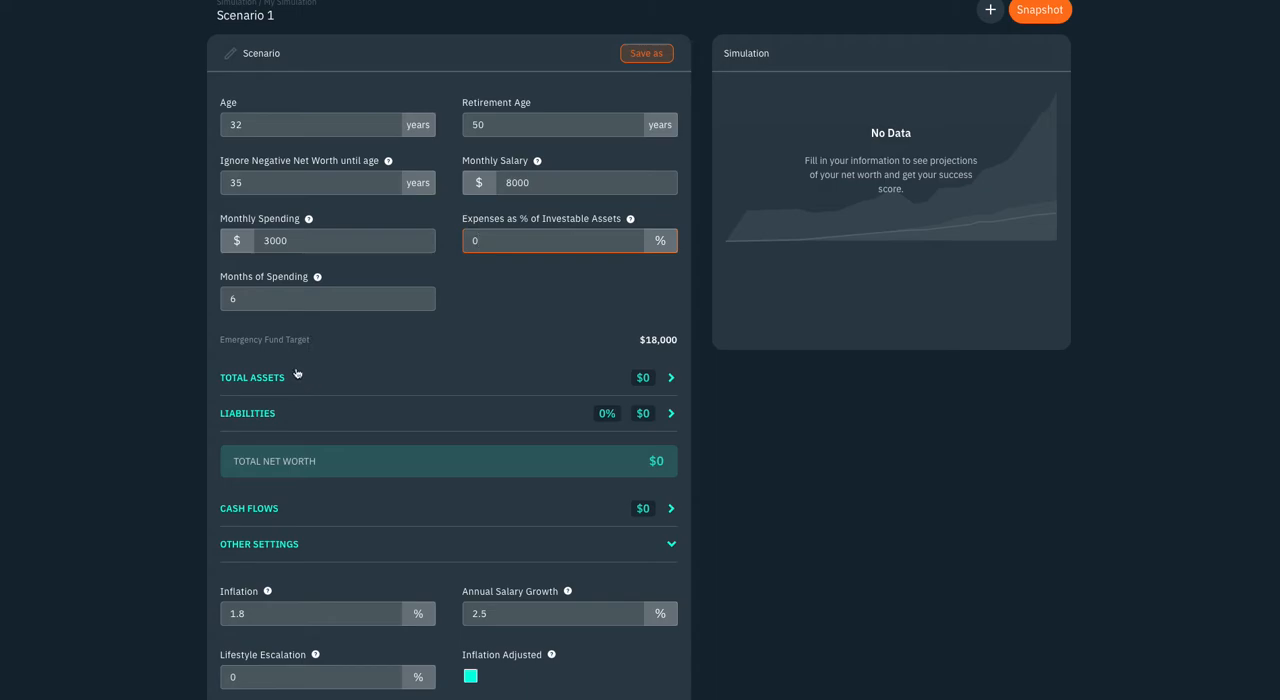
# Try 12 months of spending for the emergency fund, and reset it to 6
pyautogui.click(248, 297)
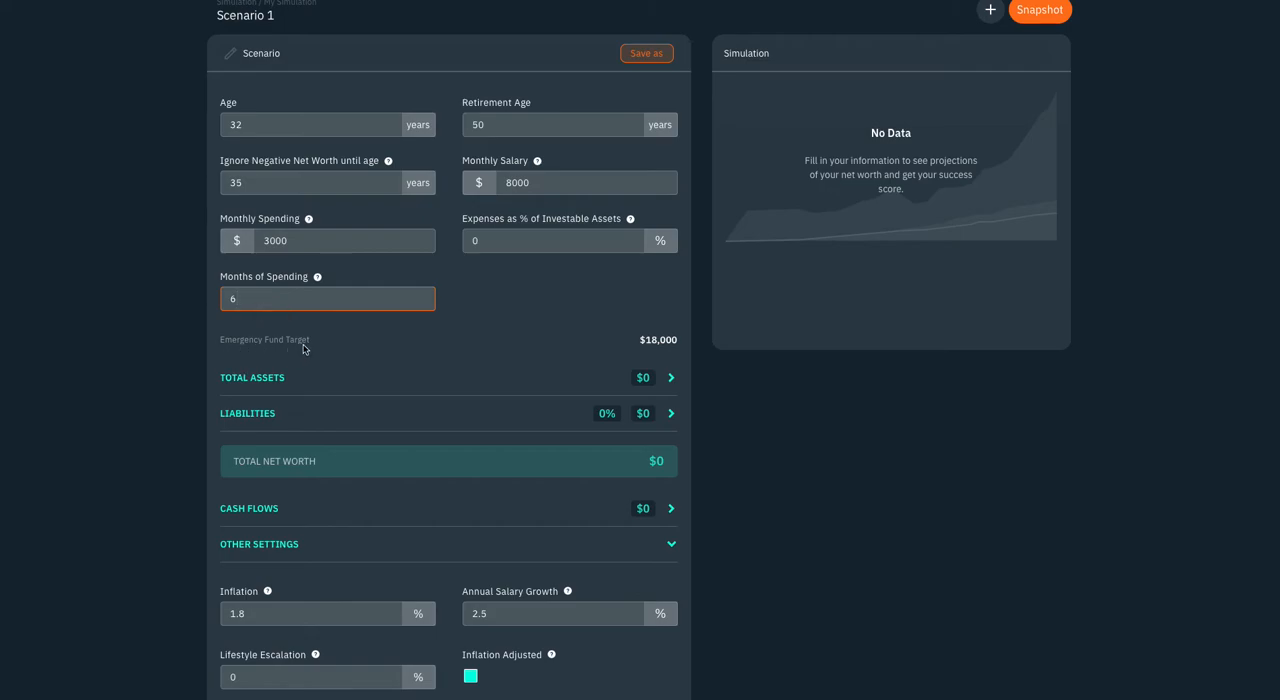
pyautogui.hotkey('ctrl', 'a')
pyautogui.write('12')
pyautogui.hotkey('ctrl', 'a')
pyautogui.write('6')
# Expand the total assets and add an investable asset by ticker symbol: SPY with 100 shares
pyautogui.click(285, 384)
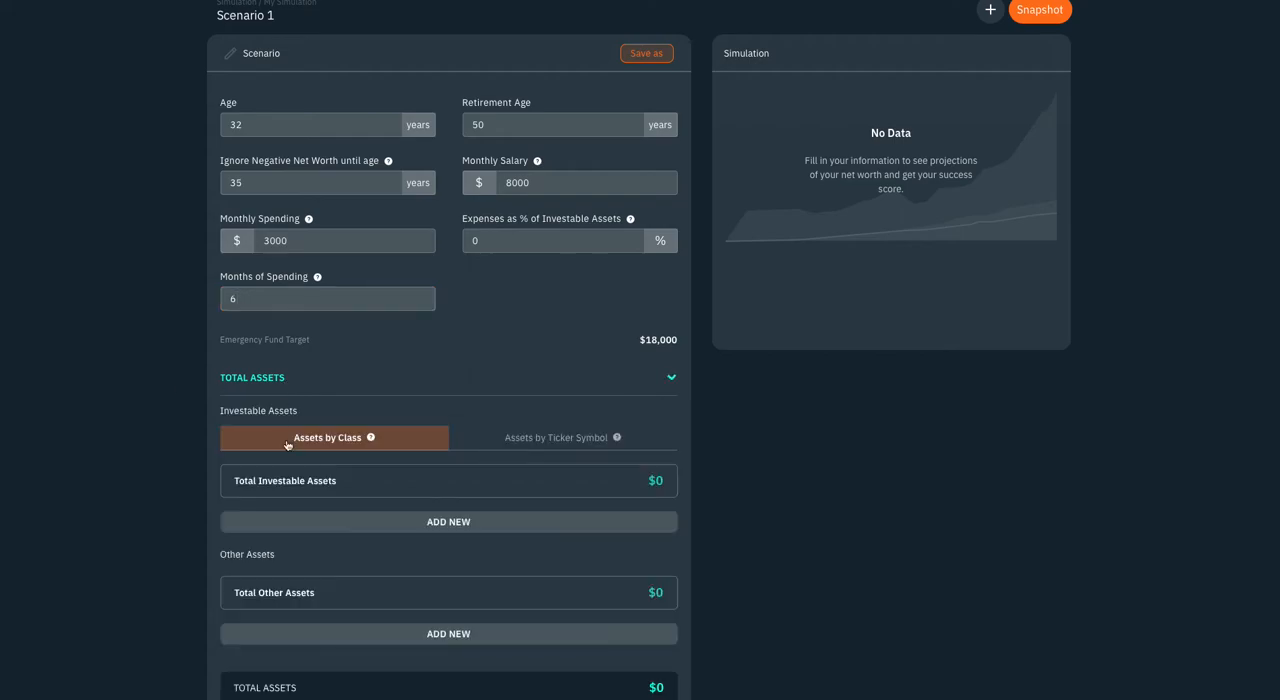
pyautogui.scroll(-1, 404, 388)
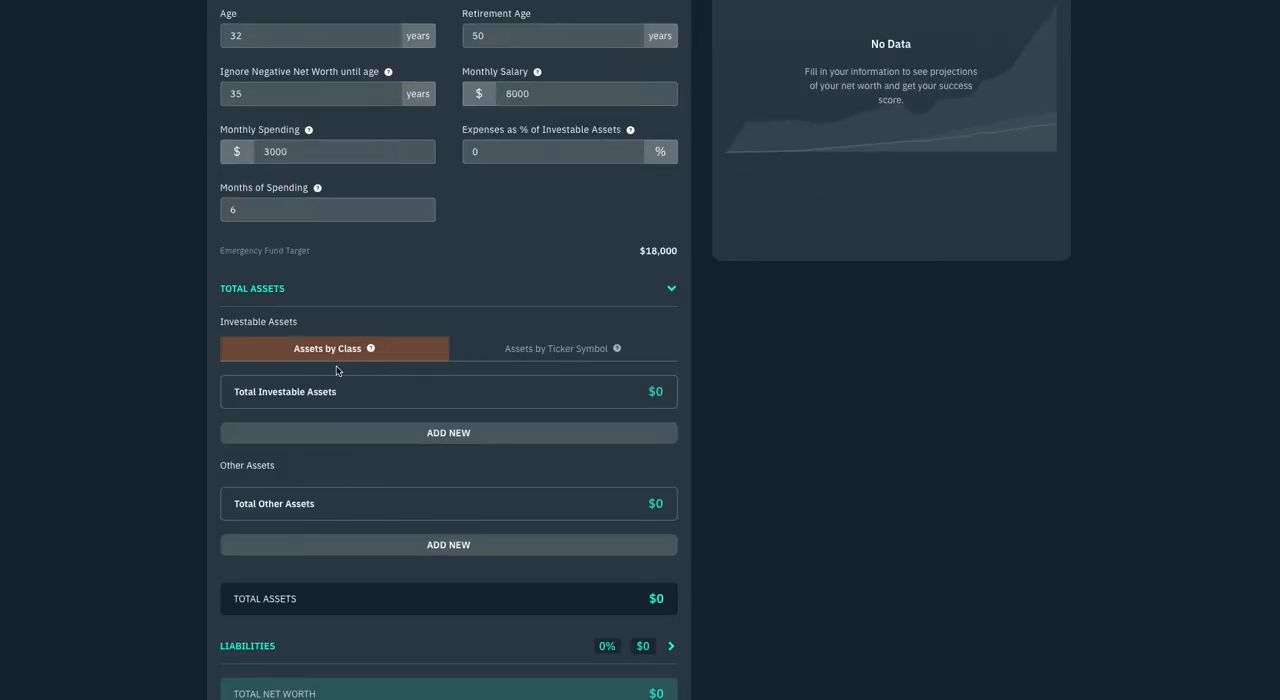
pyautogui.click(515, 362)
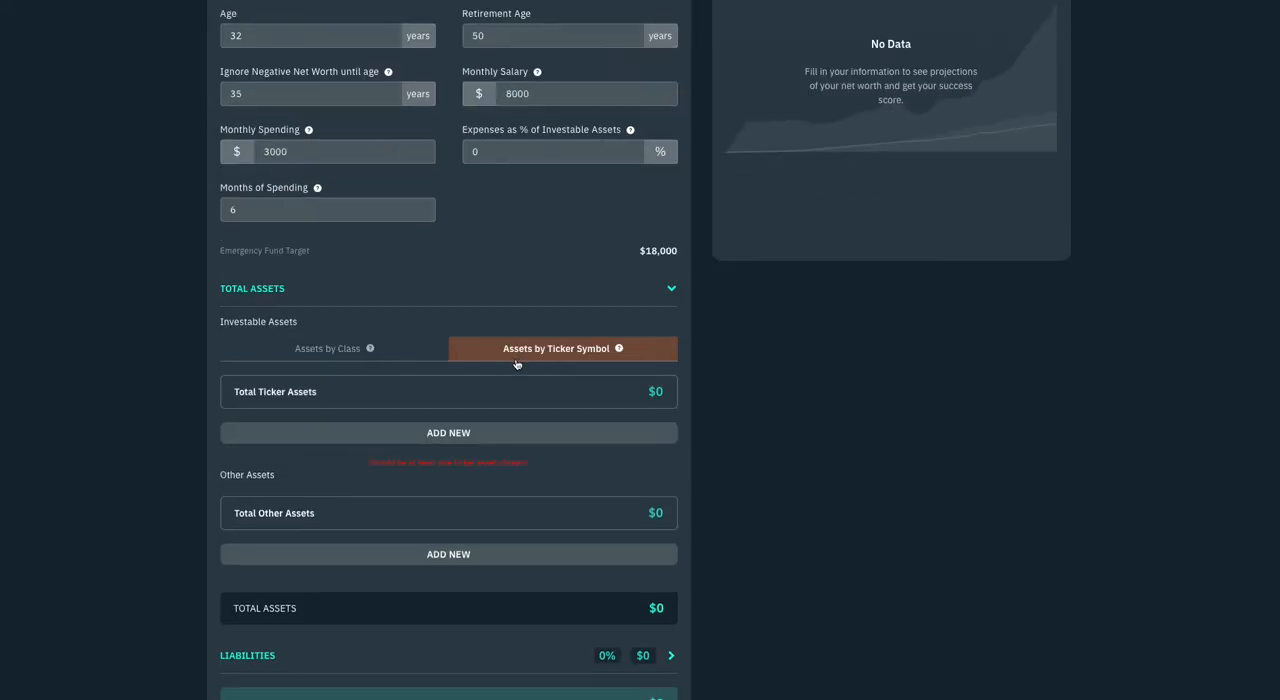
pyautogui.click(432, 442)
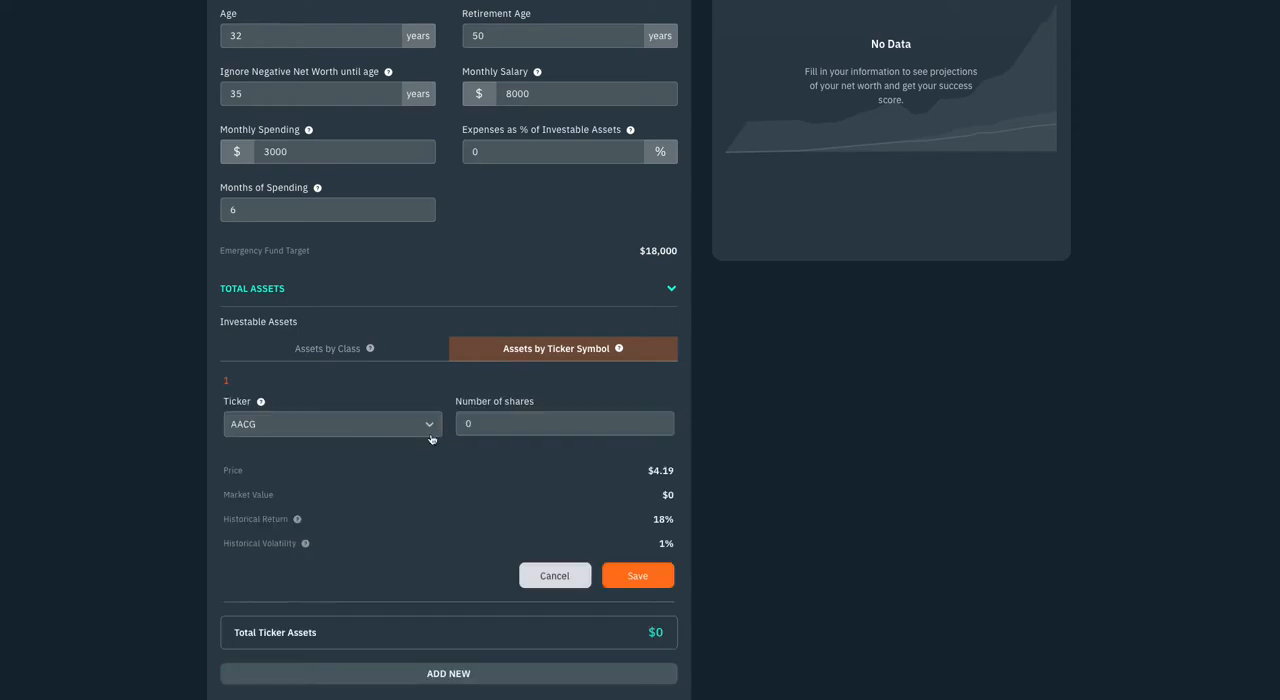
pyautogui.click(355, 425)
pyautogui.hotkey('ctrl', 'a')
pyautogui.write('S')
pyautogui.press('Tab')
pyautogui.write('100')
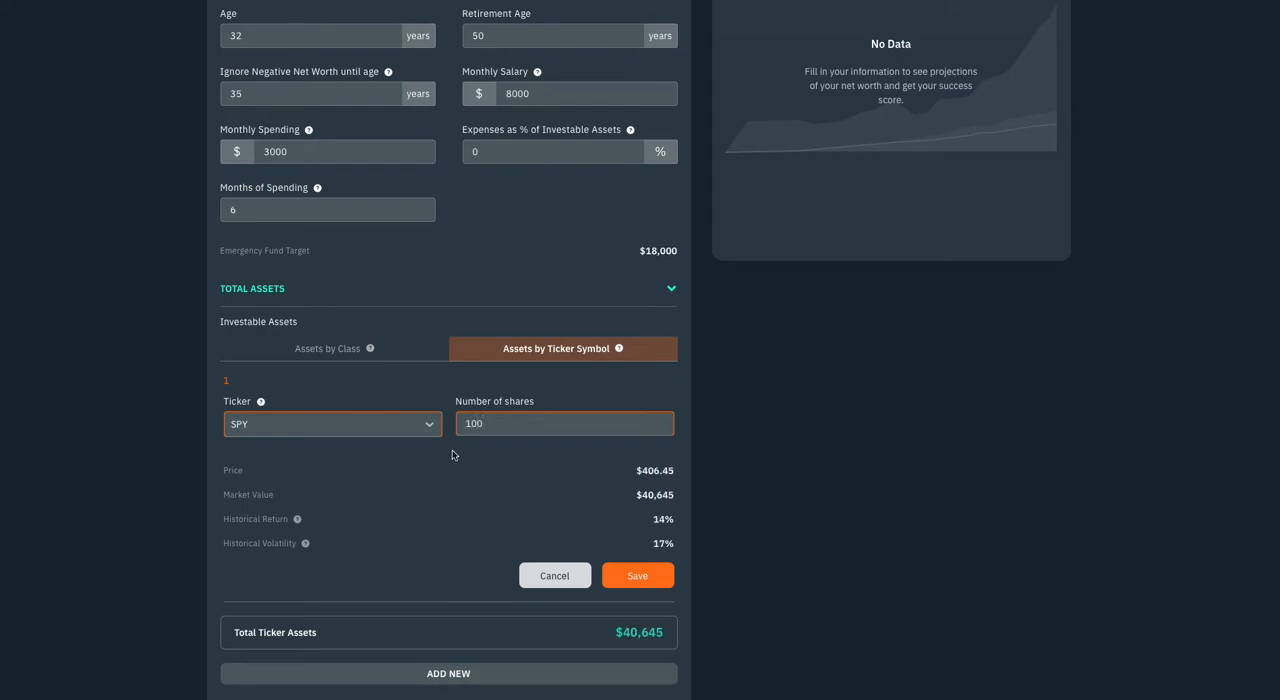
pyautogui.click(640, 577)
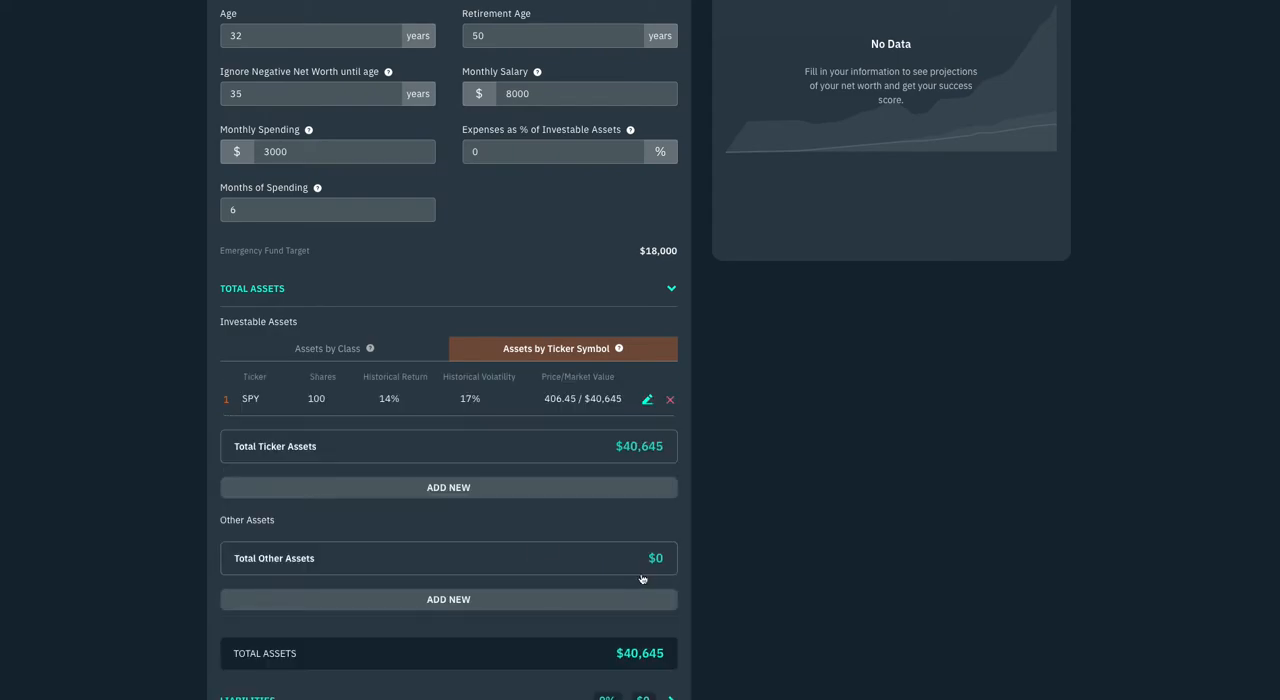
# Change the ticker of the first investable asset to AGG and save it
pyautogui.click(647, 400)
pyautogui.click(286, 423)
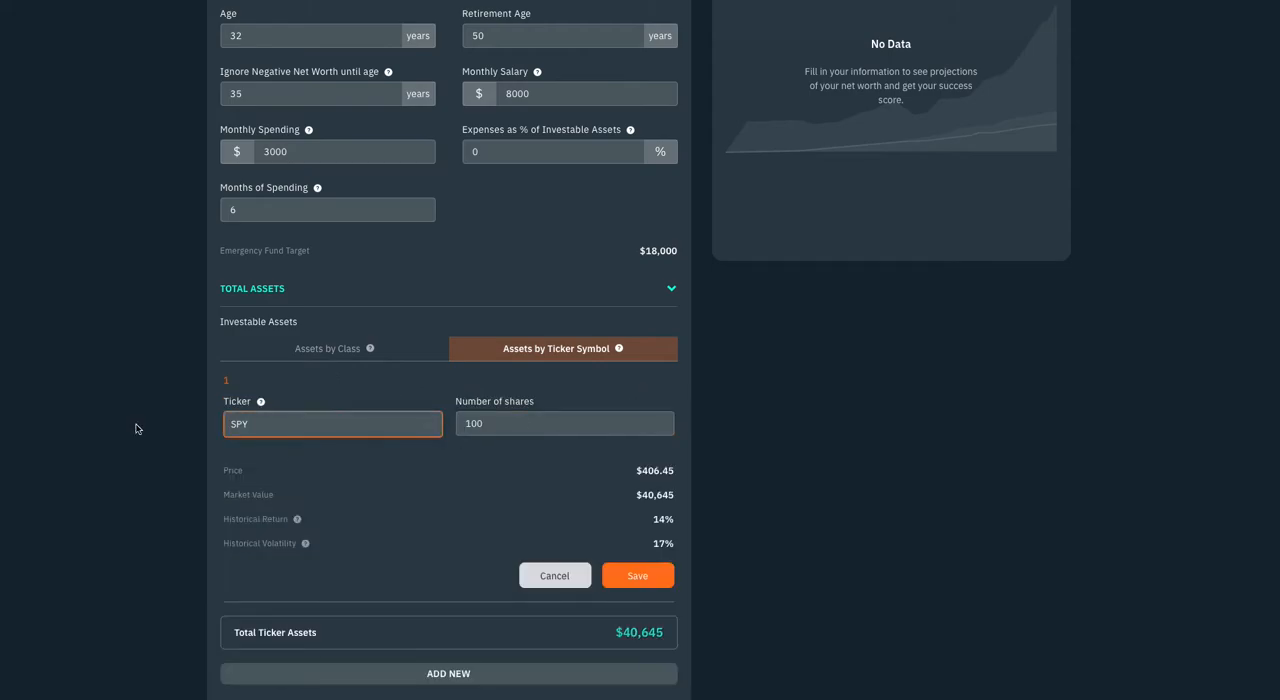
pyautogui.click(263, 428)
pyautogui.press('BackSpace')
pyautogui.press('BackSpace')
pyautogui.press('BackSpace')
pyautogui.write('AGG')
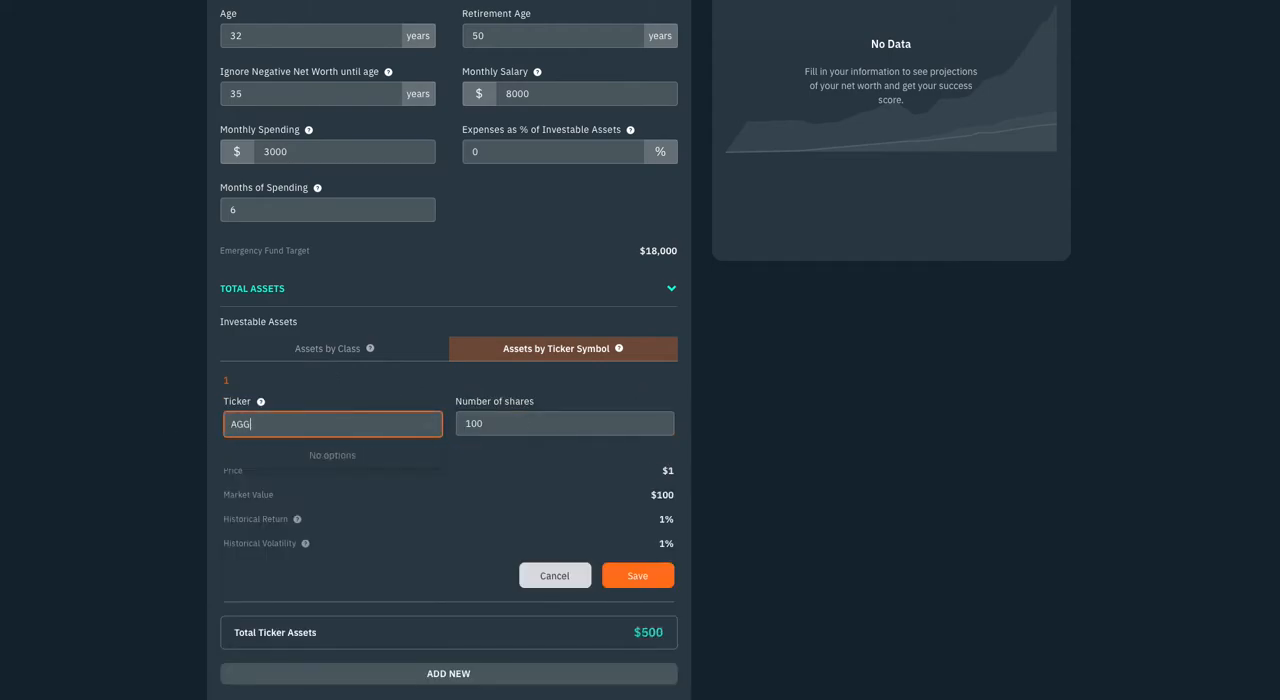
pyautogui.press('Tab')
pyautogui.press('Return')
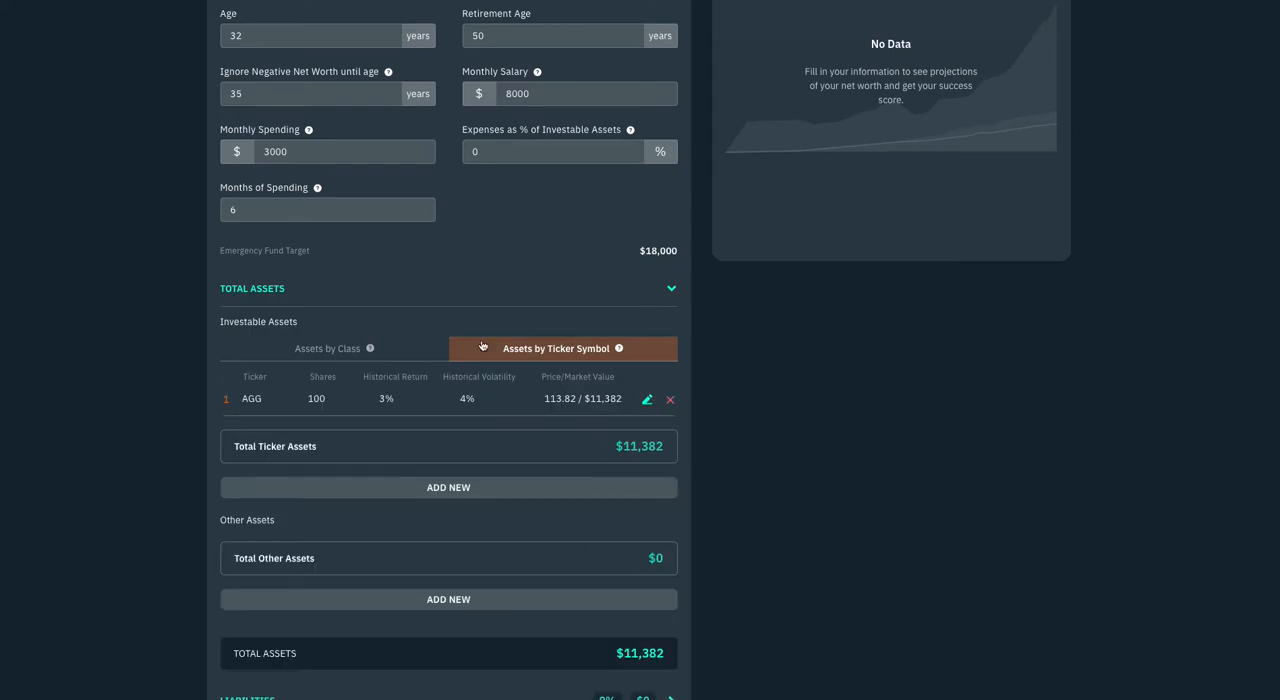
# Add a second ticker asset, SPY, with 100 shares and save it
pyautogui.click(484, 489)
pyautogui.click(327, 482)
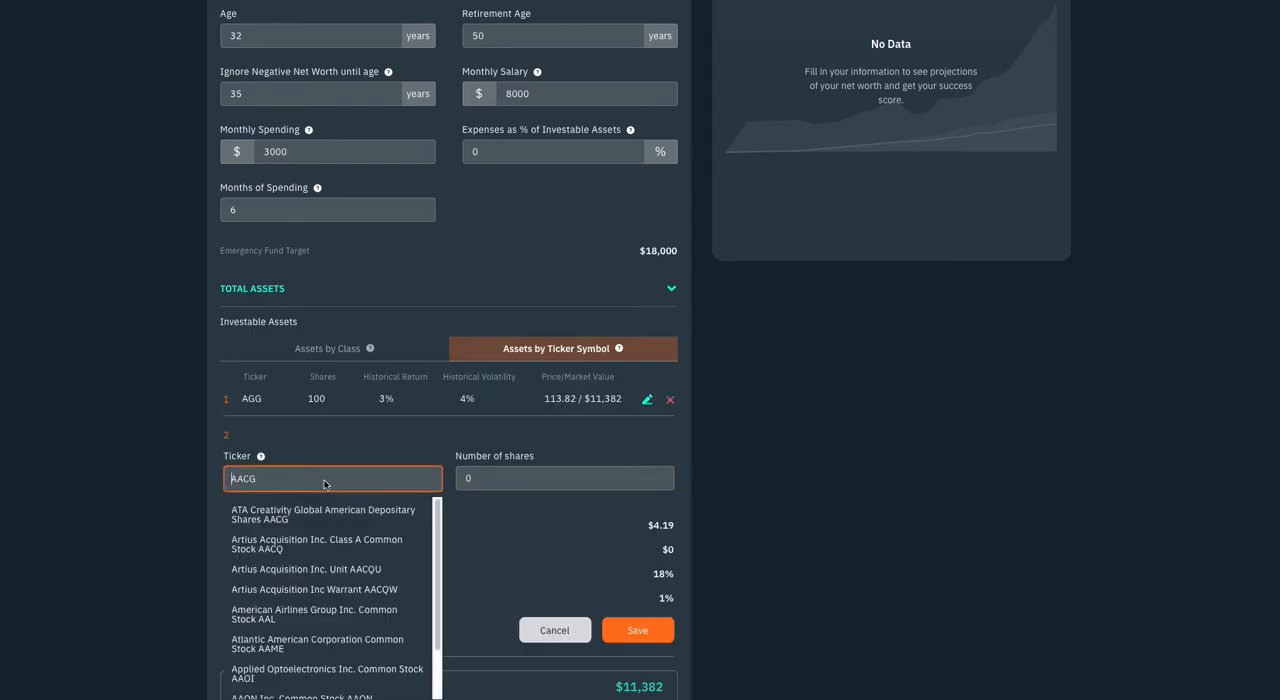
pyautogui.write('SPY')
pyautogui.press('Tab')
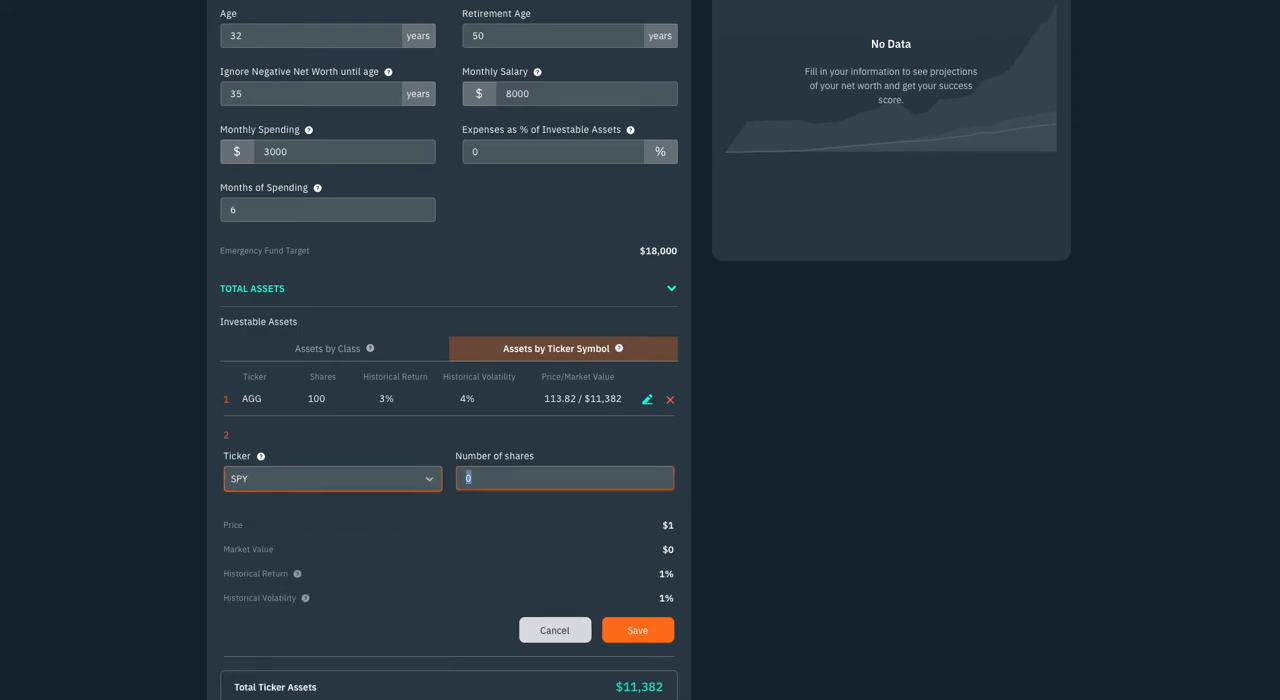
pyautogui.write('100')
pyautogui.click(640, 632)
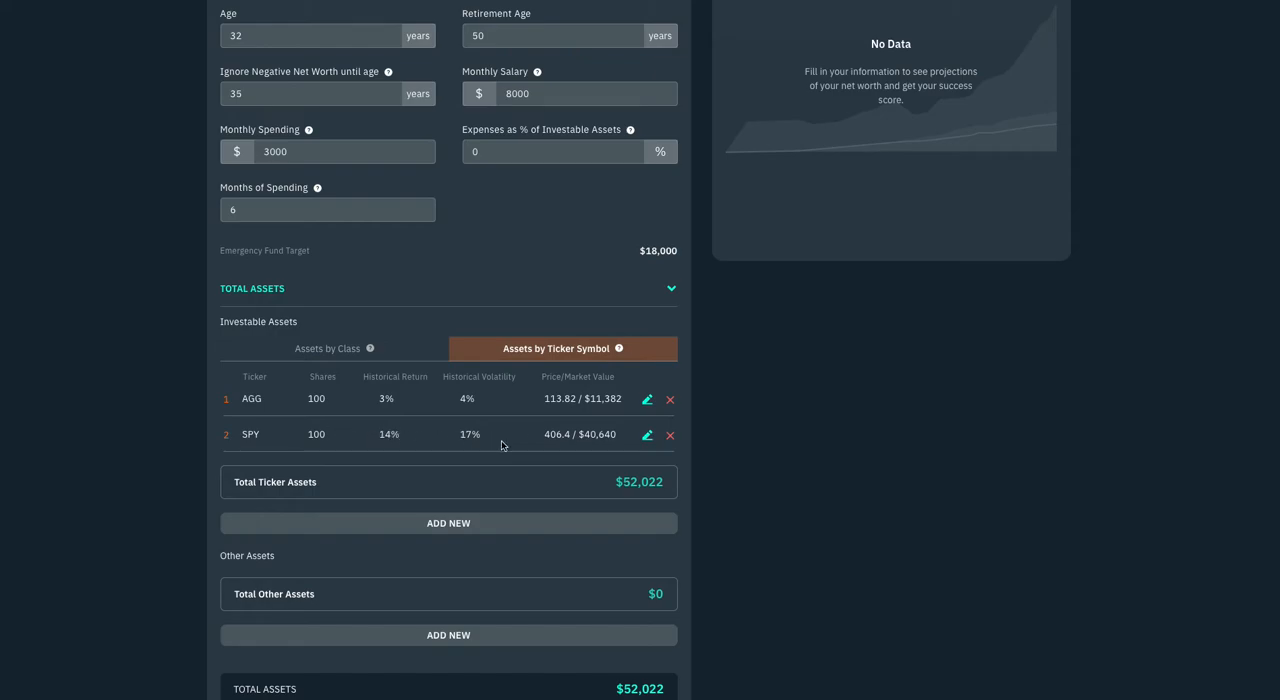
# Switch the investable assets to entry by class and choose U.S. Large Cap as a new asset's type
pyautogui.click(308, 350)
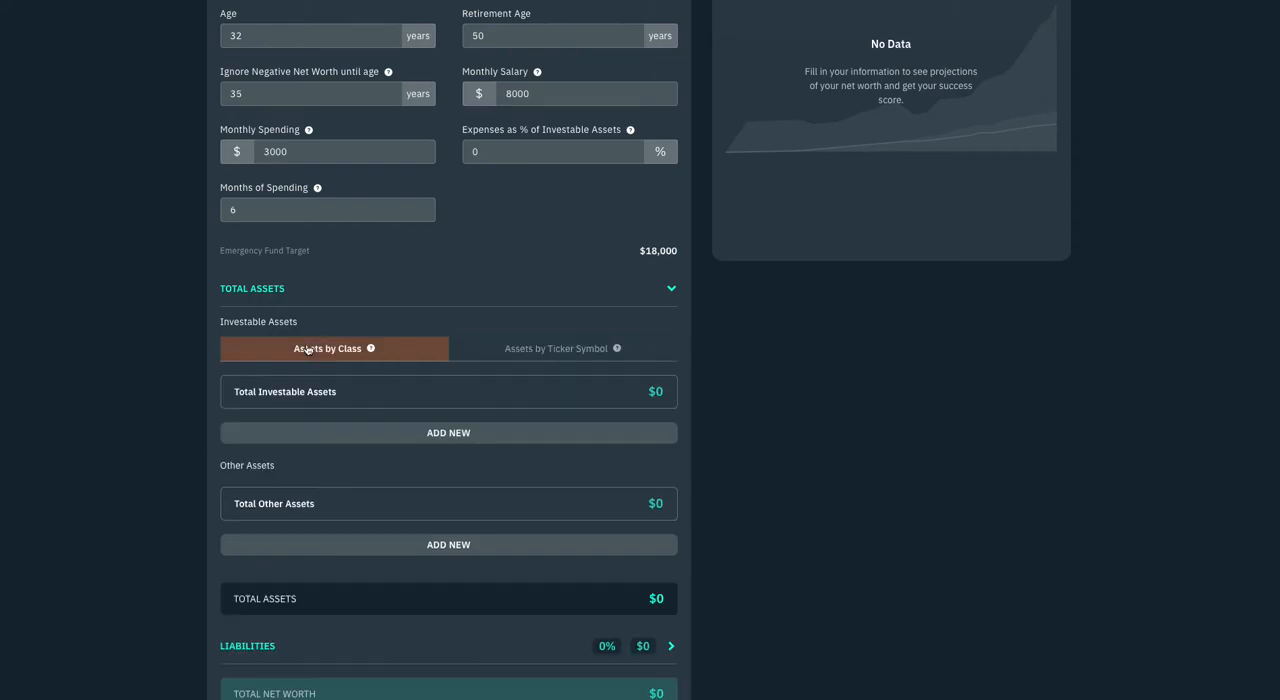
pyautogui.click(316, 442)
pyautogui.click(313, 432)
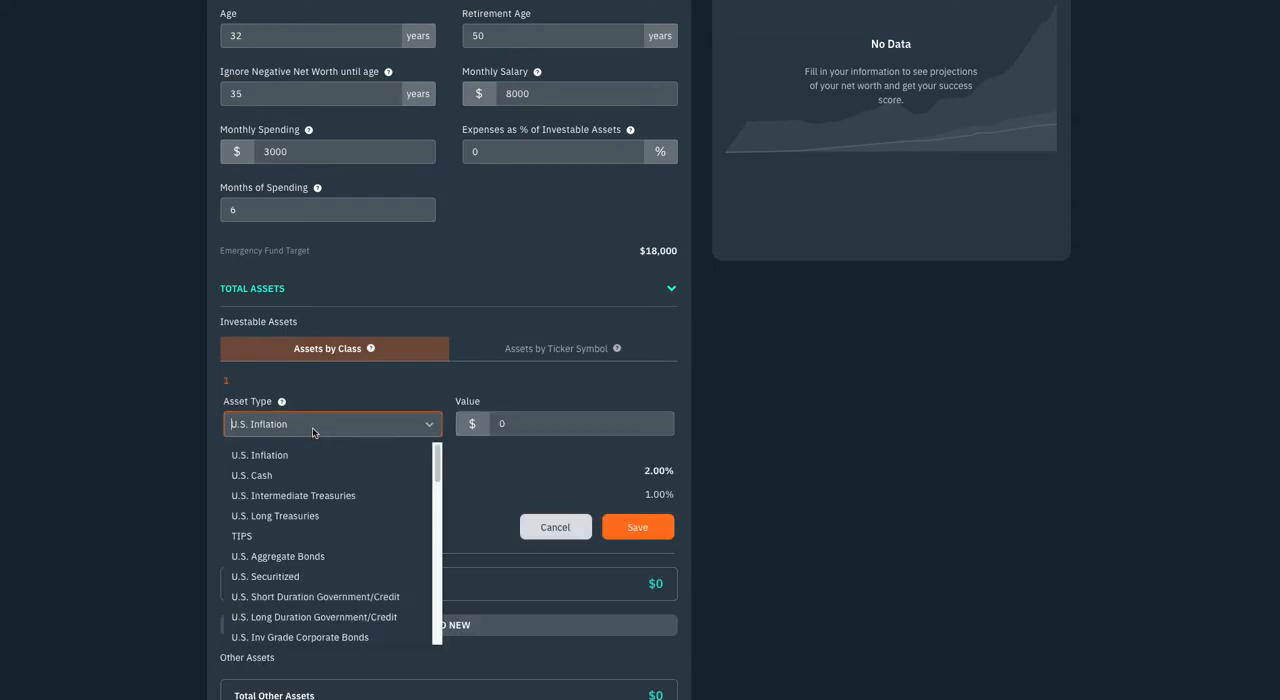
pyautogui.write('Uarg')
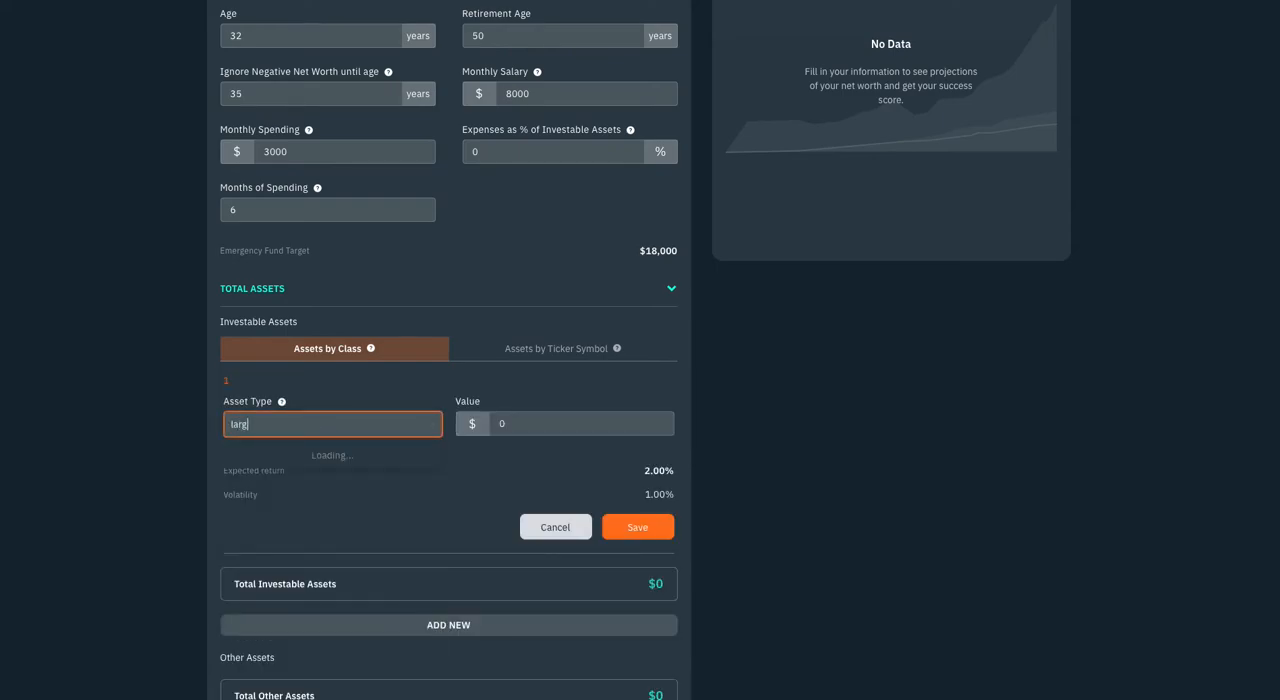
pyautogui.write('e')
pyautogui.click(288, 458)
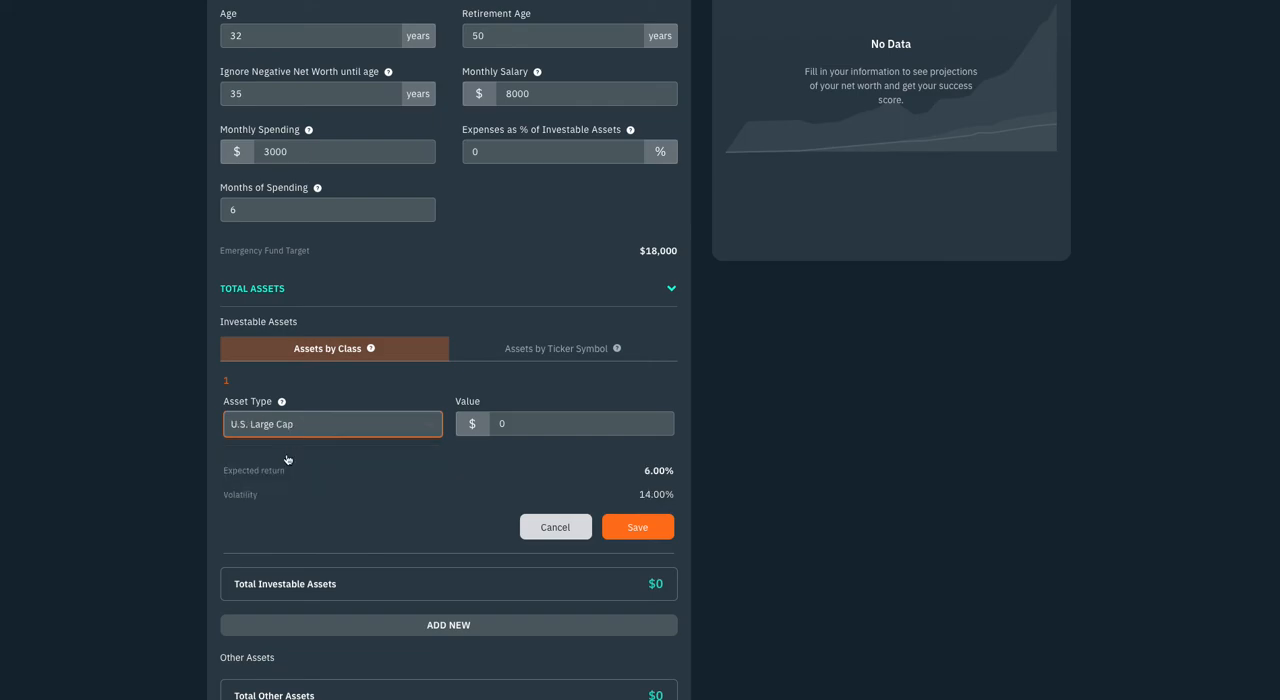
# Set the U.S. Large Cap asset's value to $8,000 and save it
pyautogui.click(533, 429)
pyautogui.press('BackSpace')
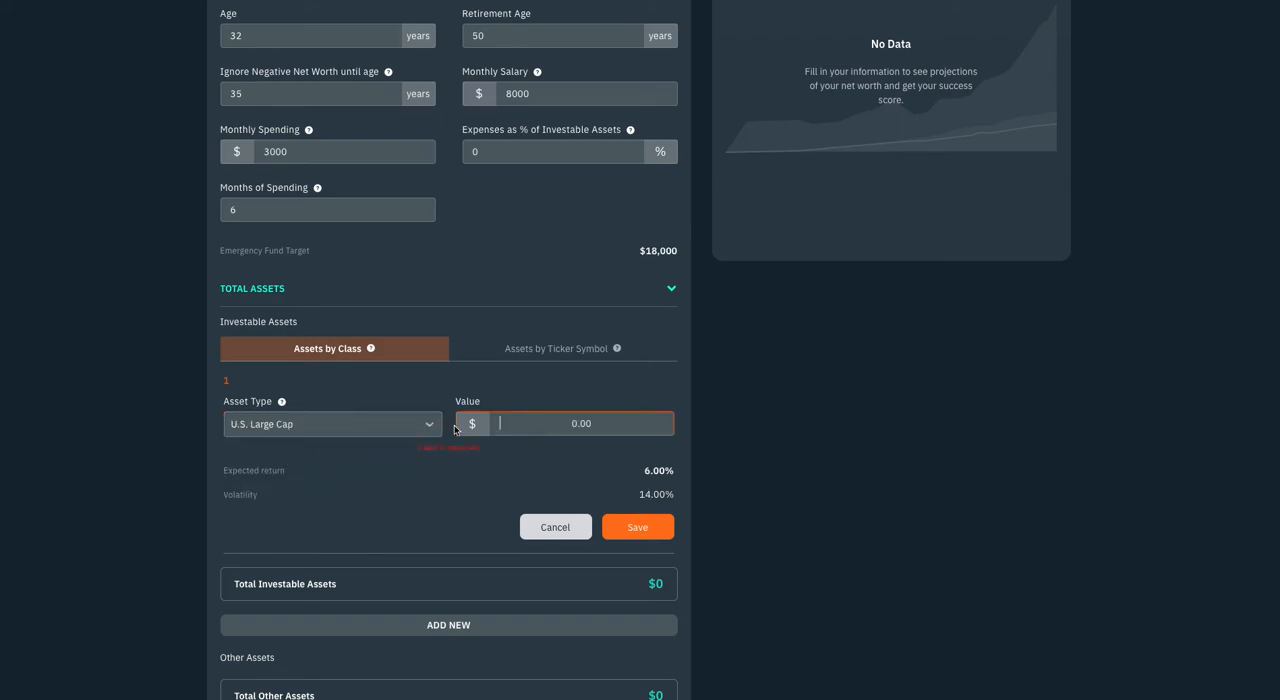
pyautogui.click(500, 357)
pyautogui.click(343, 358)
pyautogui.click(508, 421)
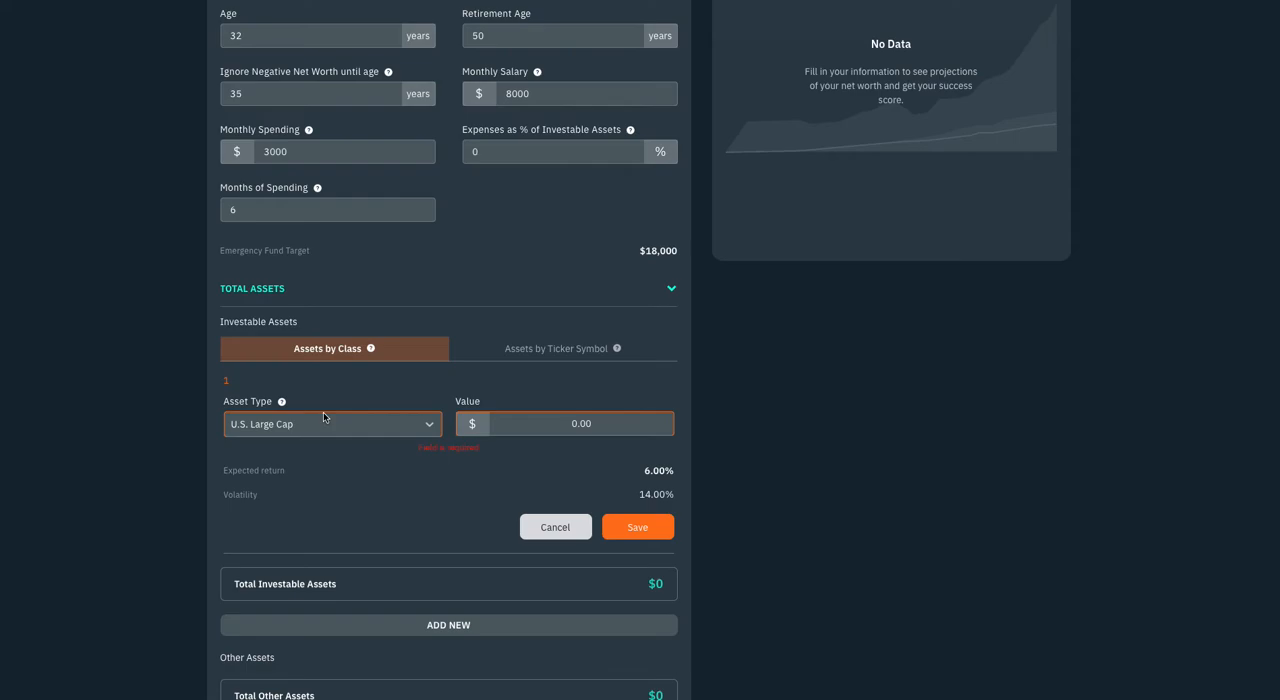
pyautogui.write('8000')
pyautogui.click(629, 534)
# Add a second investable asset of type U.S. Aggregate Bonds with a value of $2,000 and save it
pyautogui.click(374, 488)
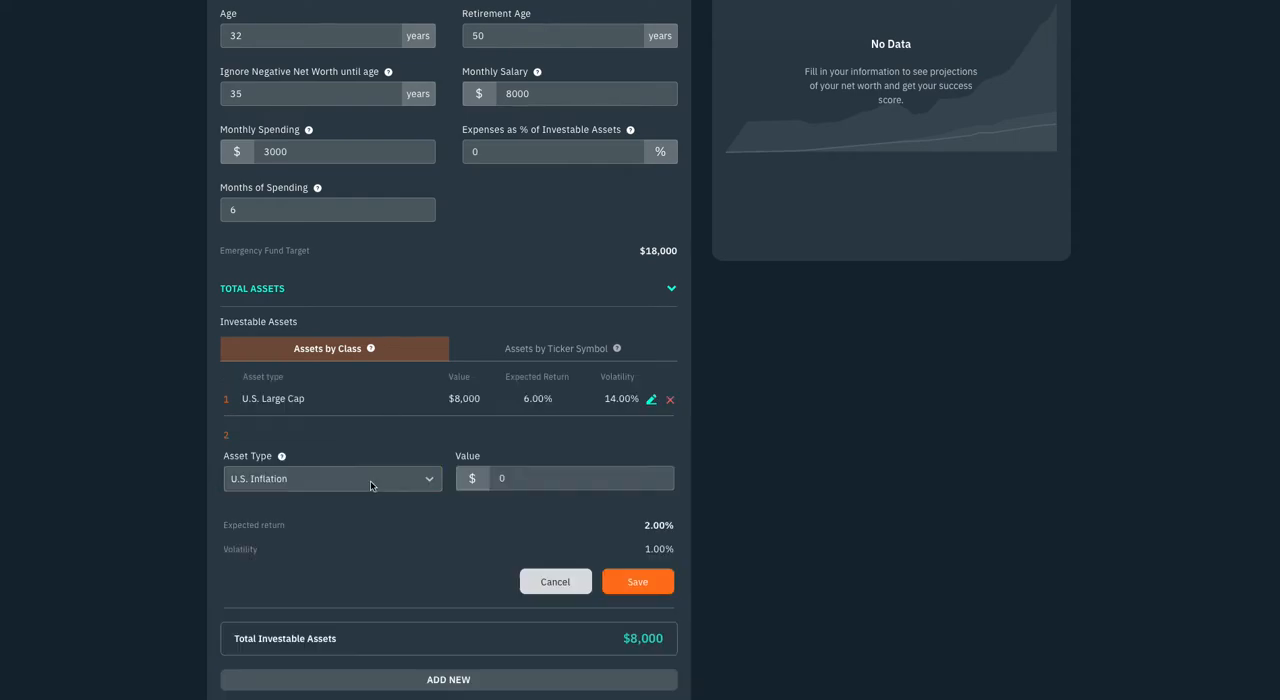
pyautogui.click(293, 480)
pyautogui.press('Return')
pyautogui.press('Tab')
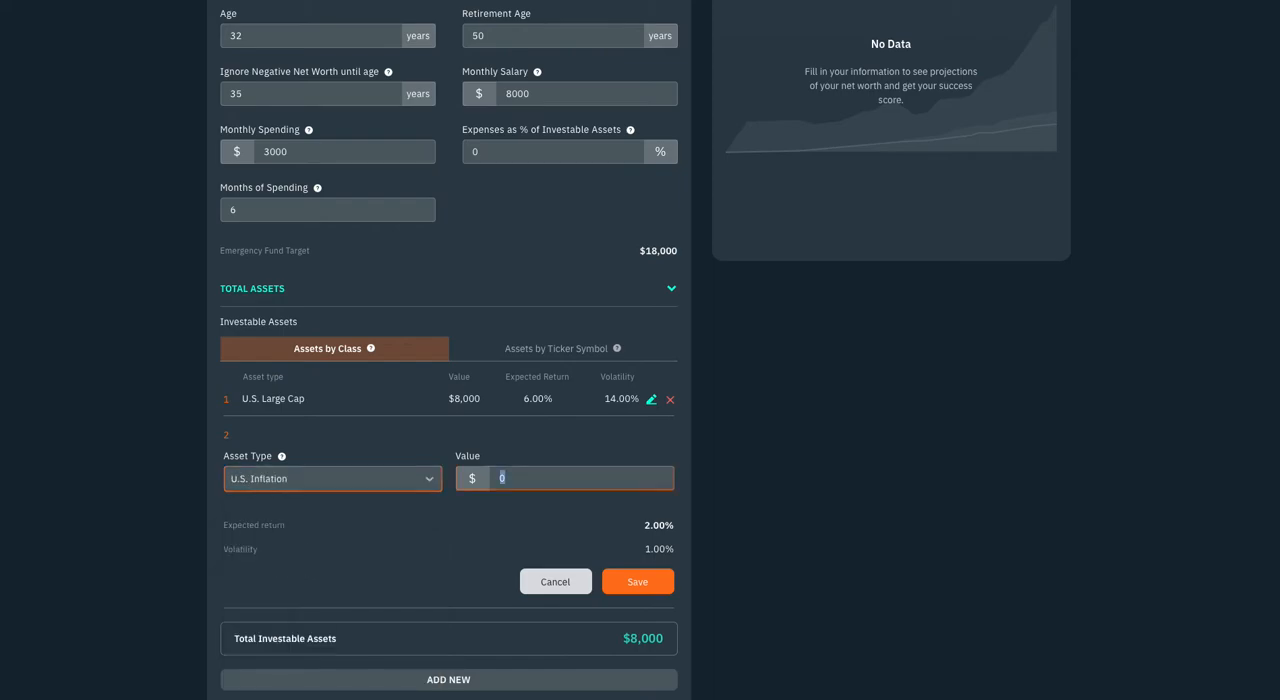
pyautogui.hotkey('shift', 'Tab')
pyautogui.write('agg')
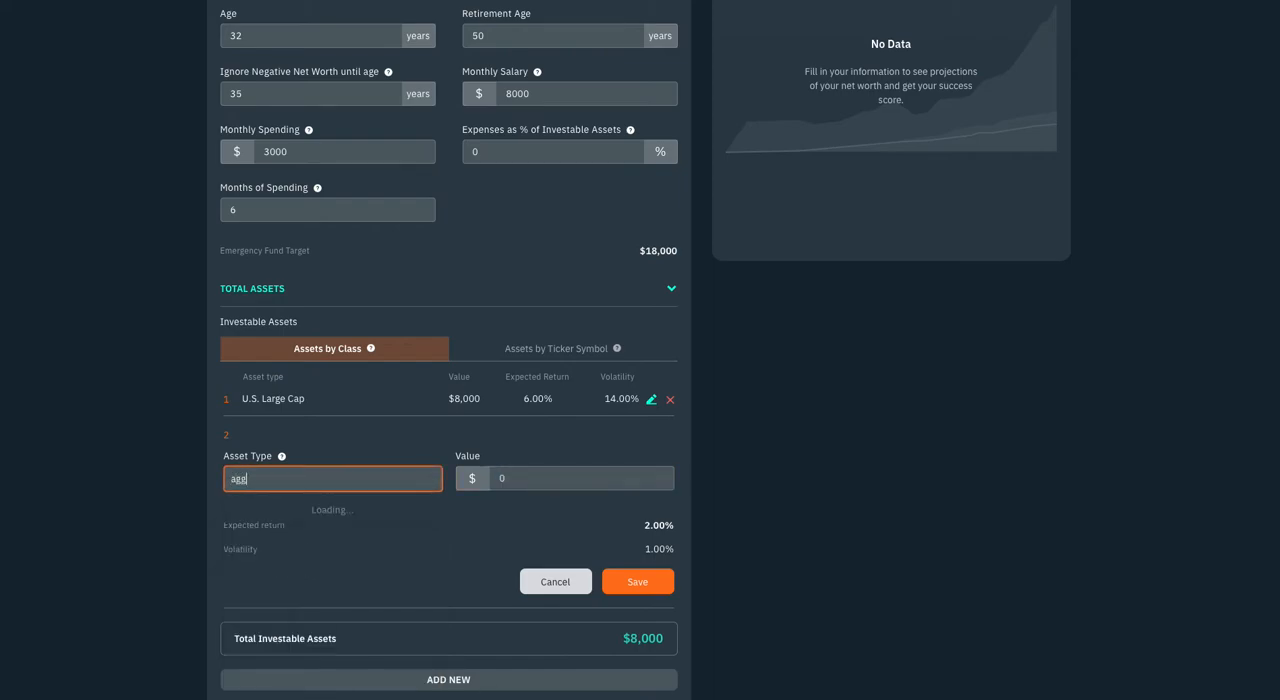
pyautogui.click(258, 500)
pyautogui.click(478, 478)
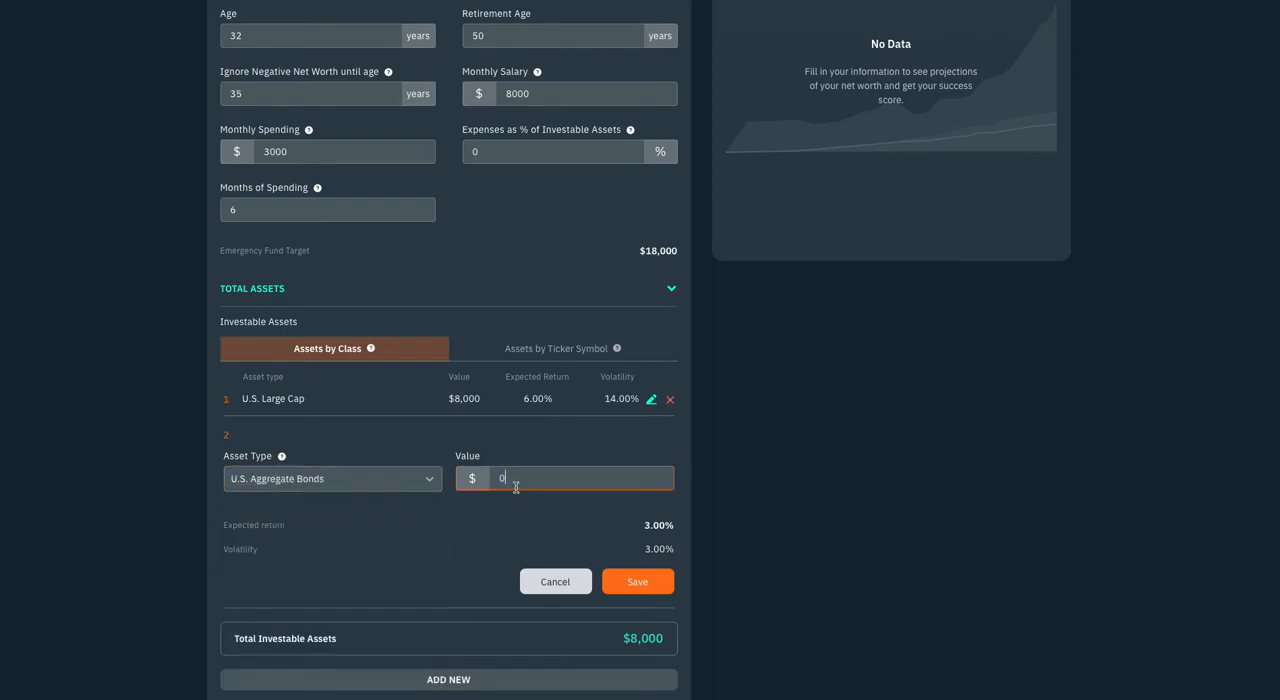
pyautogui.write('2000')
pyautogui.click(614, 586)
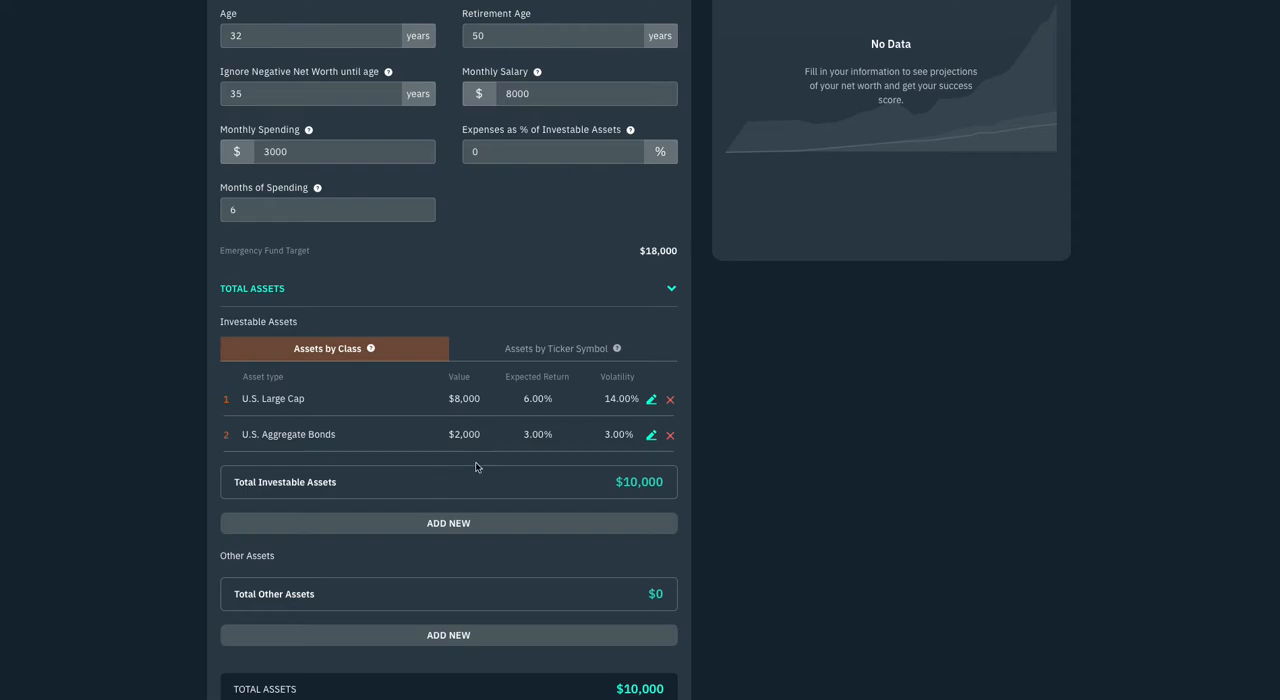
pyautogui.scroll(-1, 480, 468)
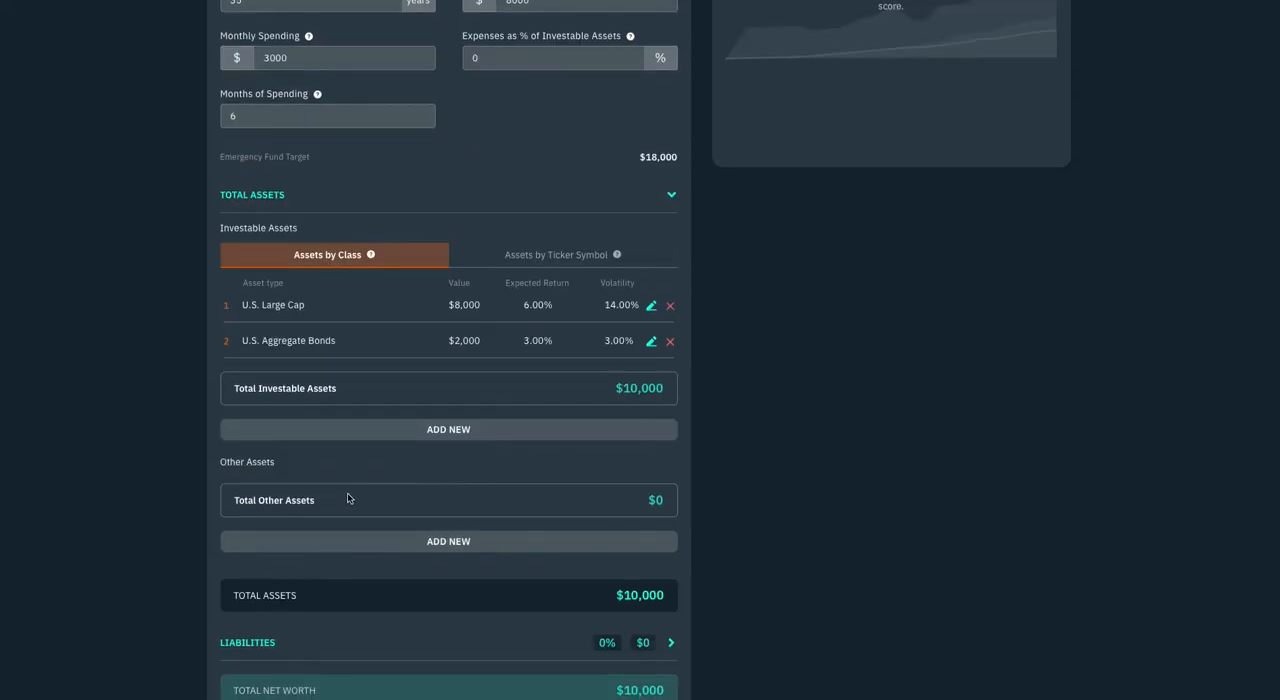
# Add a new entry under Other Assets named Home with a value of $240,000
pyautogui.scroll(-1, 400, 450)
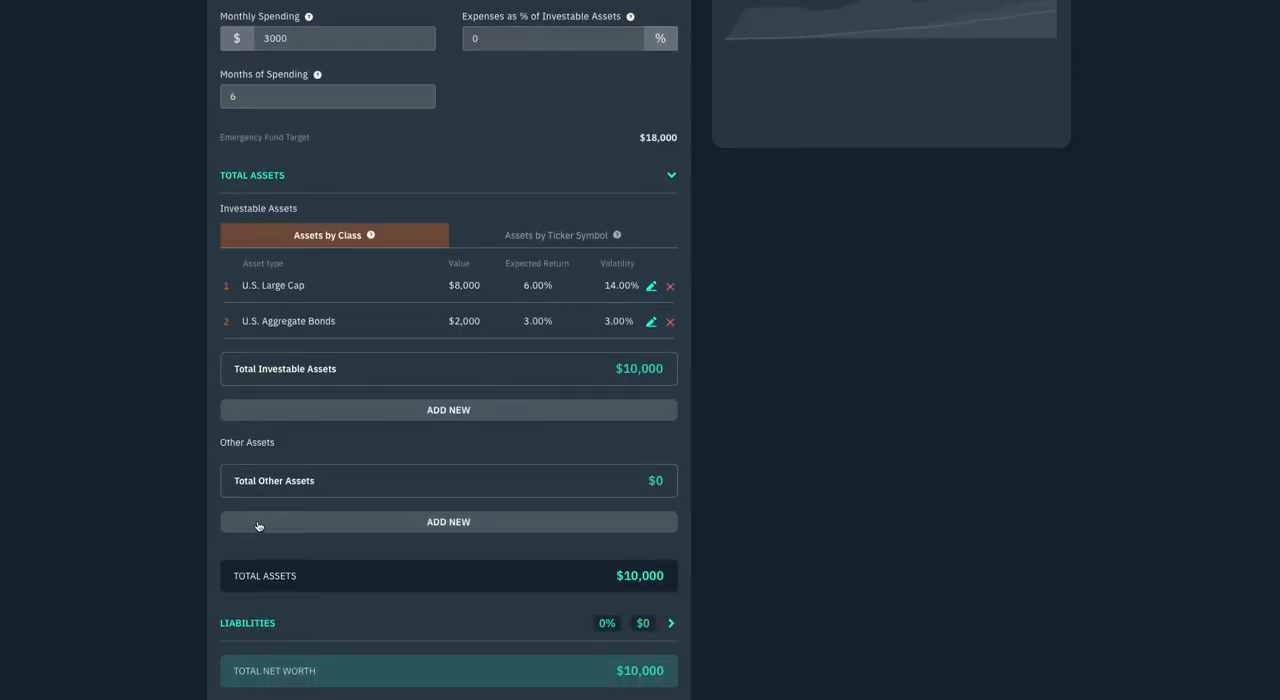
pyautogui.click(257, 526)
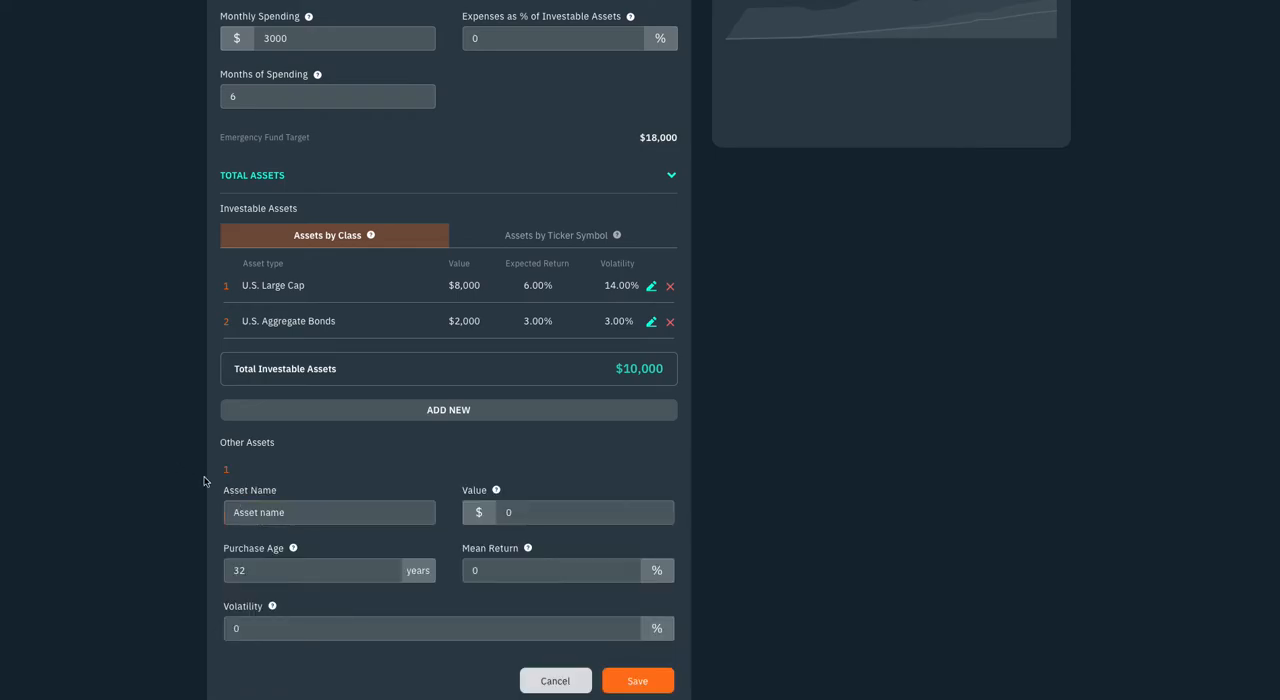
pyautogui.scroll(-1, 210, 480)
pyautogui.moveTo(318, 491); pyautogui.dragTo(226, 489)
pyautogui.write('Home')
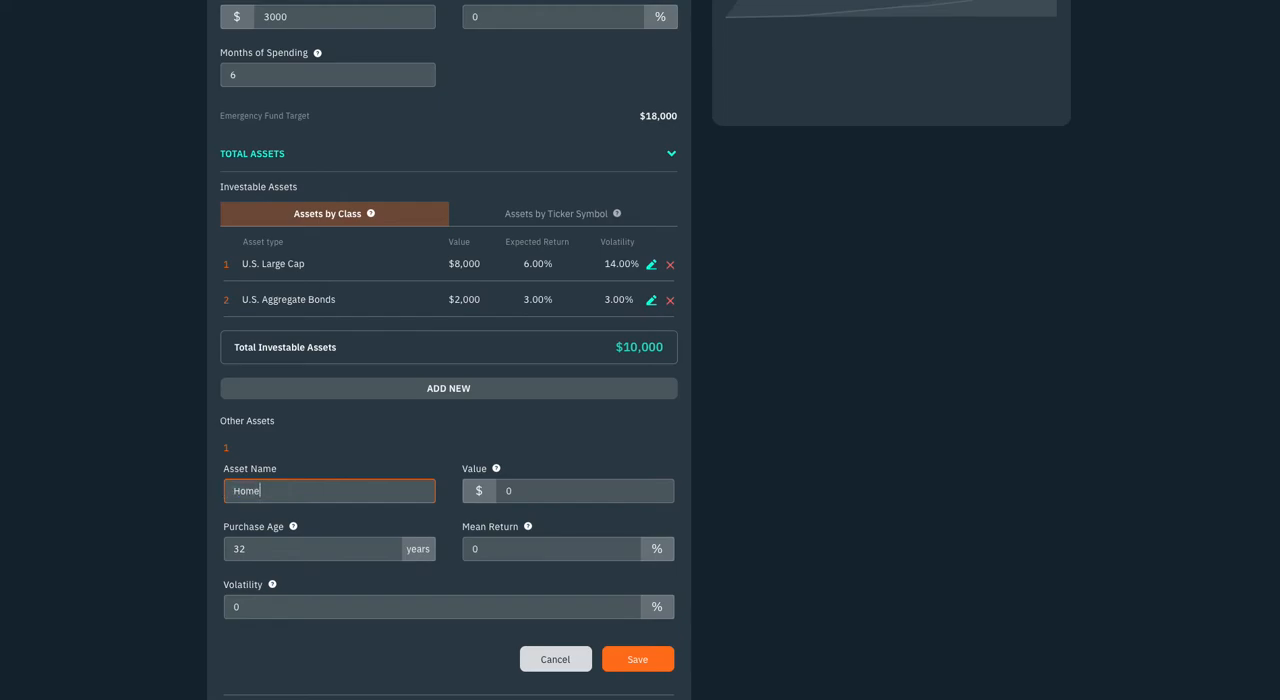
pyautogui.press('Tab')
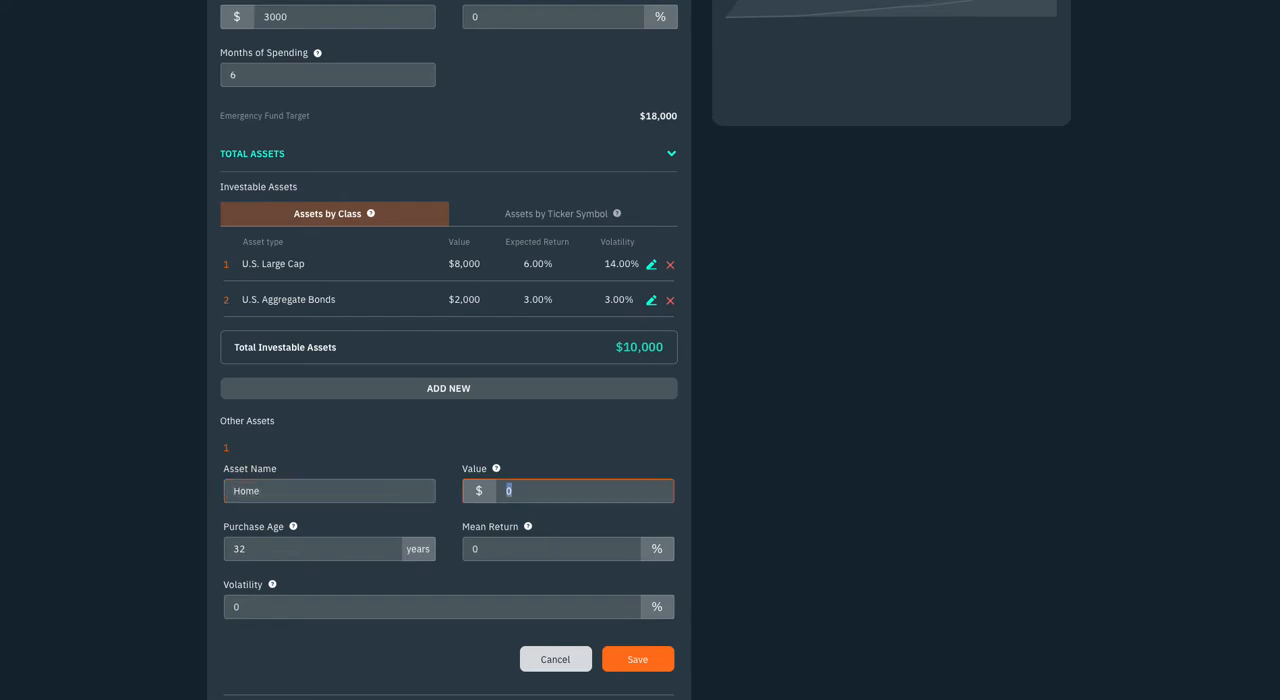
pyautogui.write('240,000')
# Set the Home asset's mean return to 4% and its volatility to 5%, and save it
pyautogui.press('Tab')
pyautogui.press('Tab')
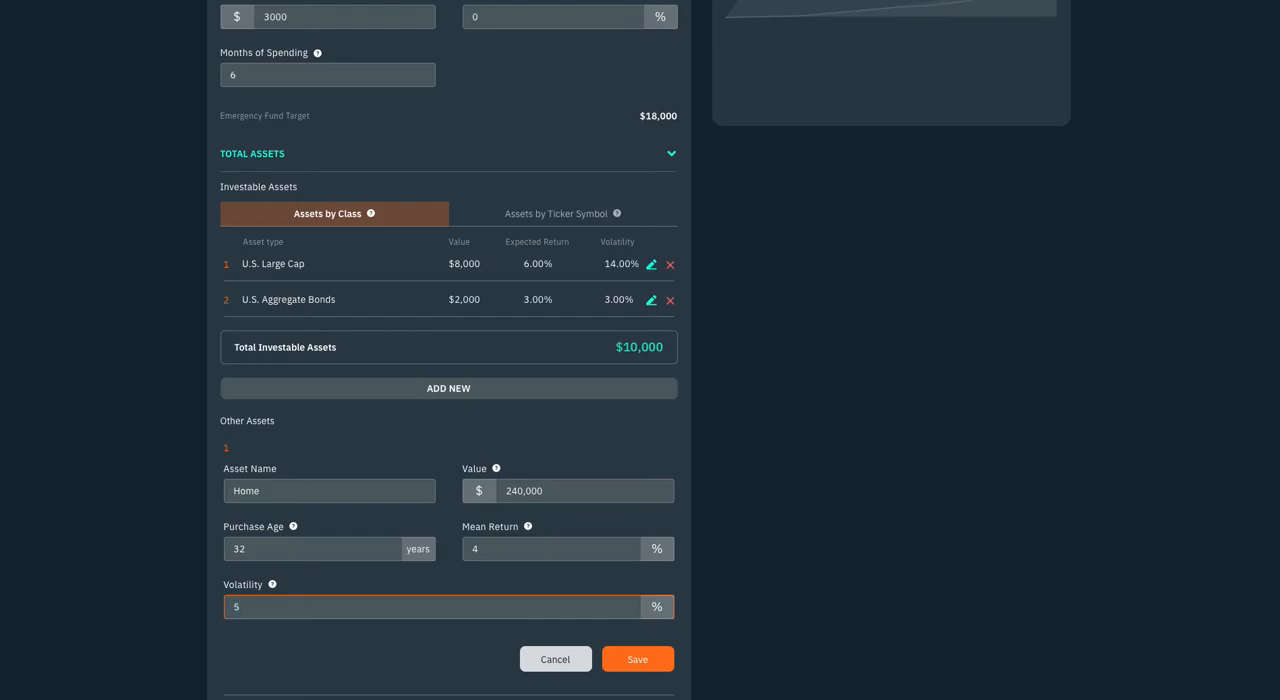
pyautogui.scroll(-1, 38, 473)
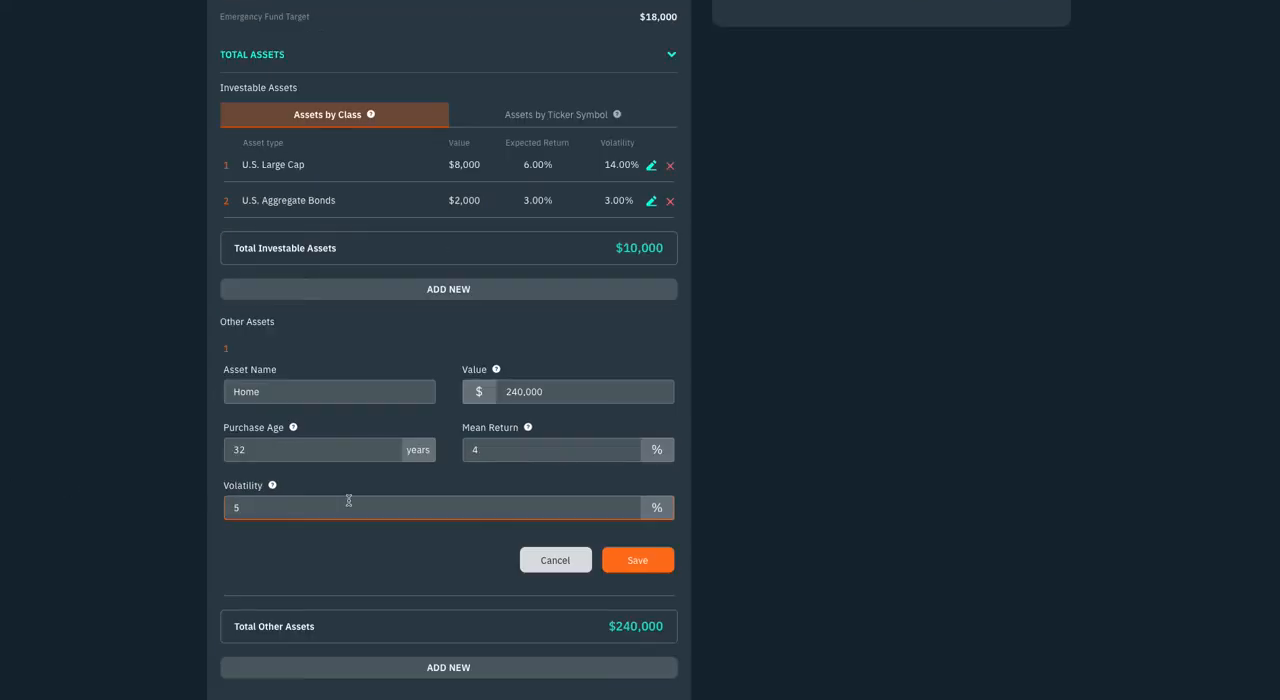
pyautogui.click(626, 566)
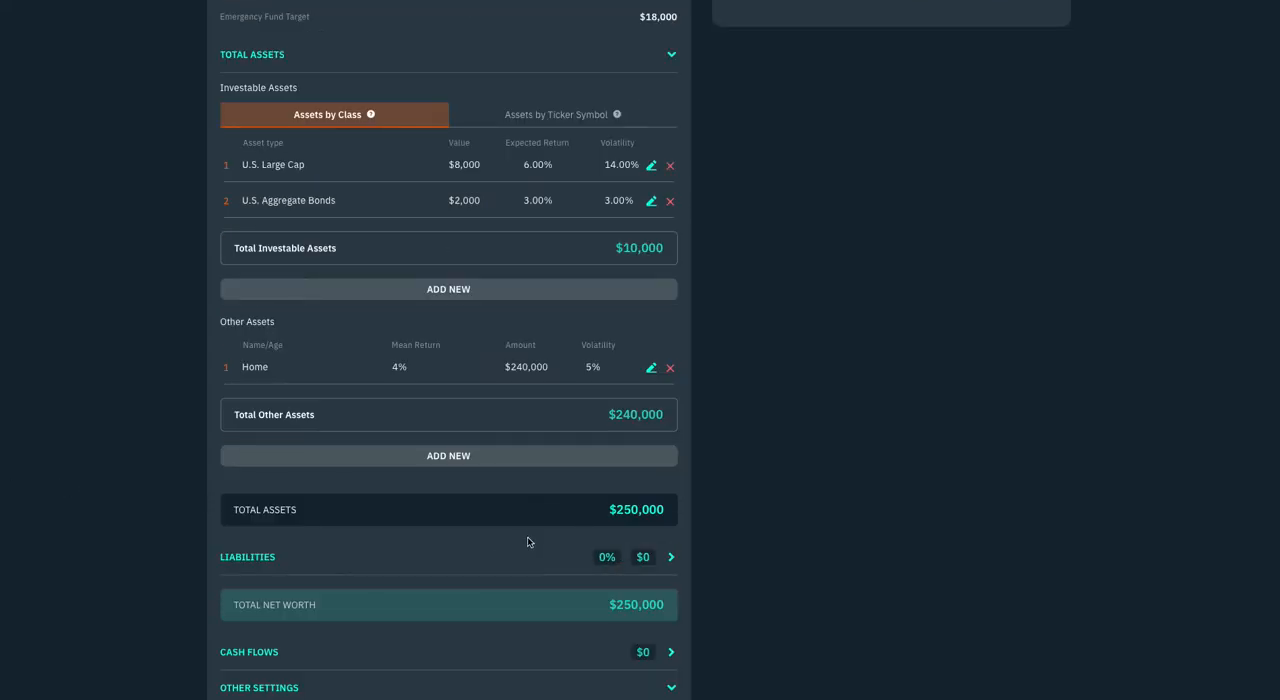
# Add a new liability named Mortgage with a loan amount of $120,000 and an interest rate of 2.7%
pyautogui.scroll(-1, 525, 542)
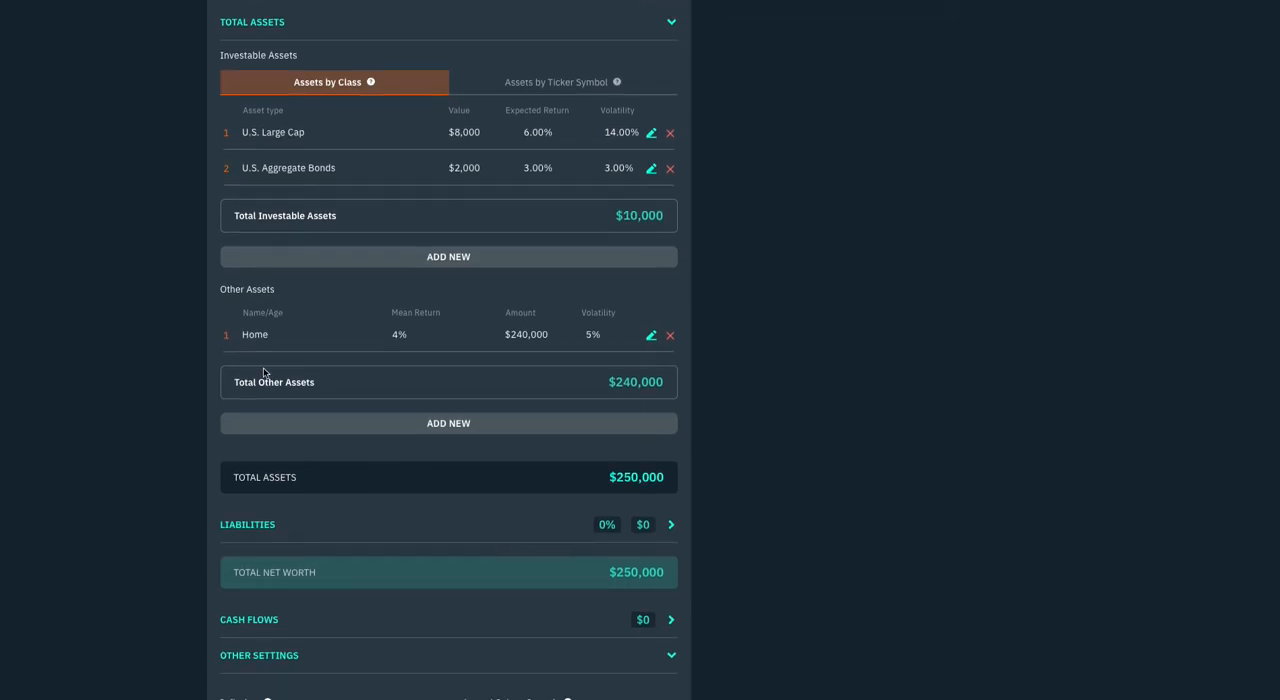
pyautogui.scroll(-1, 395, 571)
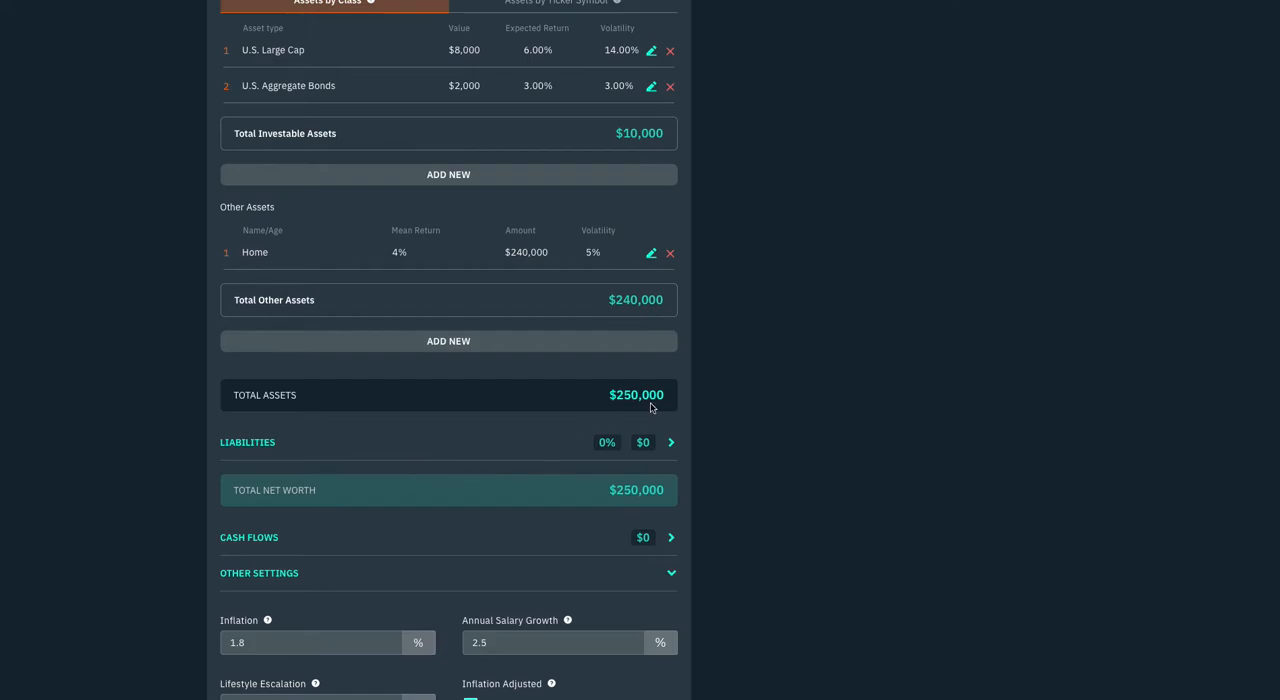
pyautogui.scroll(-2, 449, 509)
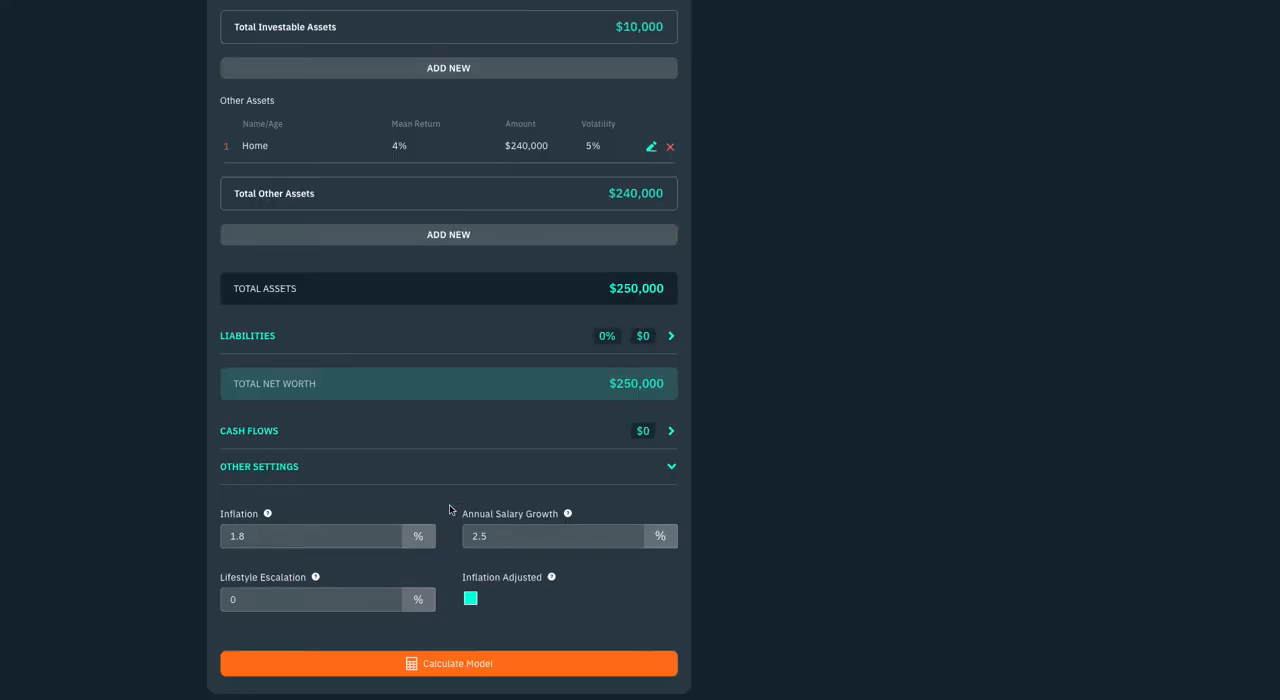
pyautogui.click(263, 338)
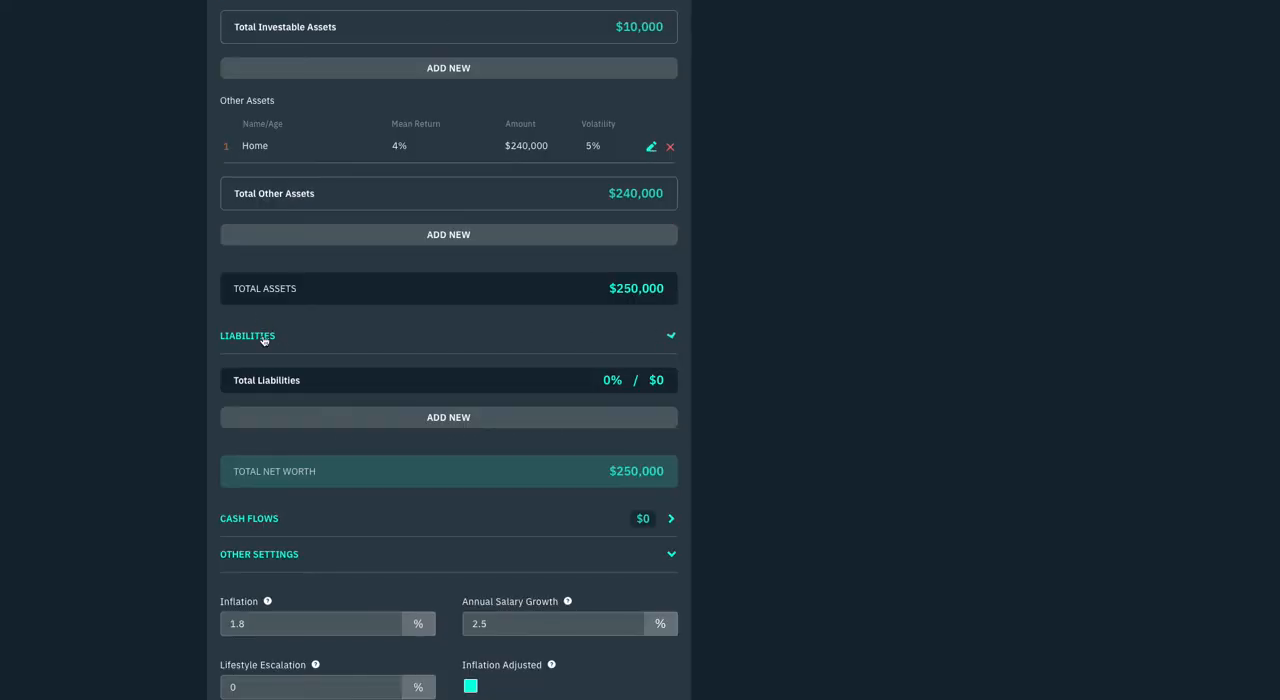
pyautogui.click(313, 419)
pyautogui.moveTo(287, 406); pyautogui.dragTo(170, 401)
pyautogui.write('Mortgage')
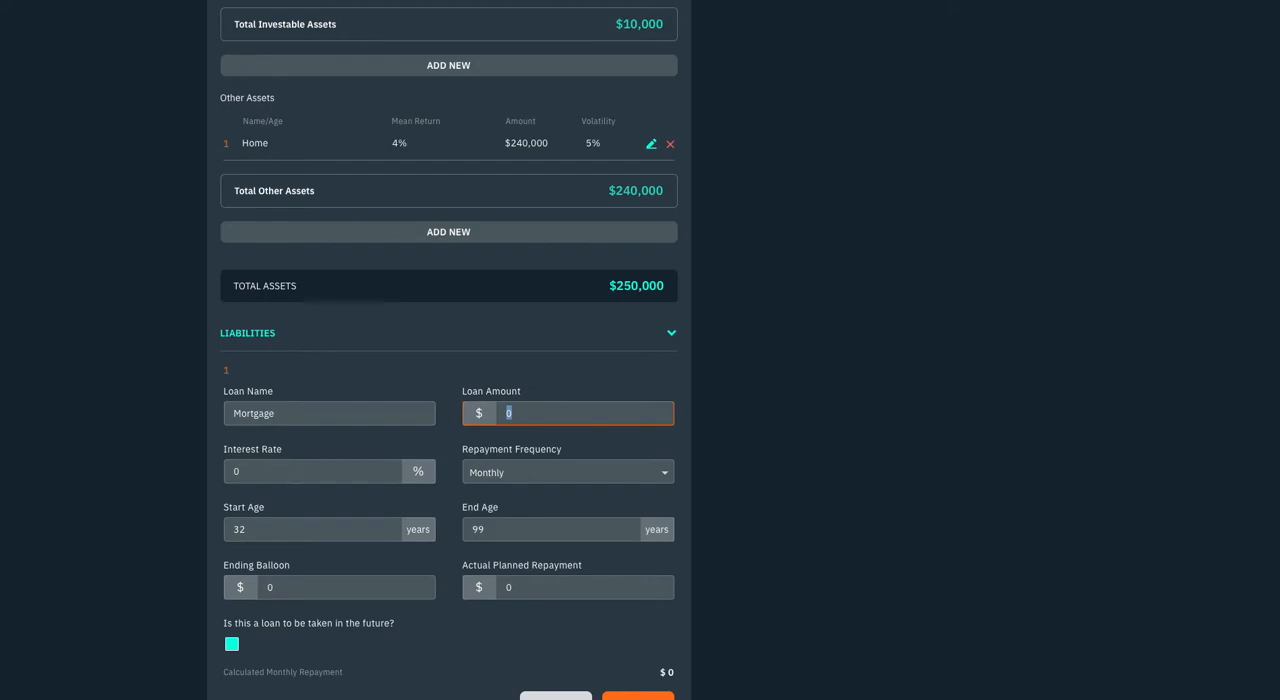
pyautogui.write('120000')
pyautogui.write('2')
pyautogui.write('.7')
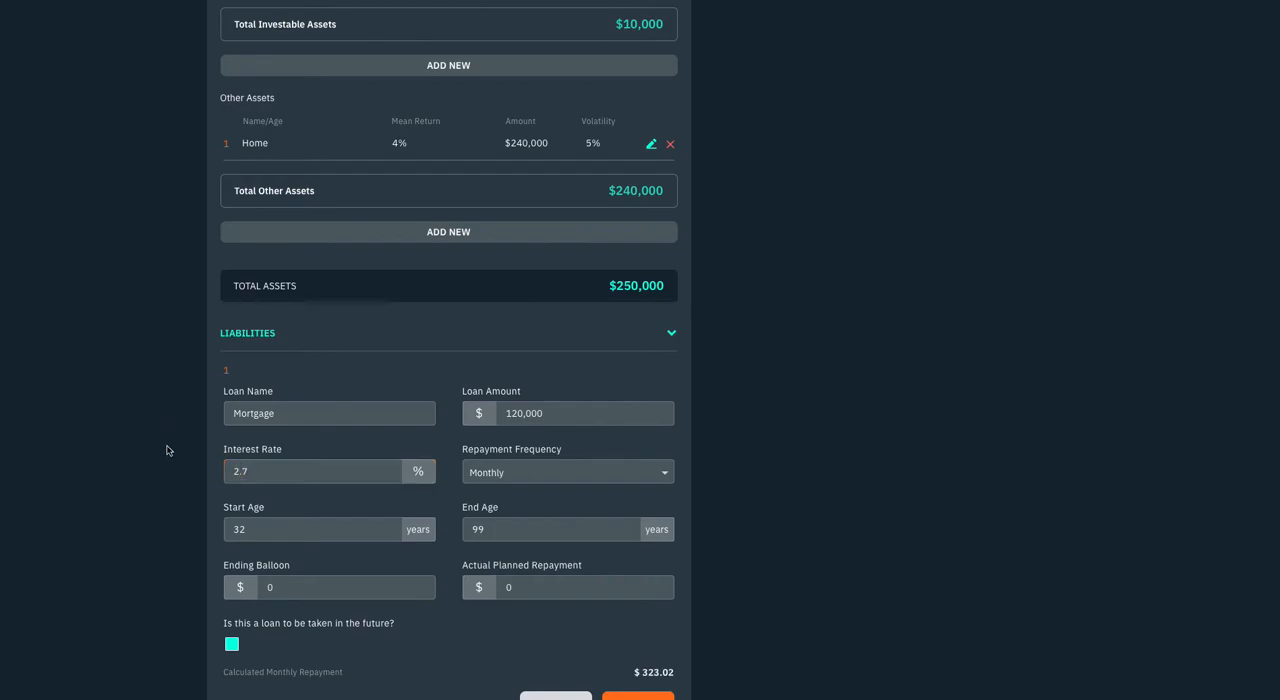
# Set the mortgage's end age to 62 and its actual planned repayment to $486.72, and save it
pyautogui.click(501, 534)
pyautogui.write('62')
pyautogui.press('Tab')
pyautogui.press('Tab')
pyautogui.scroll(-2, 282, 606)
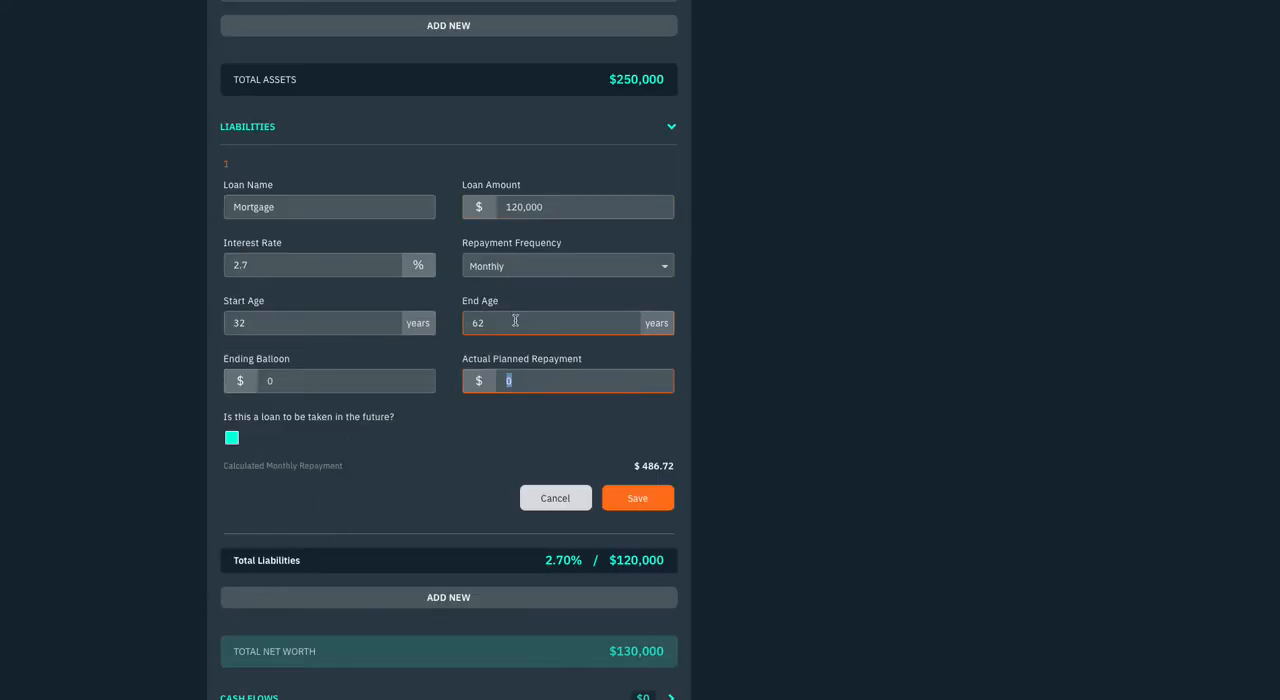
pyautogui.write('486.72')
pyautogui.moveTo(557, 381); pyautogui.dragTo(477, 380)
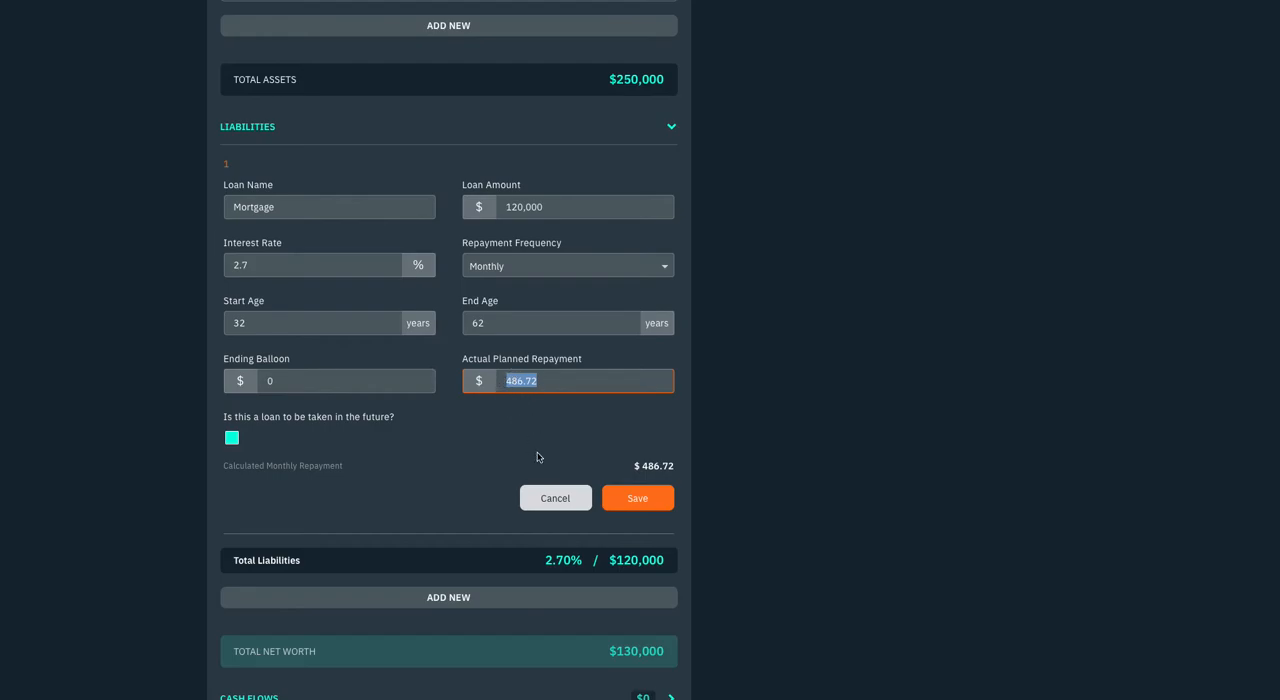
pyautogui.click(646, 495)
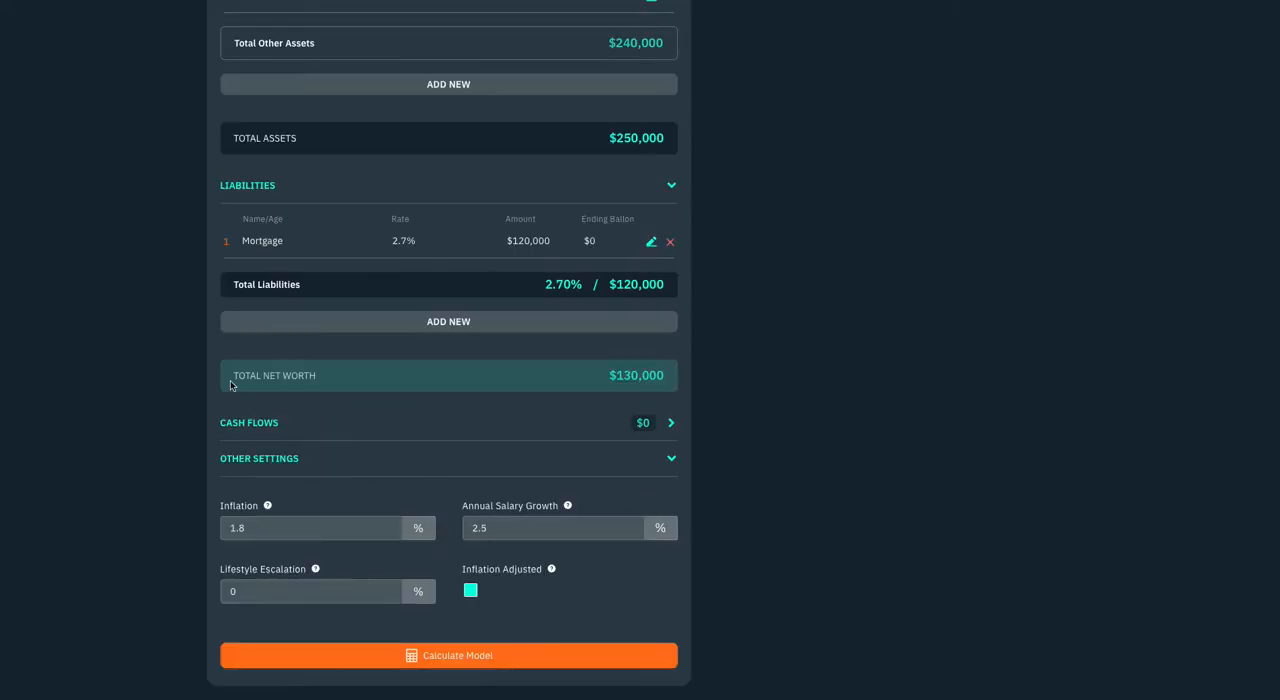
# Add a second liability named Student Loan with a loan amount of $180,000 and an interest rate of 4.5%
pyautogui.click(343, 320)
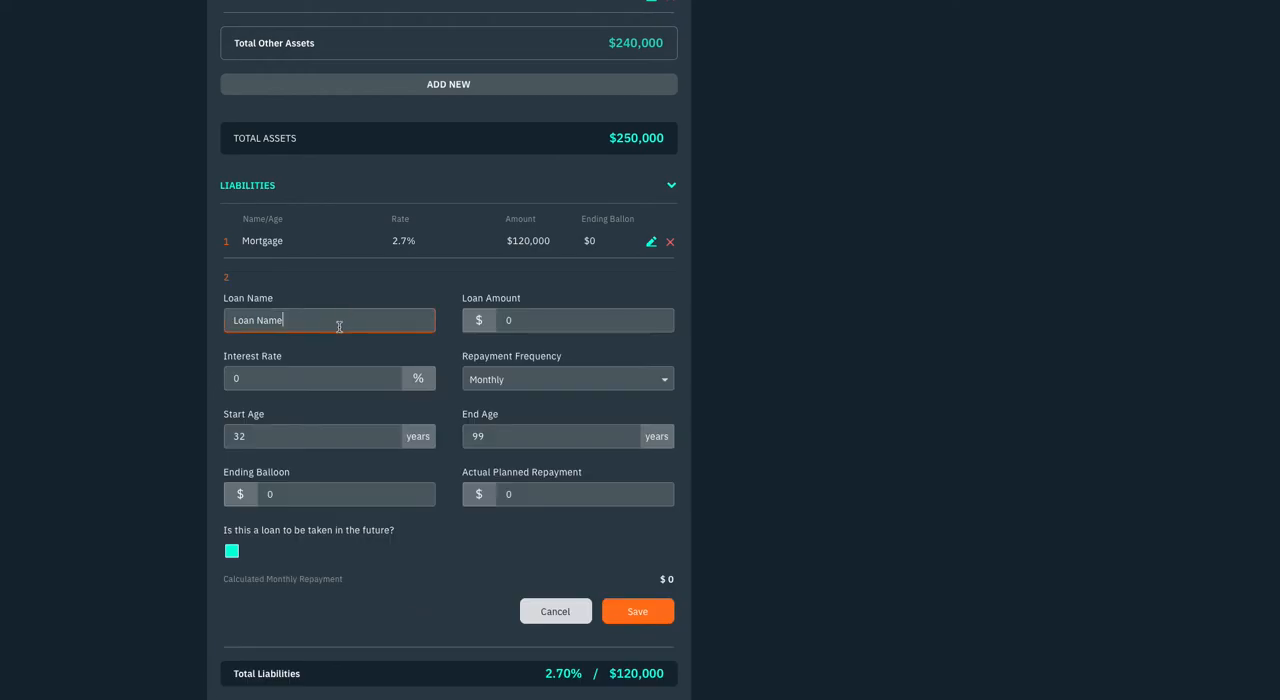
pyautogui.hotkey('ctrl', 'shift', 'Left')
pyautogui.hotkey('ctrl', 'shift', 'Left')
pyautogui.write('Stu')
pyautogui.write('180000')
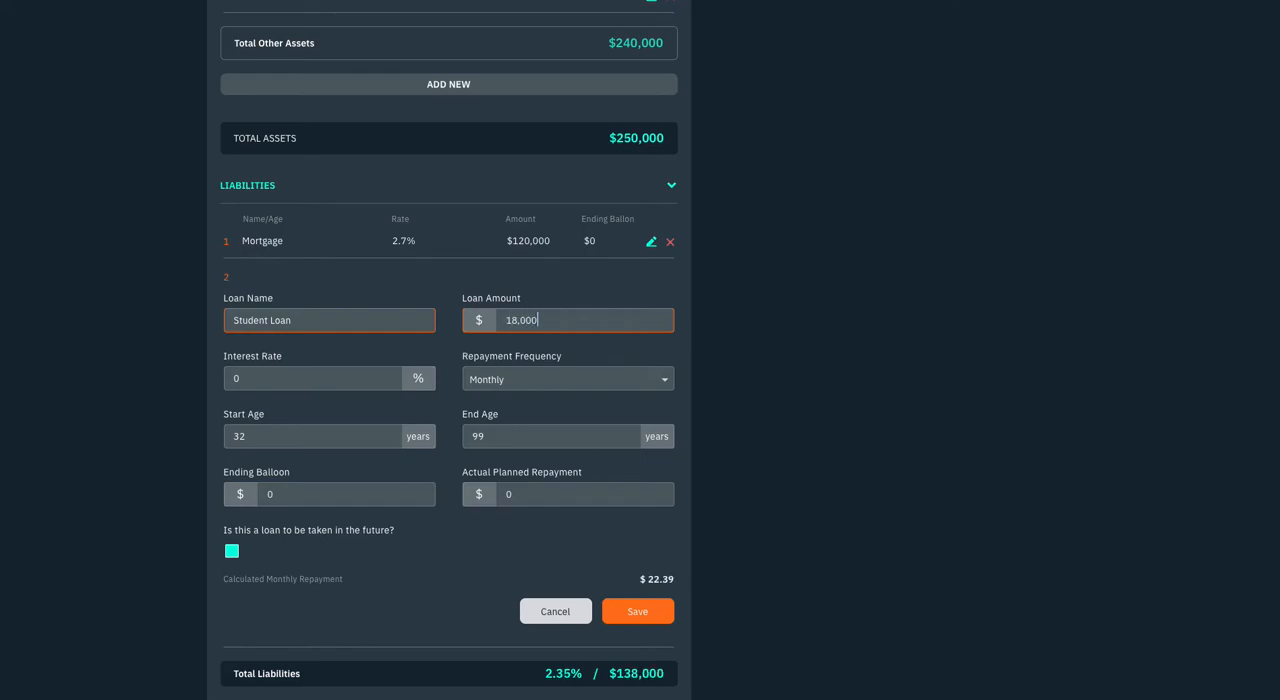
pyautogui.write('4.5')
# Set the student loan's end age to 40 and its actual planned repayment to $2,236.18, and save it
pyautogui.press('Tab')
pyautogui.press('Tab')
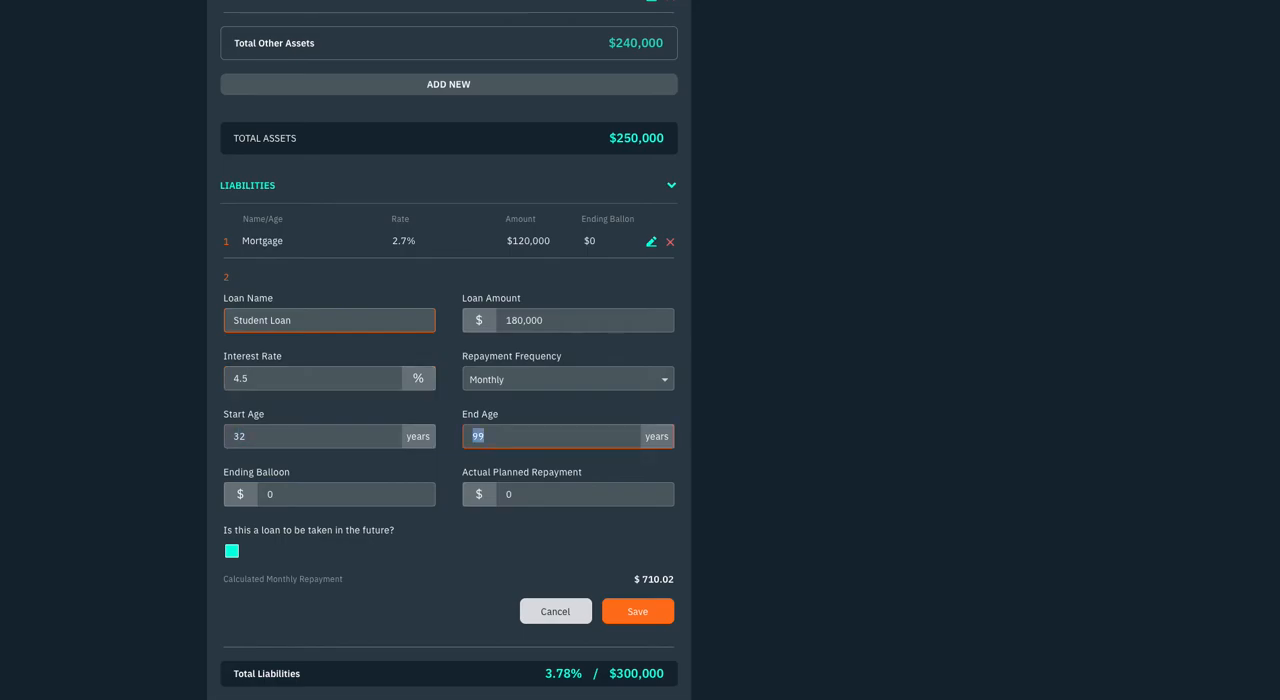
pyautogui.write('40')
pyautogui.press('Tab')
pyautogui.write('2,236')
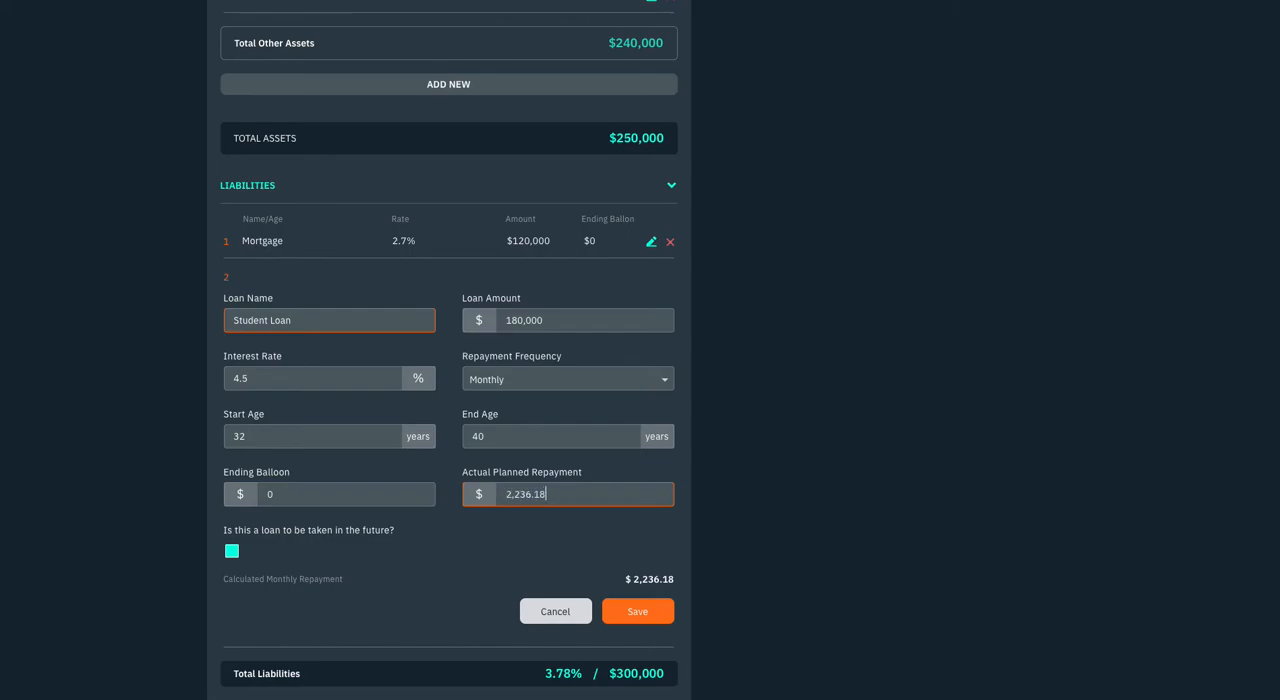
pyautogui.press('Tab')
pyautogui.scroll(1, 383, 256)
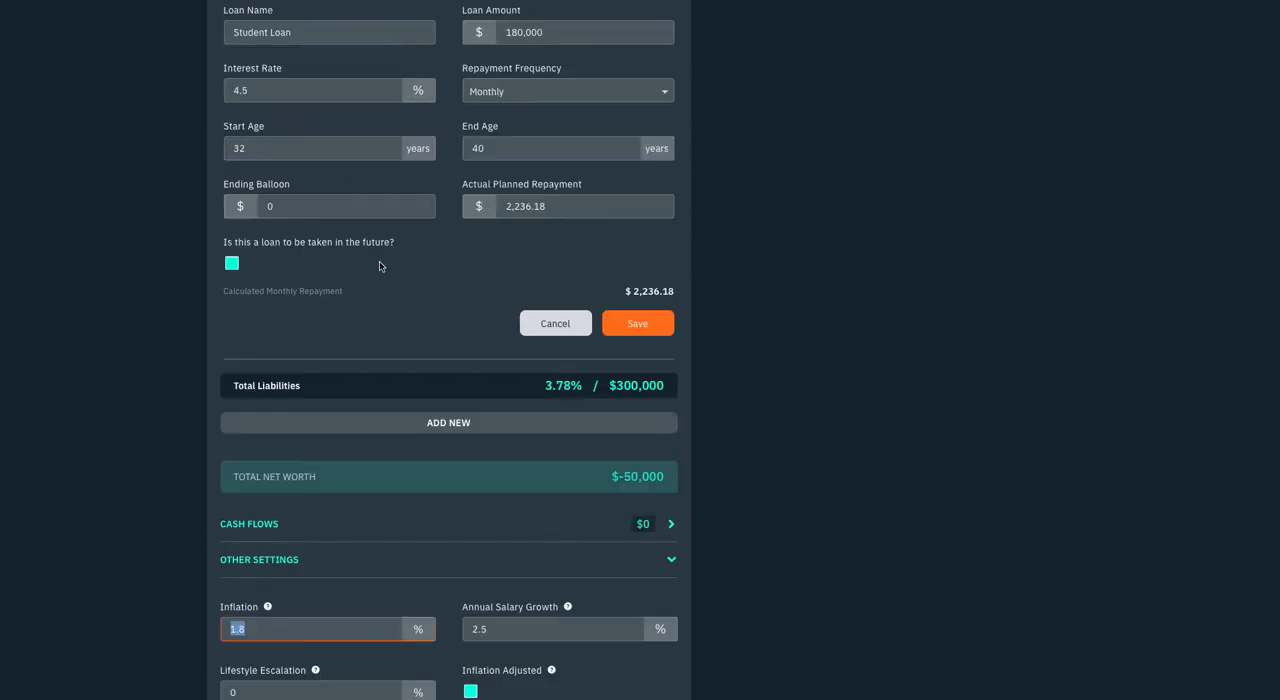
pyautogui.click(638, 324)
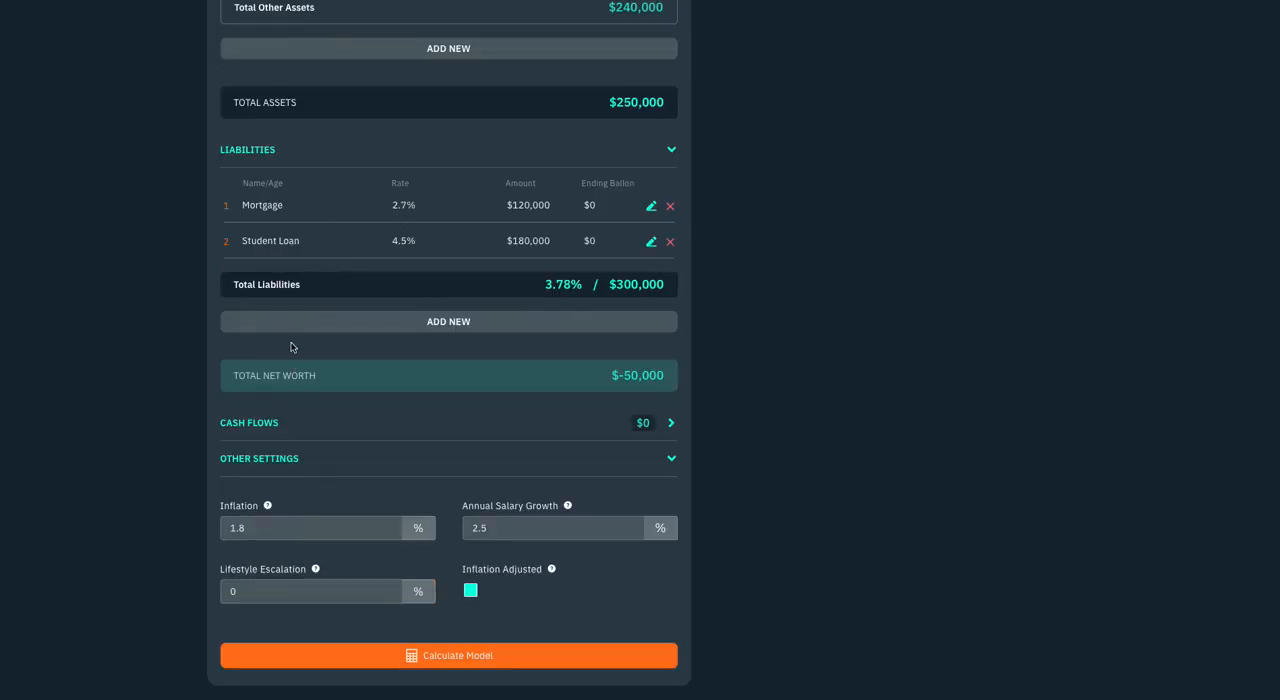
# Check the help text for monthly spending and calculate the scenario's model
pyautogui.scroll(7, 293, 347)
pyautogui.moveTo(317, 245)
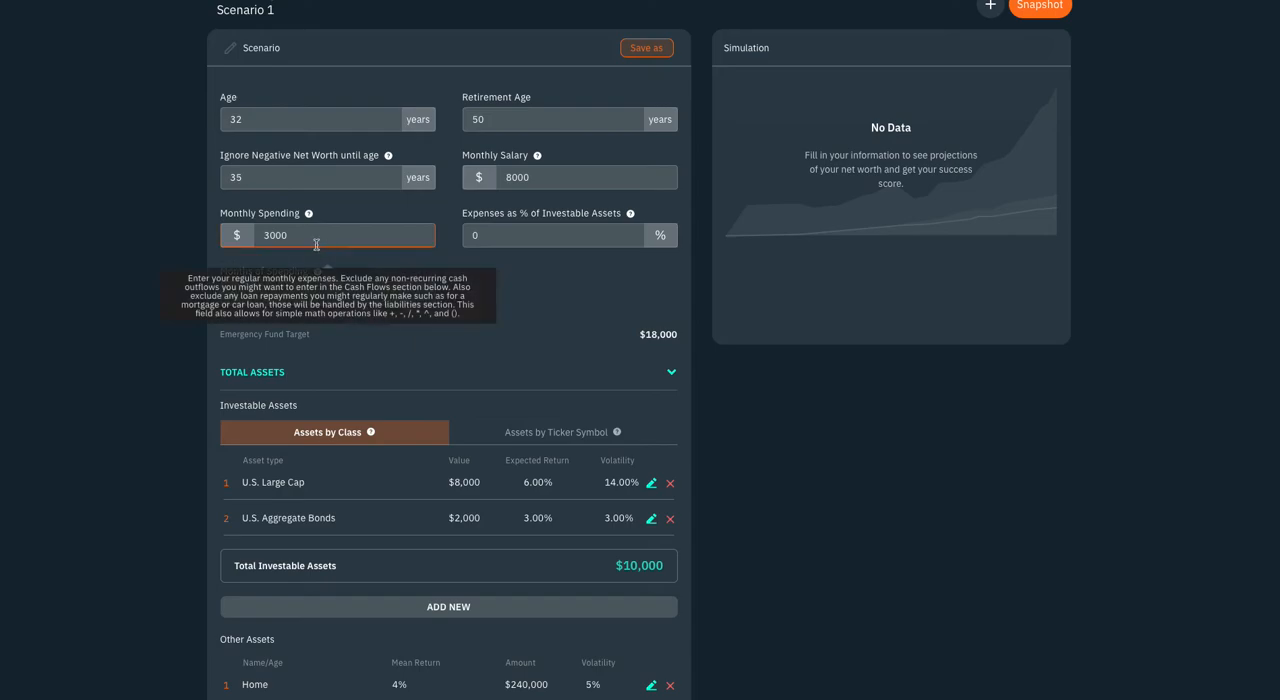
pyautogui.scroll(-8, 333, 256)
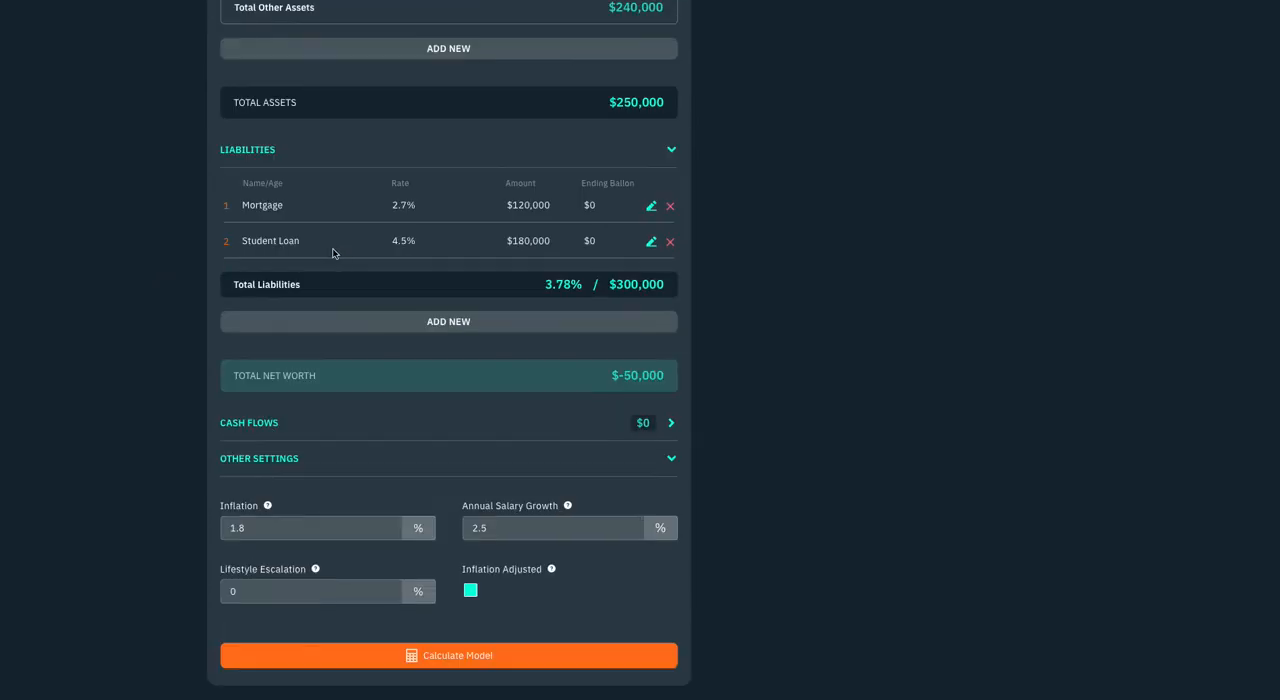
pyautogui.click(402, 656)
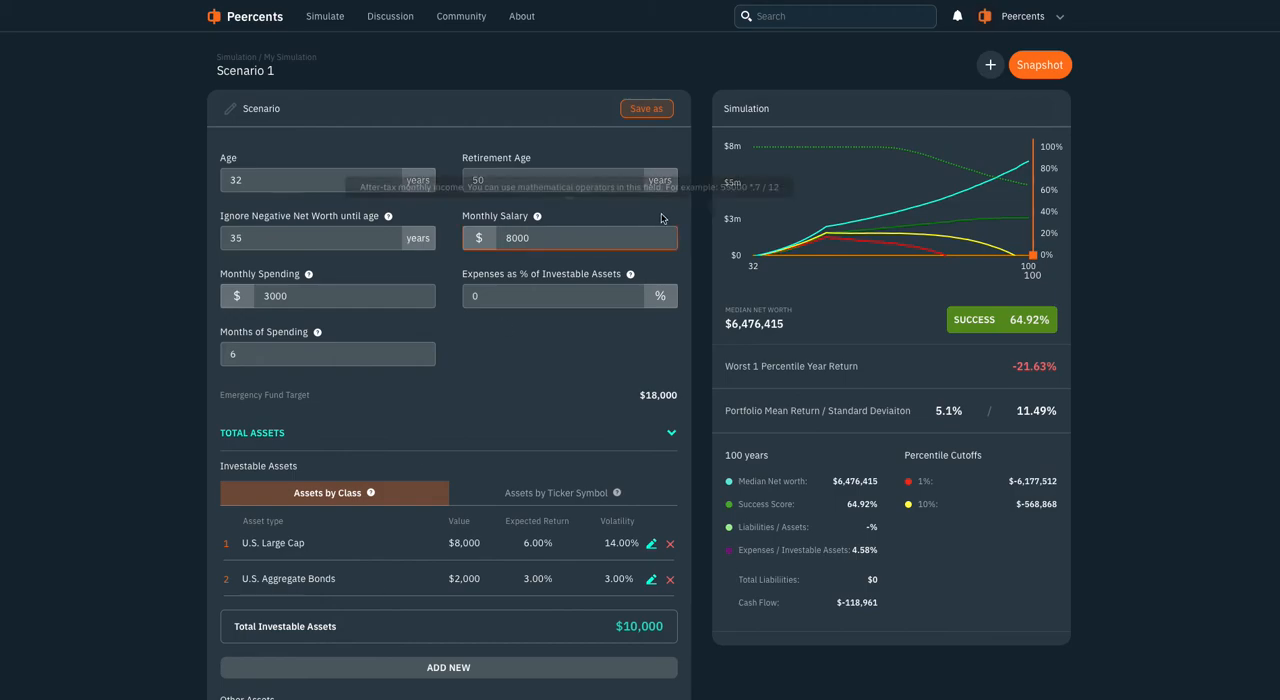
# Move the simulation chart's age marker to ages 69, 51, 64, 100 and 77 to examine the projected net worth and success score
pyautogui.moveTo(1032, 257); pyautogui.dragTo(775, 261)
pyautogui.moveTo(1008, 262); pyautogui.dragTo(1034, 262)
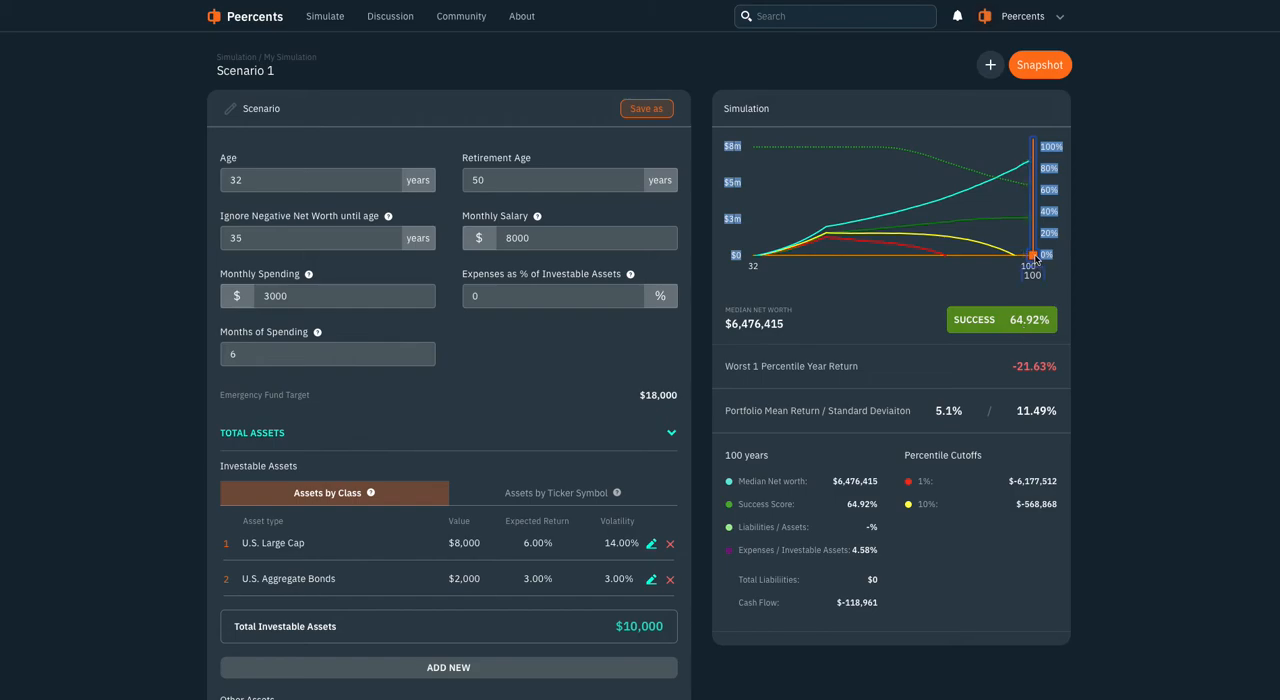
pyautogui.moveTo(1036, 261)
pyautogui.mouseDown()
pyautogui.moveTo(762, 255)
pyautogui.moveTo(904, 243)
pyautogui.mouseUp()
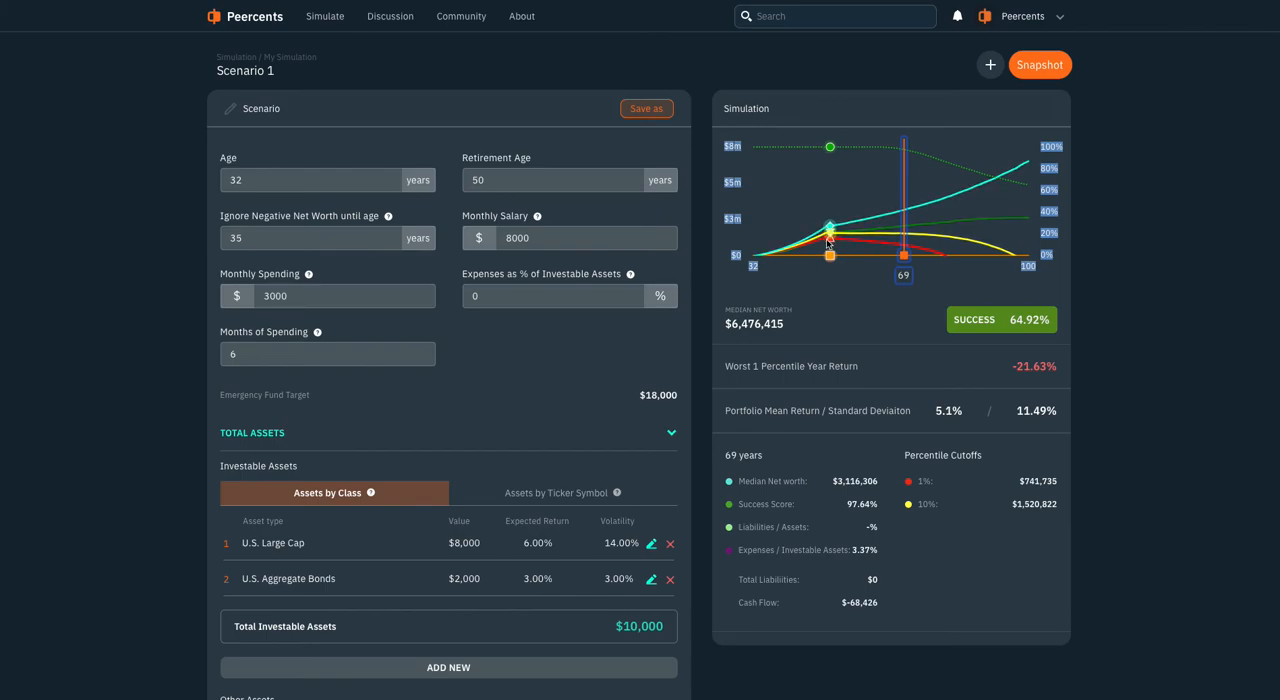
pyautogui.click(824, 255)
pyautogui.click(828, 255)
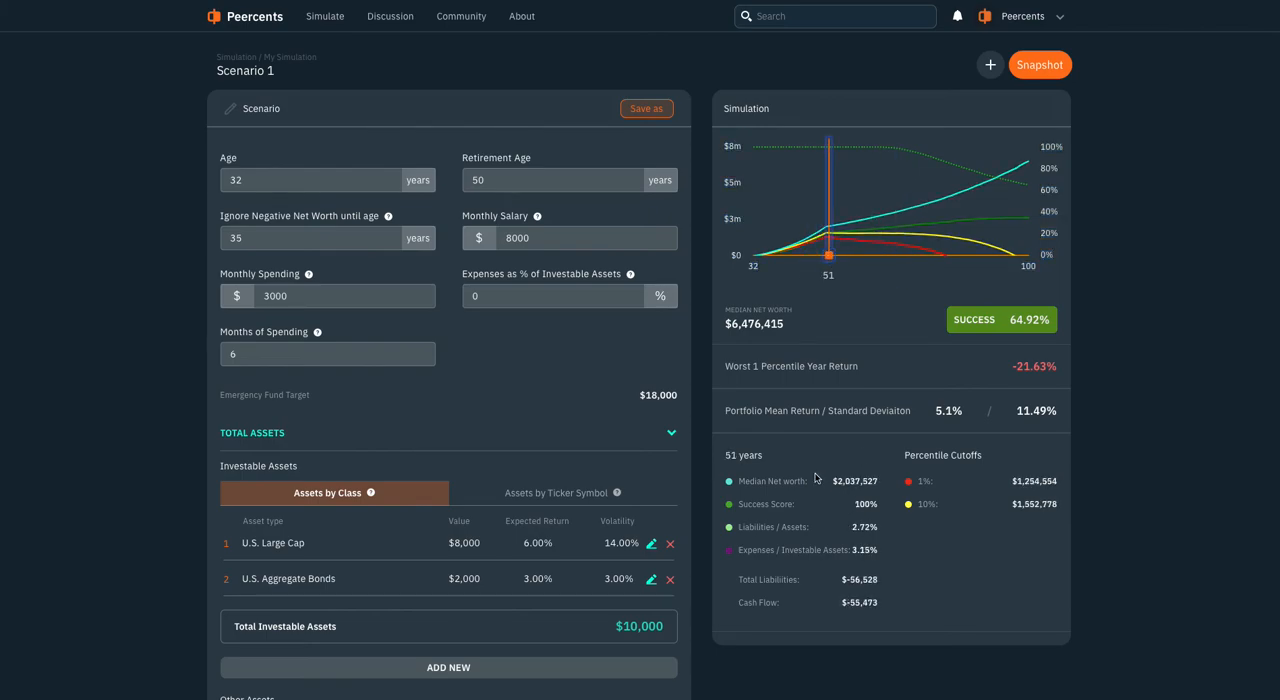
pyautogui.moveTo(829, 257); pyautogui.dragTo(883, 264)
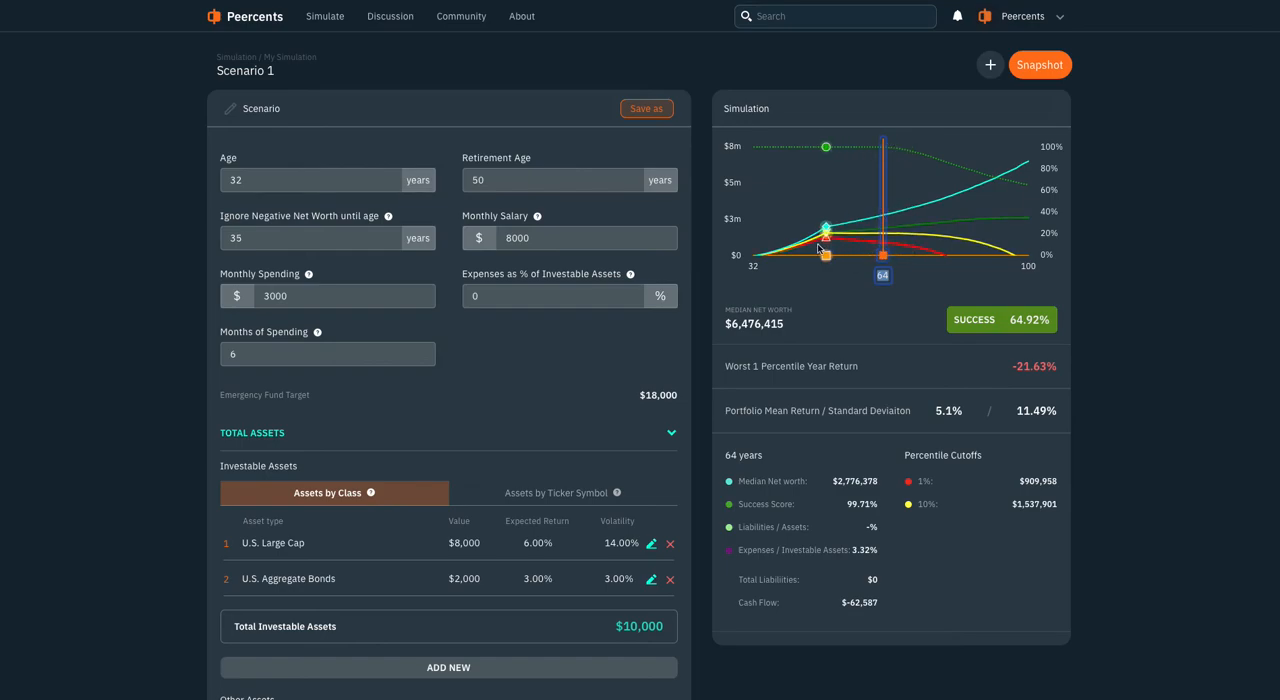
pyautogui.moveTo(883, 257)
pyautogui.mouseDown()
pyautogui.moveTo(1037, 260)
pyautogui.moveTo(760, 260)
pyautogui.moveTo(1033, 260)
pyautogui.mouseUp()
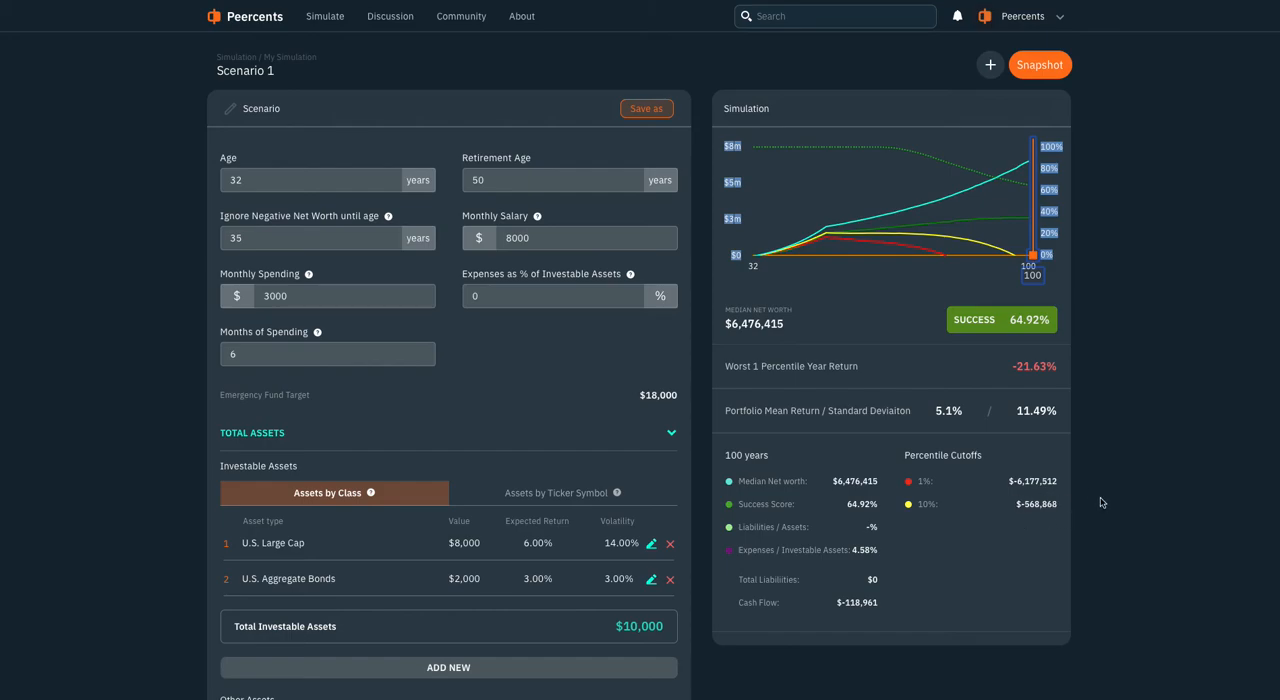
pyautogui.click(1034, 256)
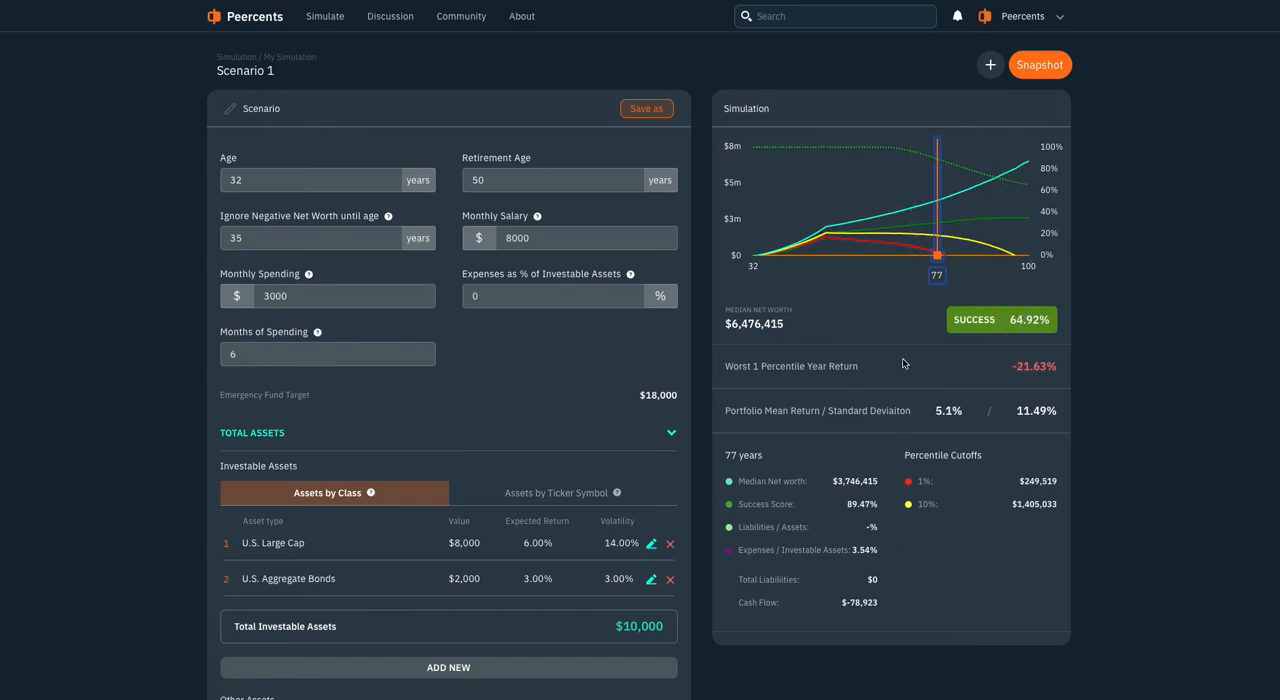
# Duplicate the scenario in a new column for comparison and calculate the copy's model
pyautogui.click(989, 64)
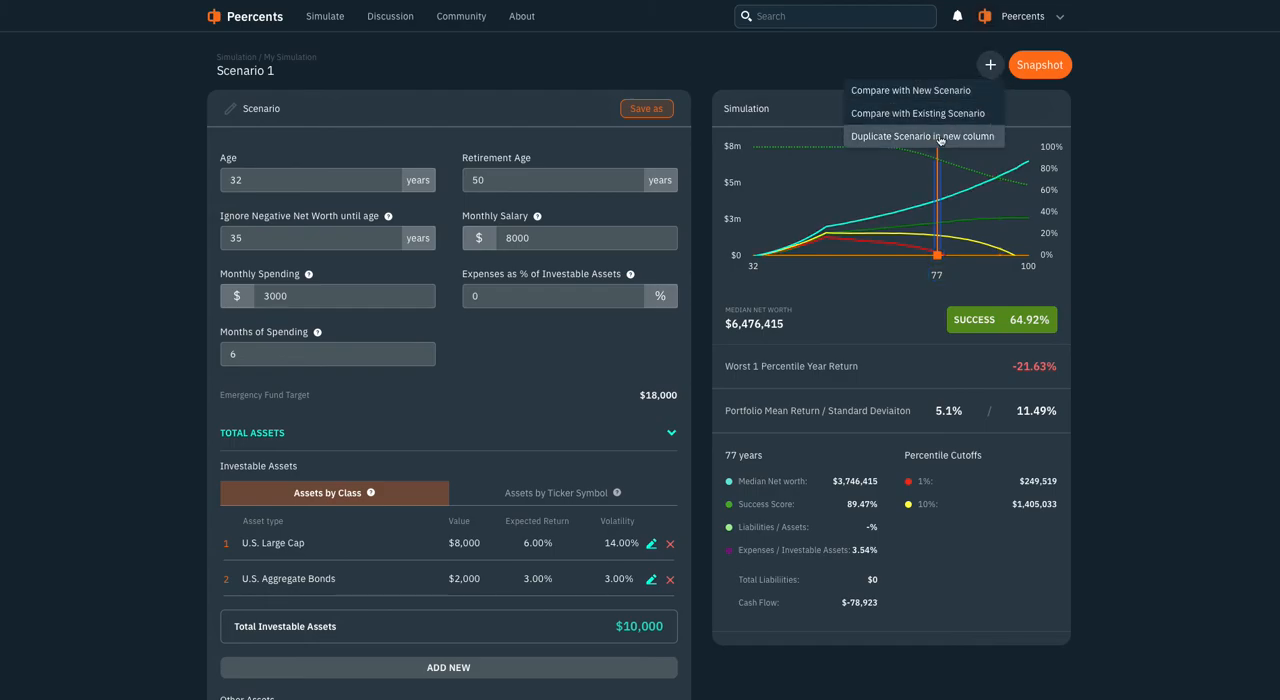
pyautogui.click(939, 137)
pyautogui.scroll(-9, 771, 306)
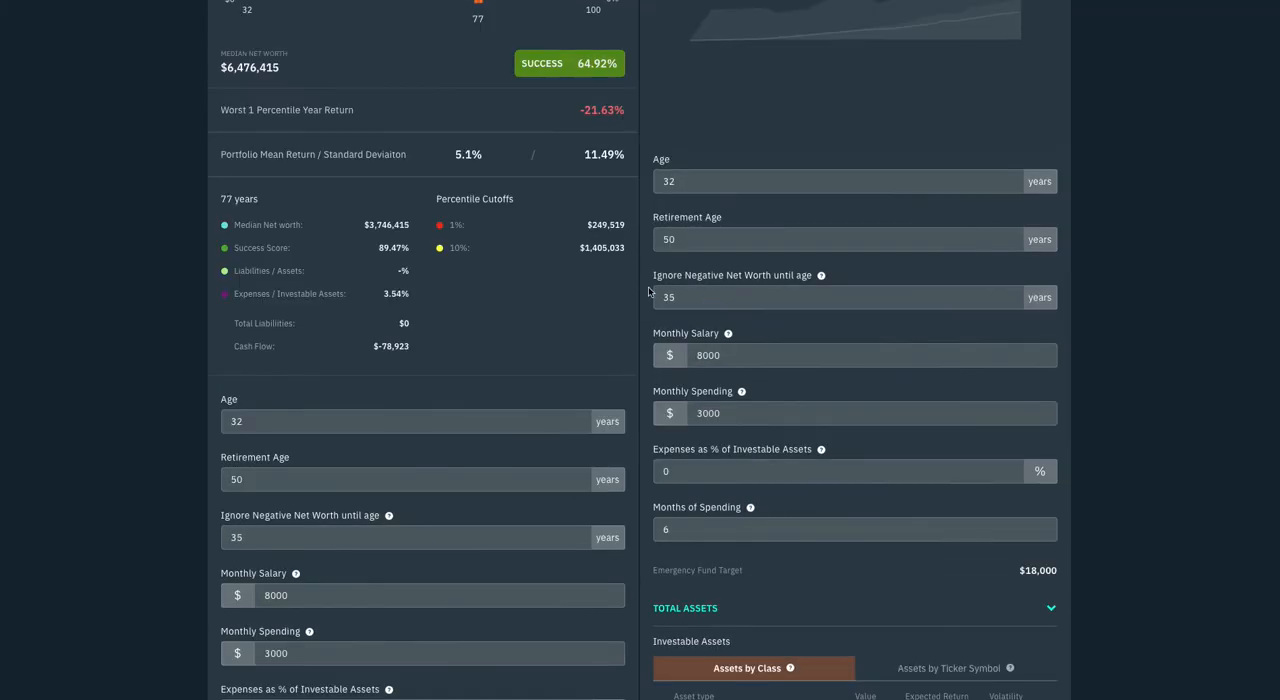
pyautogui.scroll(9, 726, 374)
pyautogui.scroll(-9, 742, 302)
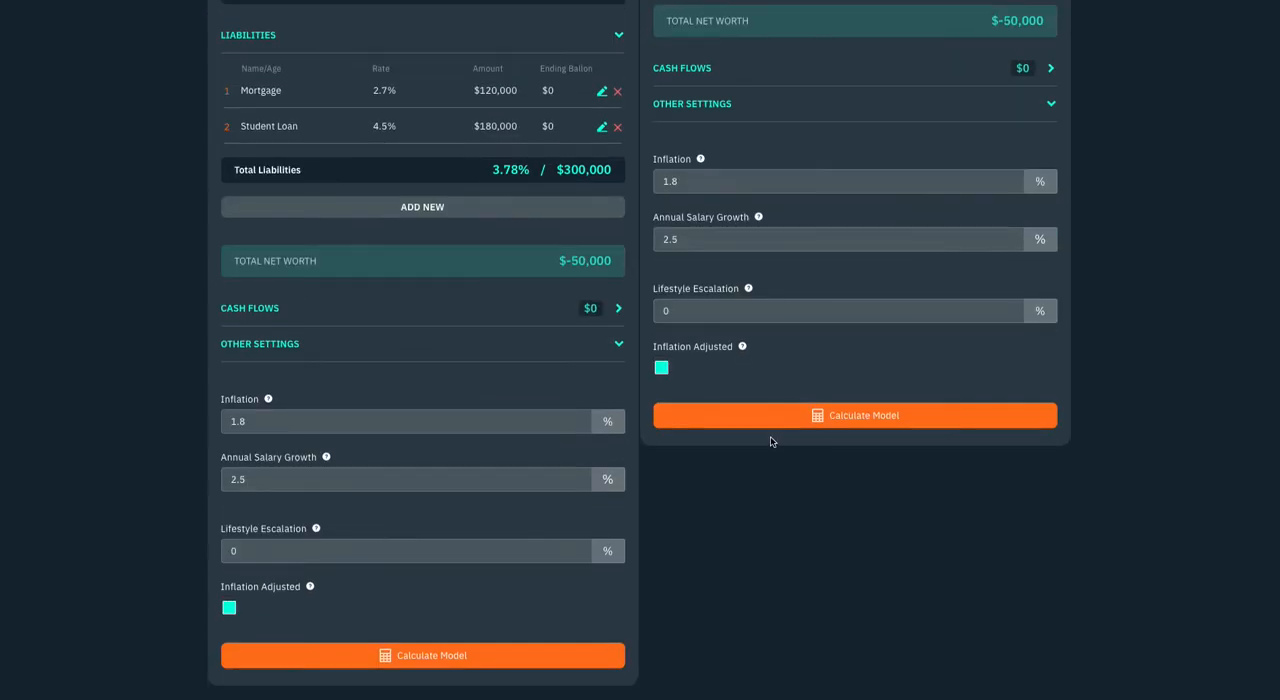
pyautogui.click(770, 425)
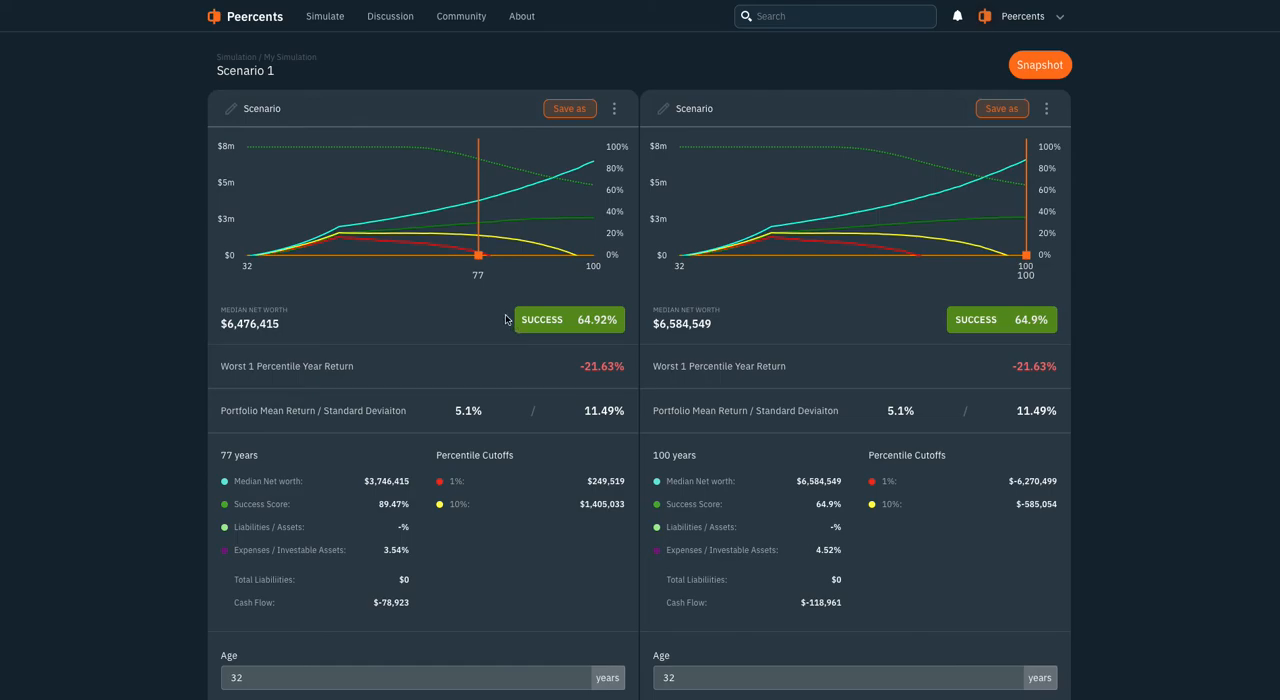
# Add a cash flow named Social Security to the scenario copy with an annual amount of $38,000
pyautogui.scroll(-3, 669, 319)
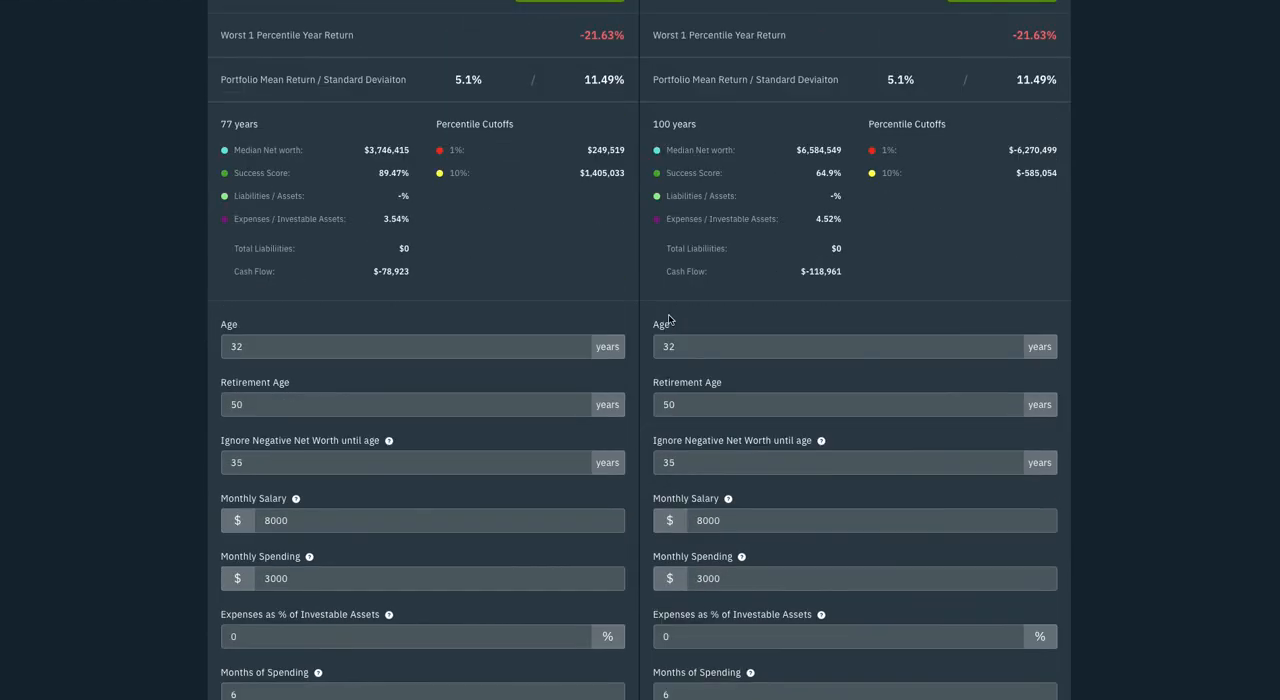
pyautogui.scroll(3, 658, 310)
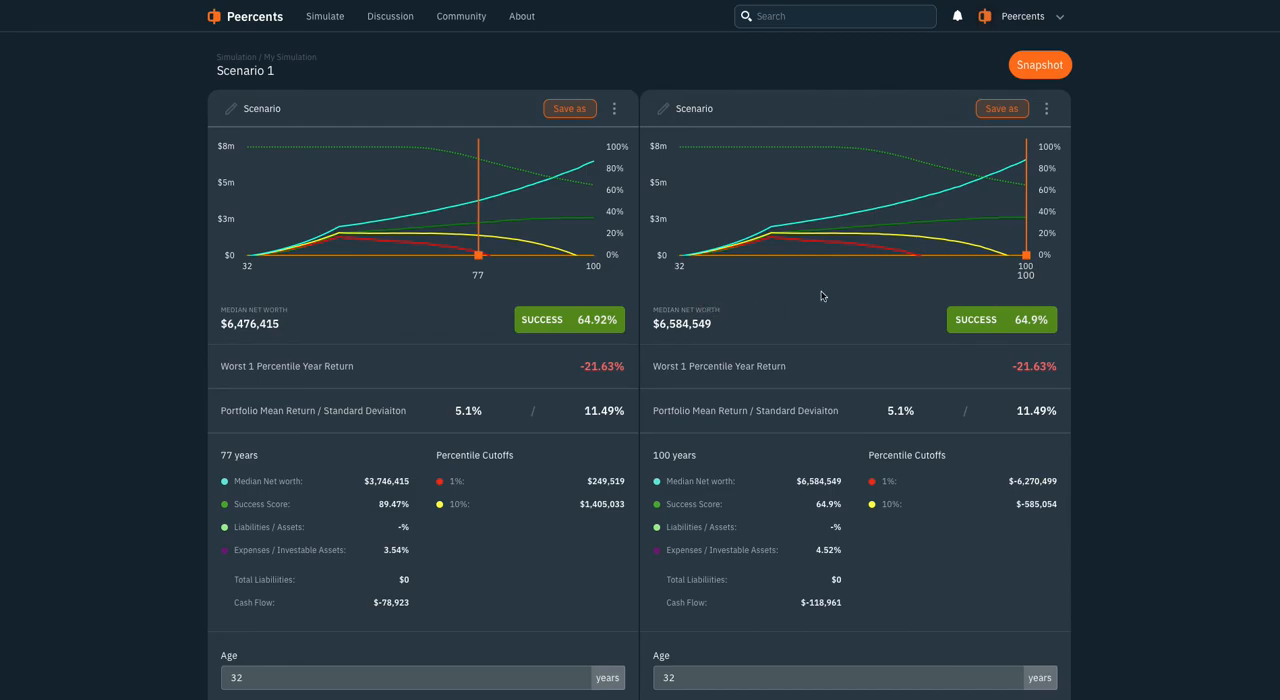
pyautogui.scroll(-8, 1020, 265)
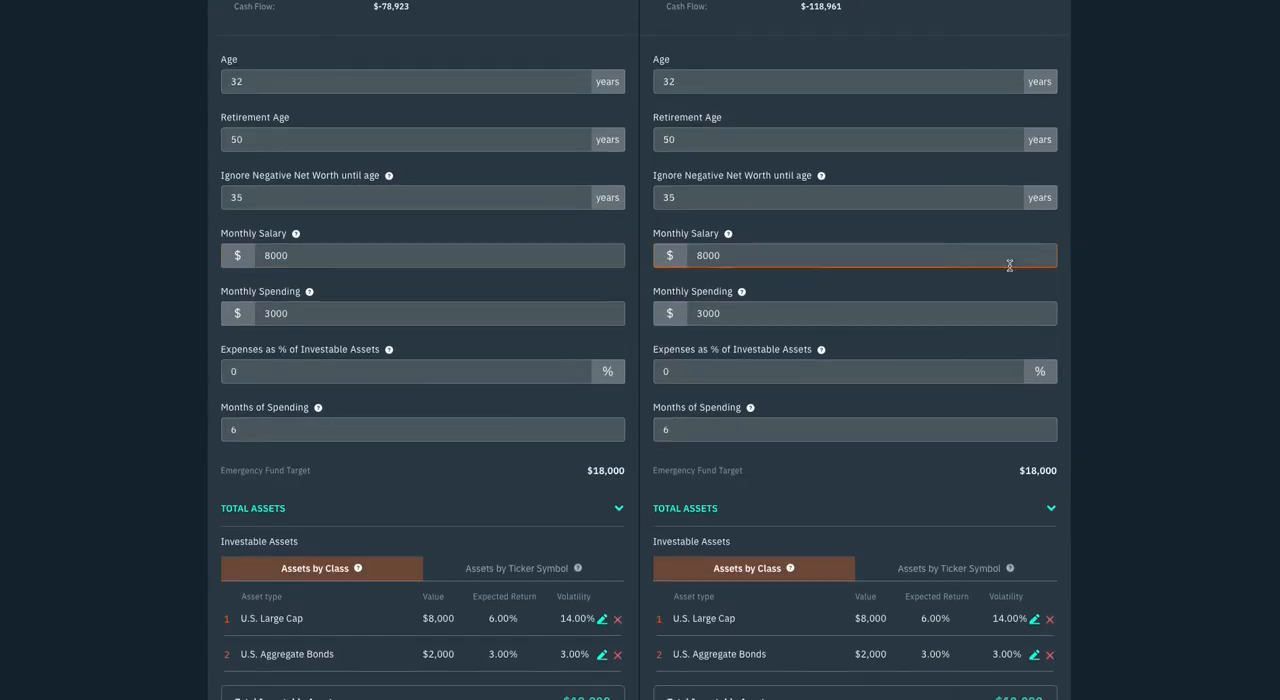
pyautogui.scroll(6, 1009, 270)
pyautogui.scroll(-12, 1006, 272)
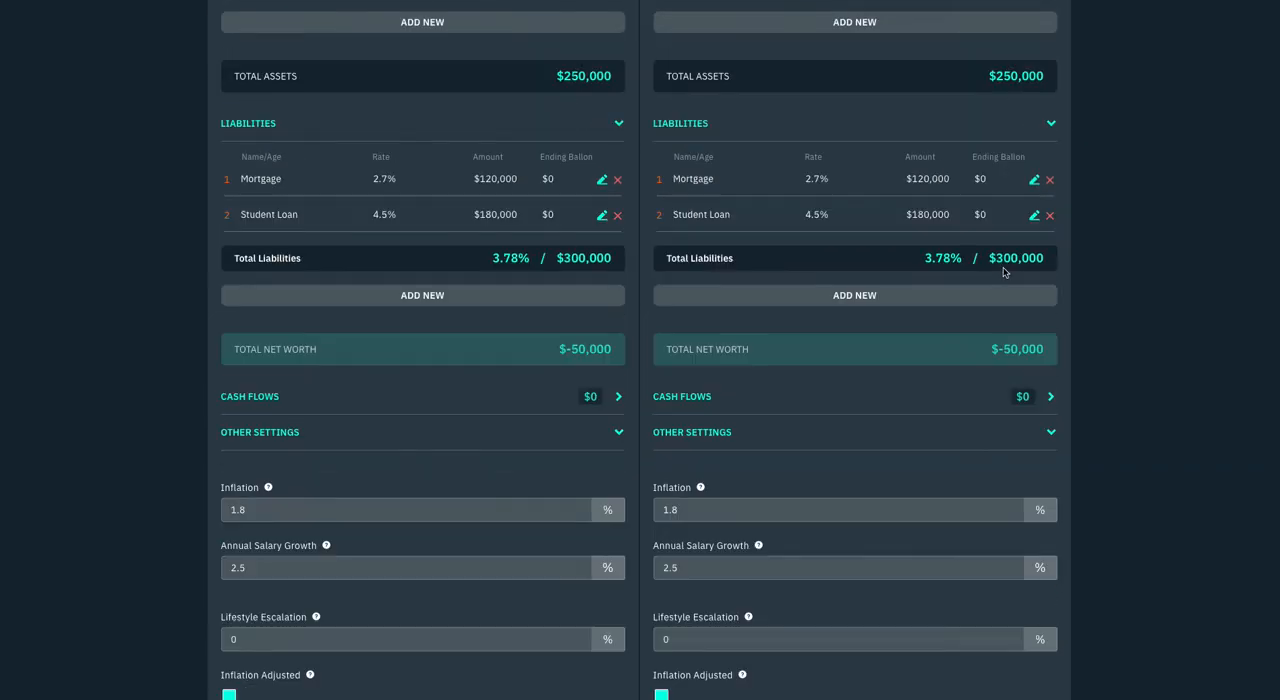
pyautogui.click(724, 403)
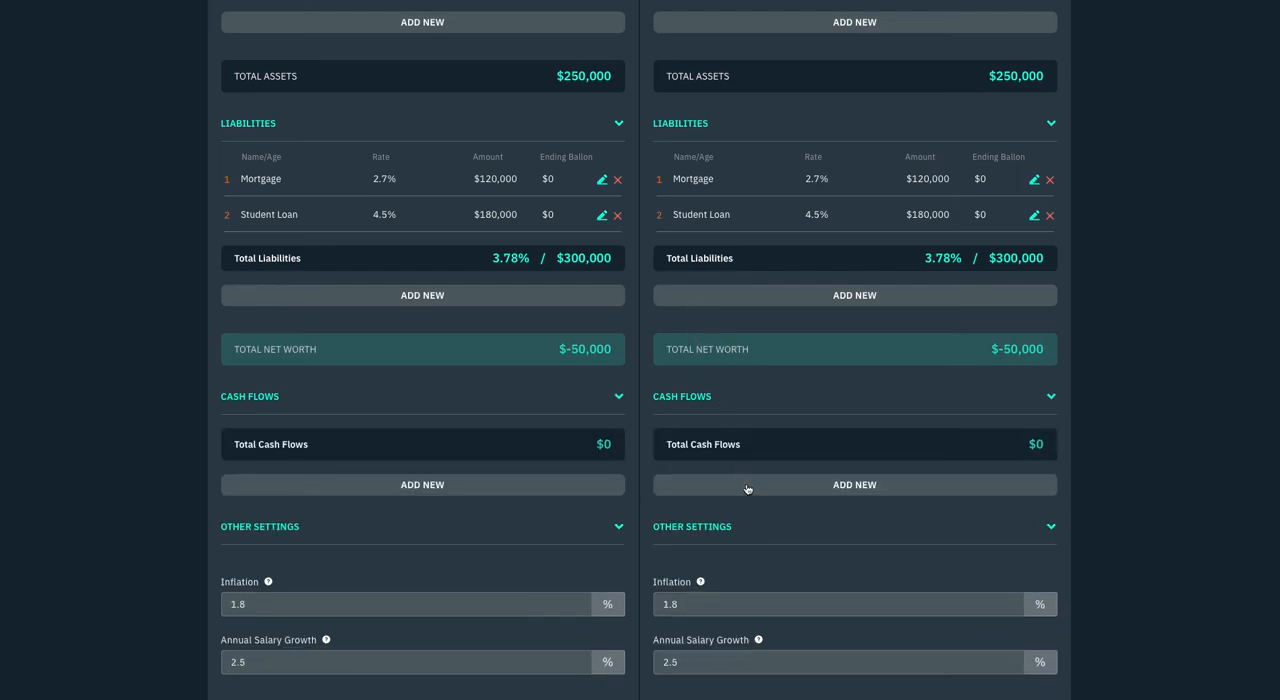
pyautogui.click(747, 489)
pyautogui.moveTo(783, 476); pyautogui.dragTo(633, 472)
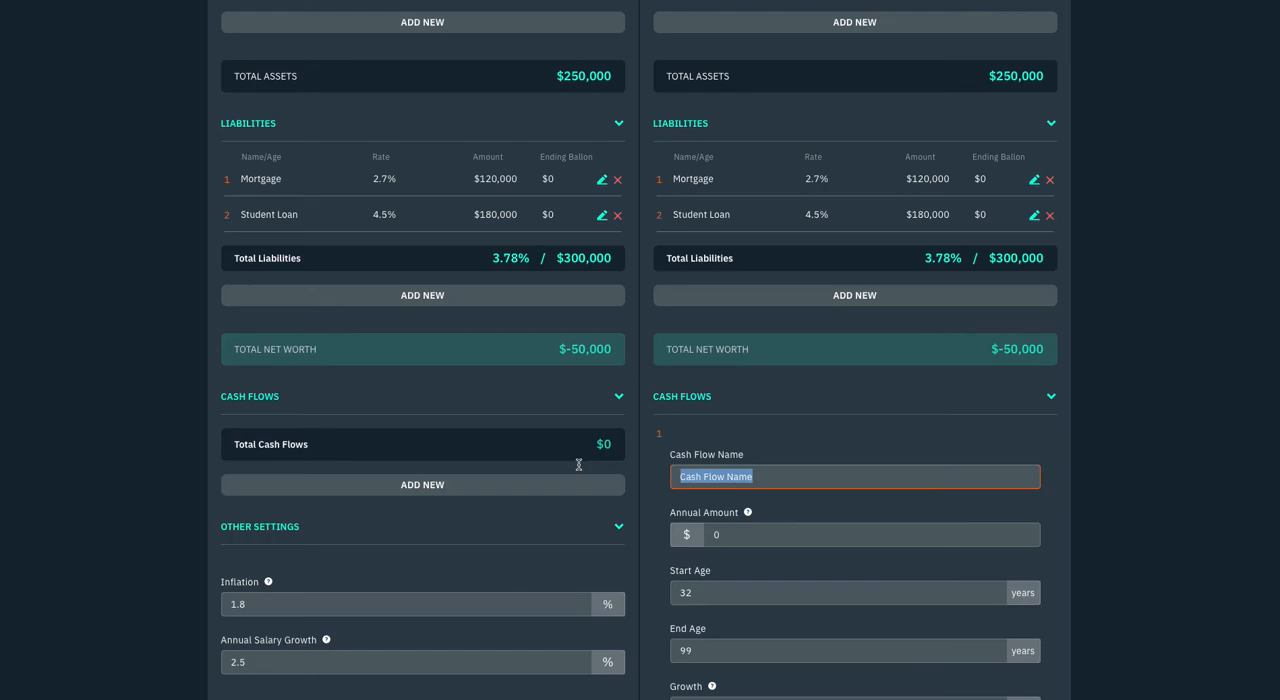
pyautogui.write('Social Security')
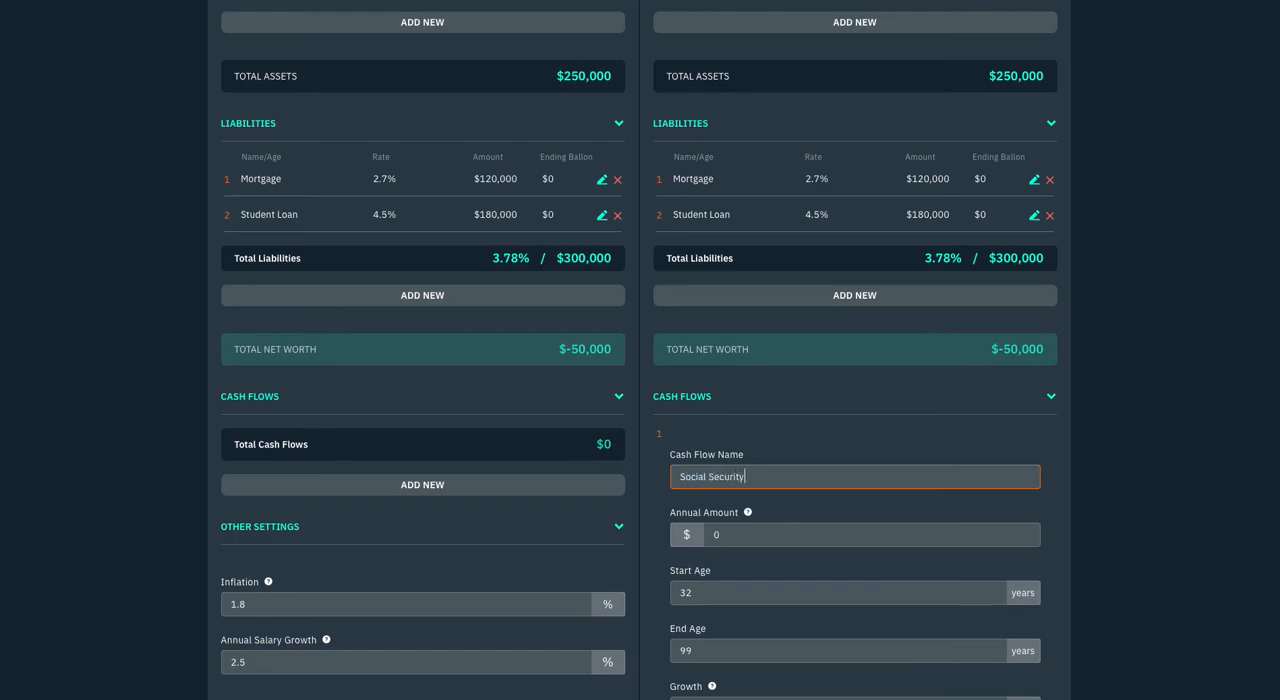
pyautogui.scroll(-1, 650, 478)
pyautogui.write('38,000')
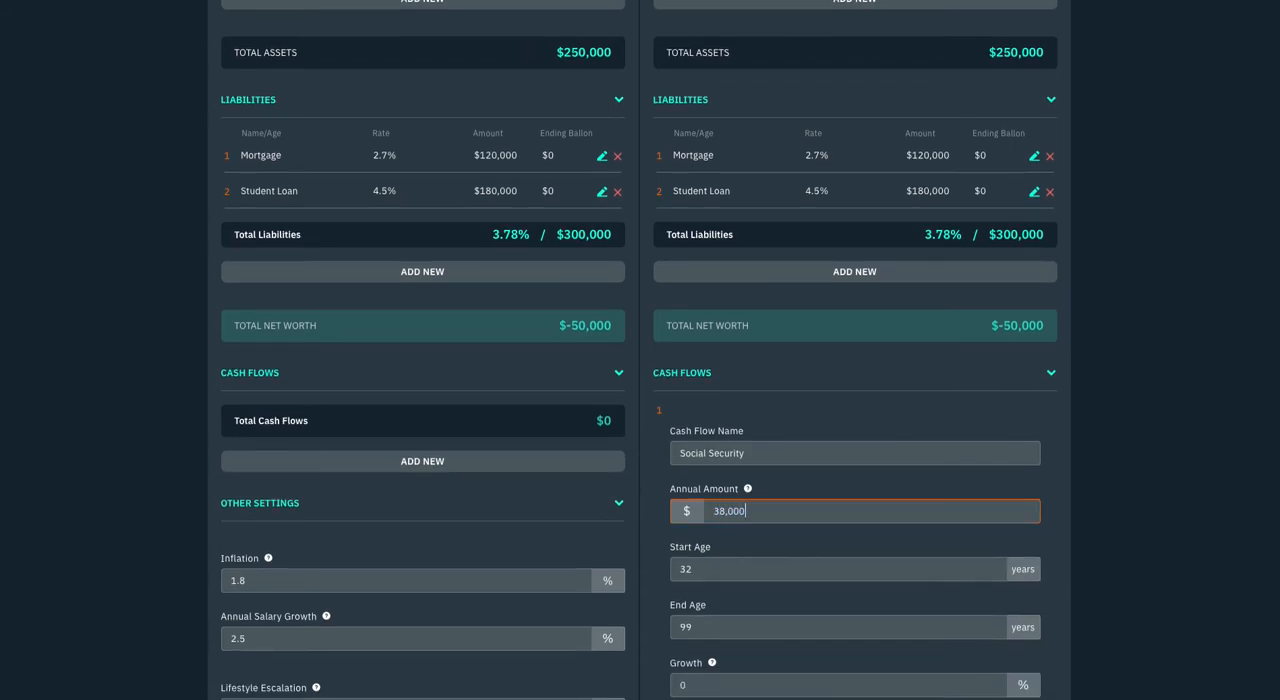
# Set the Social Security cash flow's start age to 67, save it, and calculate the scenario copy's model
pyautogui.scroll(-1, 720, 540)
pyautogui.click(718, 552)
pyautogui.press('BackSpace')
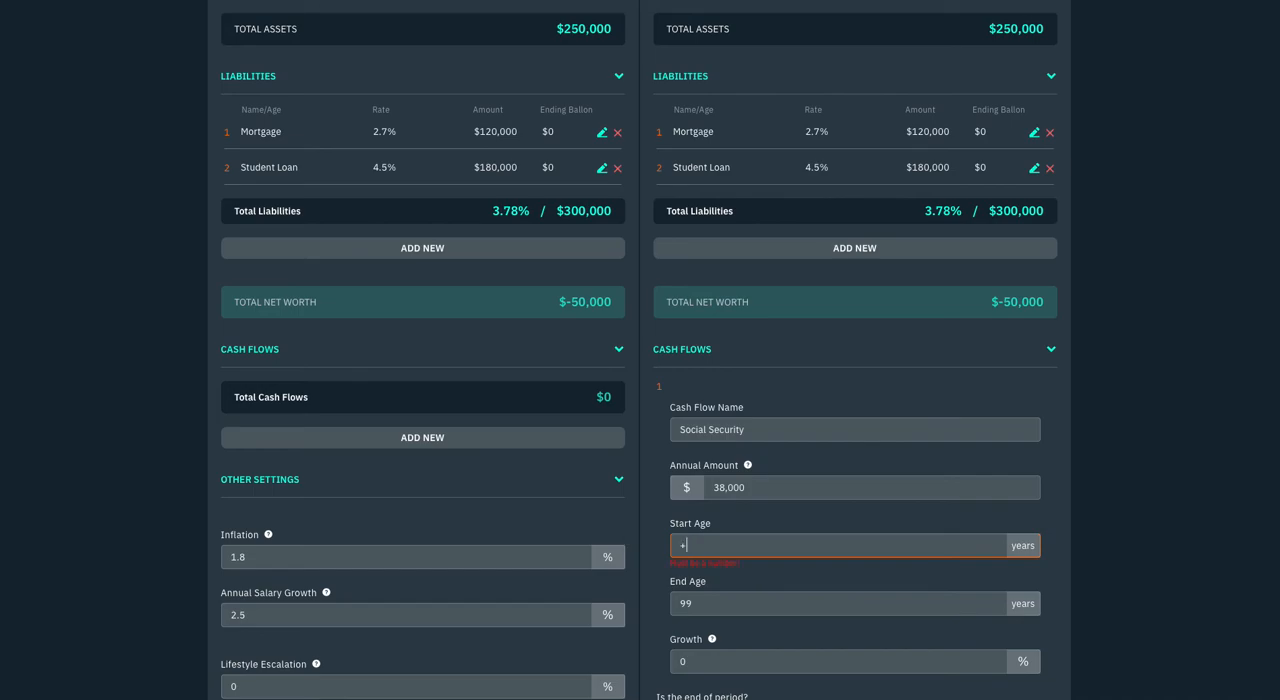
pyautogui.write('67')
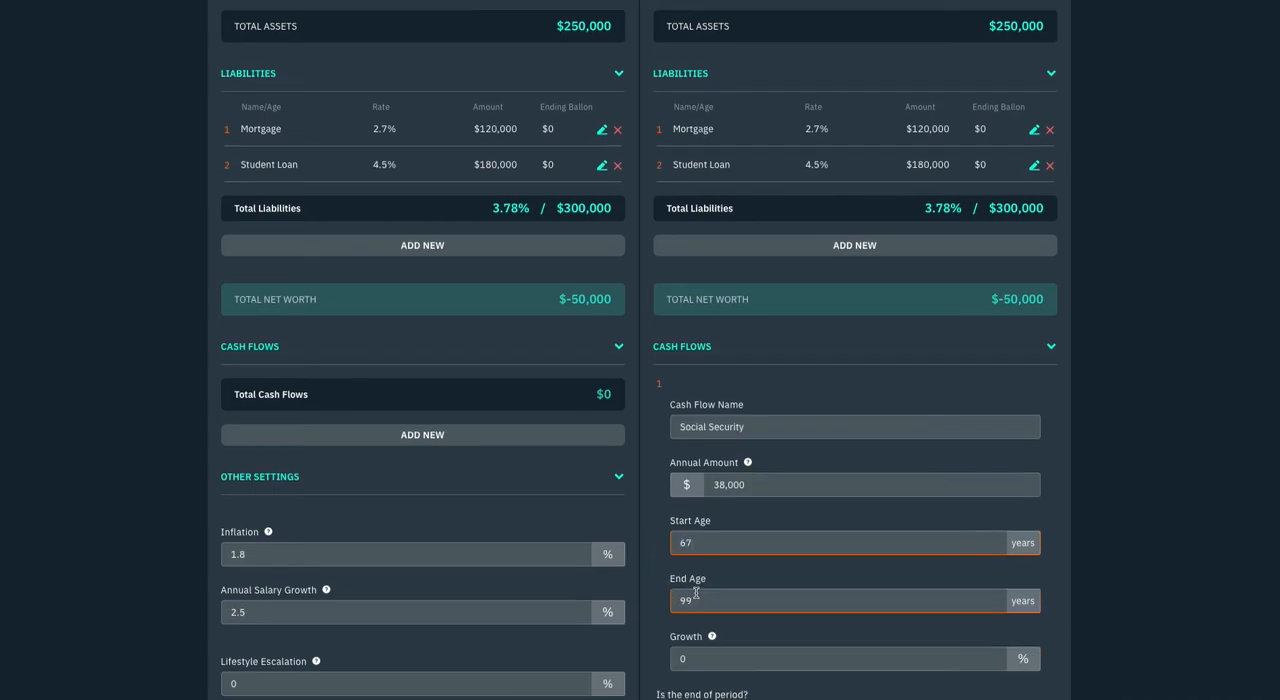
pyautogui.scroll(-2, 716, 600)
pyautogui.click(718, 462)
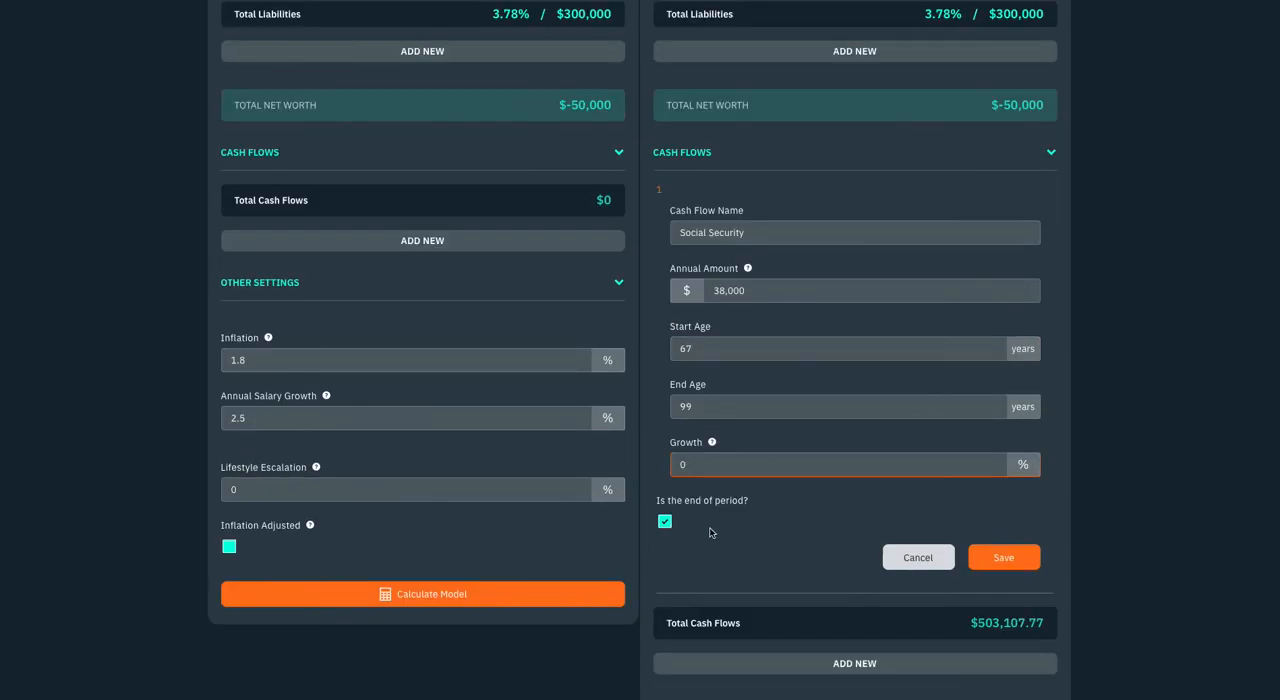
pyautogui.click(970, 563)
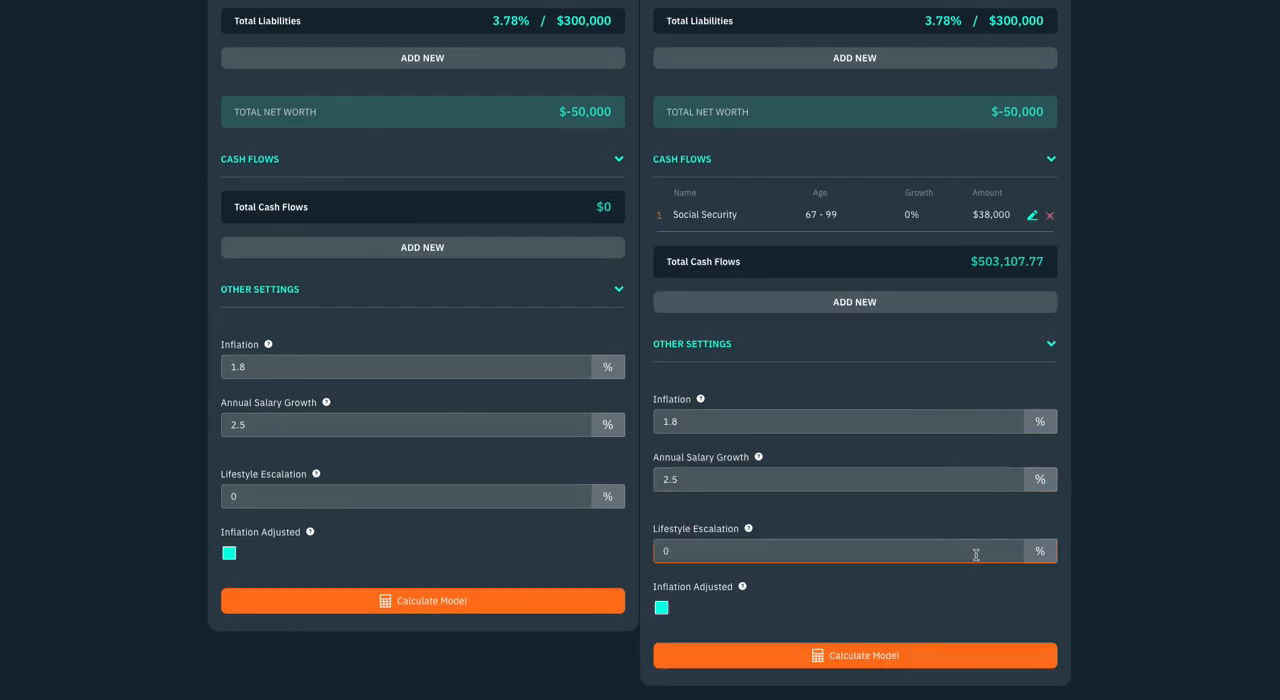
pyautogui.click(761, 669)
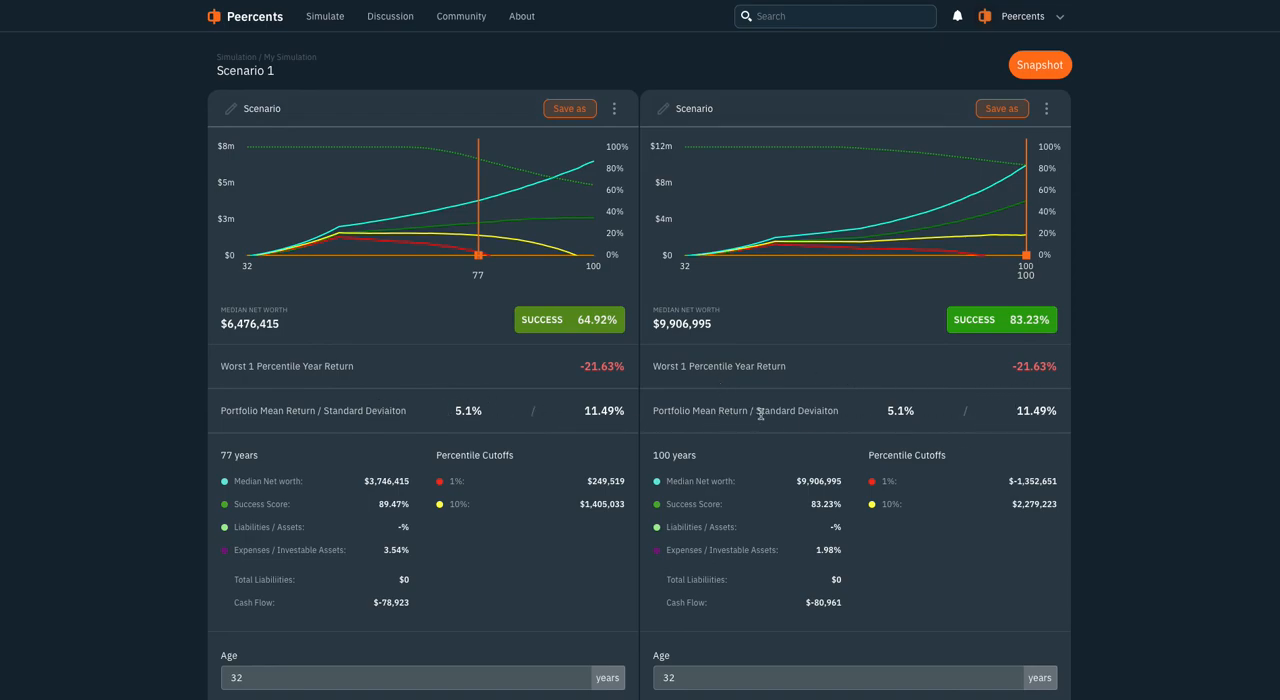
# Change the scenario copy's retirement age and recalculate its model
pyautogui.scroll(-5, 759, 414)
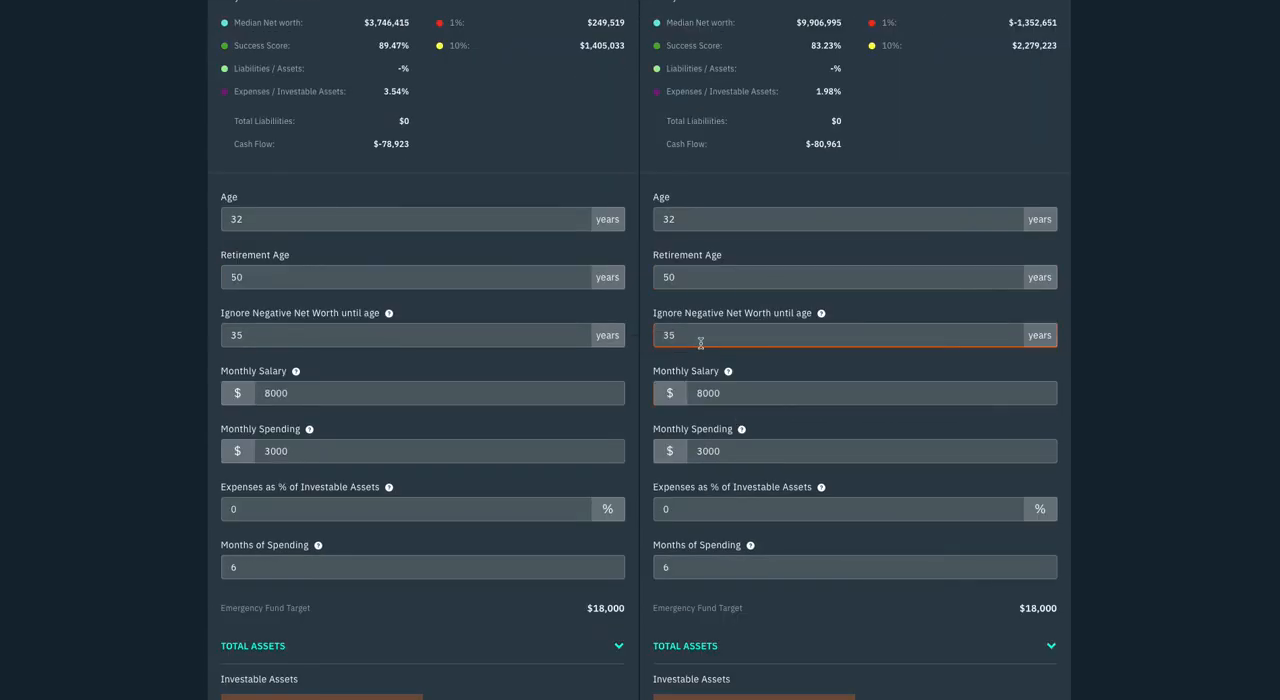
pyautogui.doubleClick(702, 277)
pyautogui.scroll(5, 752, 329)
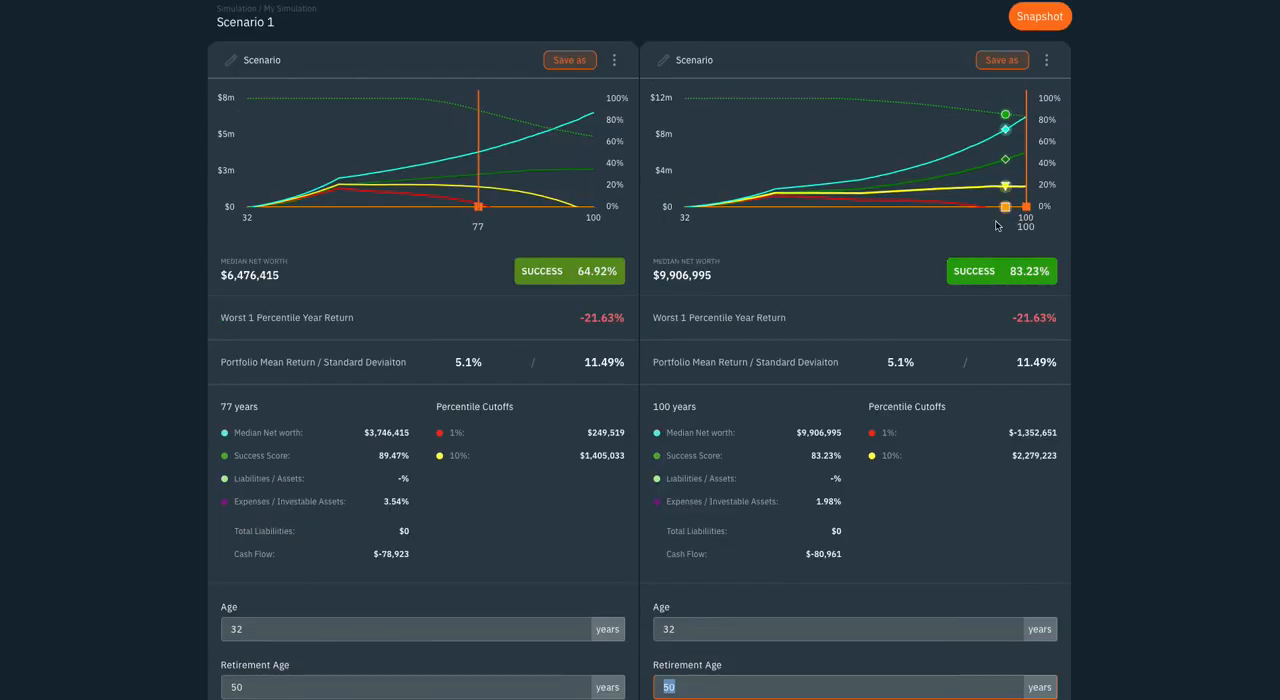
pyautogui.scroll(-3, 831, 480)
pyautogui.scroll(-15, 826, 486)
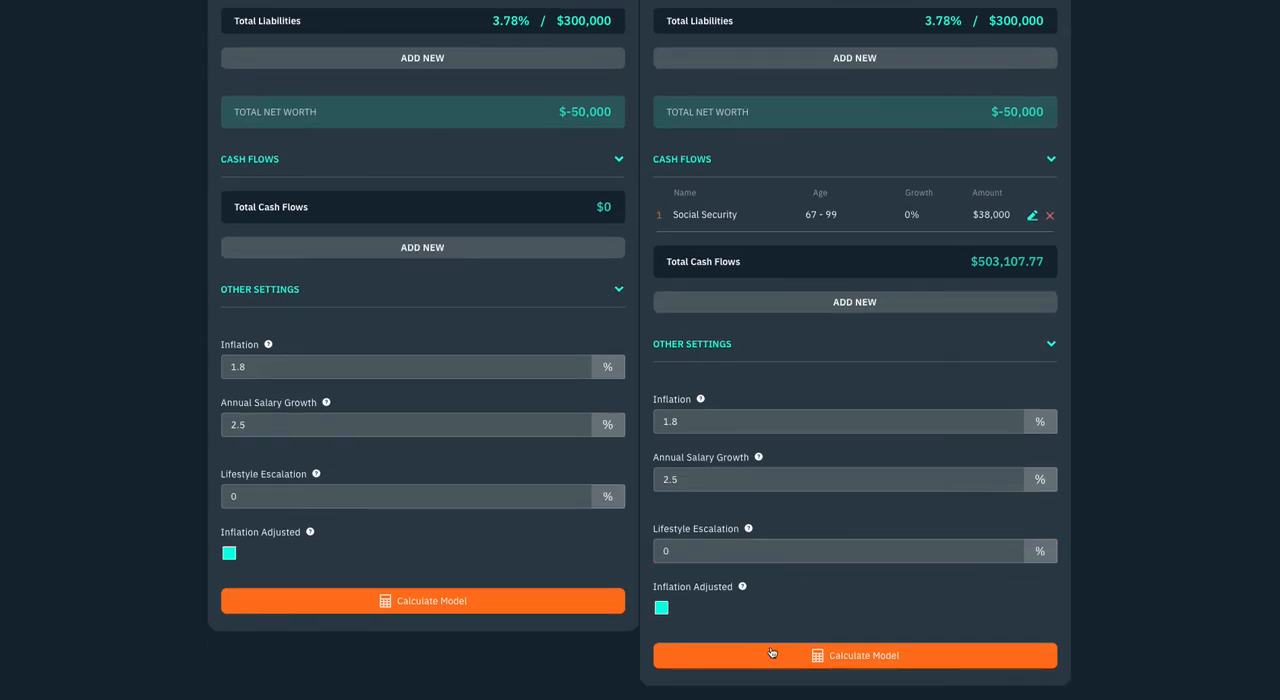
pyautogui.click(772, 650)
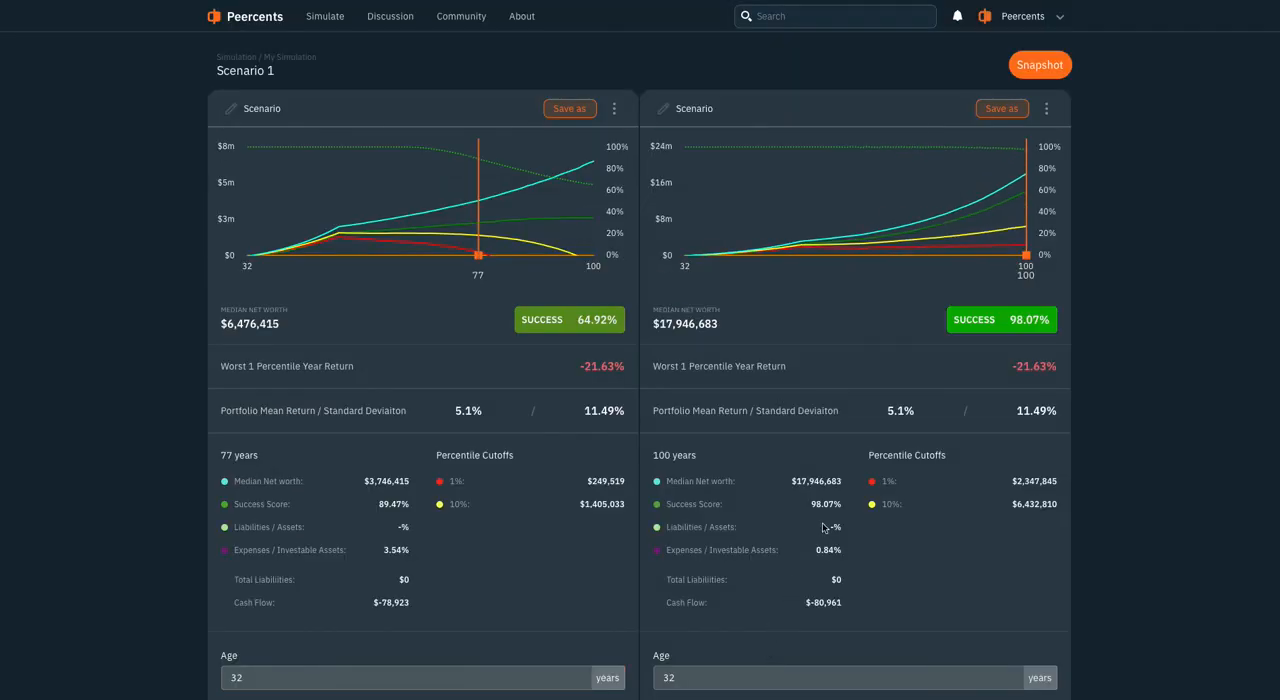
# Set the scenario copy's retirement age to 50 and recalculate its model
pyautogui.scroll(-3, 862, 490)
pyautogui.moveTo(686, 449); pyautogui.dragTo(584, 438)
pyautogui.write('5')
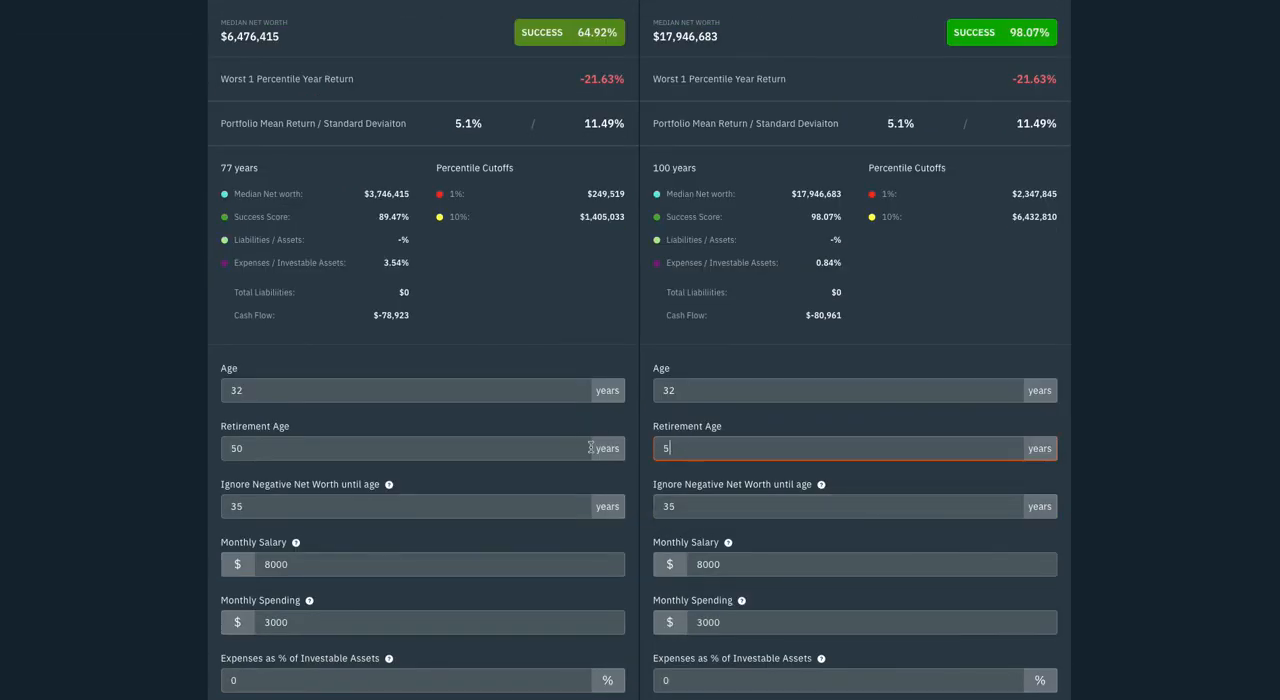
pyautogui.scroll(-12, 712, 545)
pyautogui.scroll(-5, 712, 545)
pyautogui.click(690, 655)
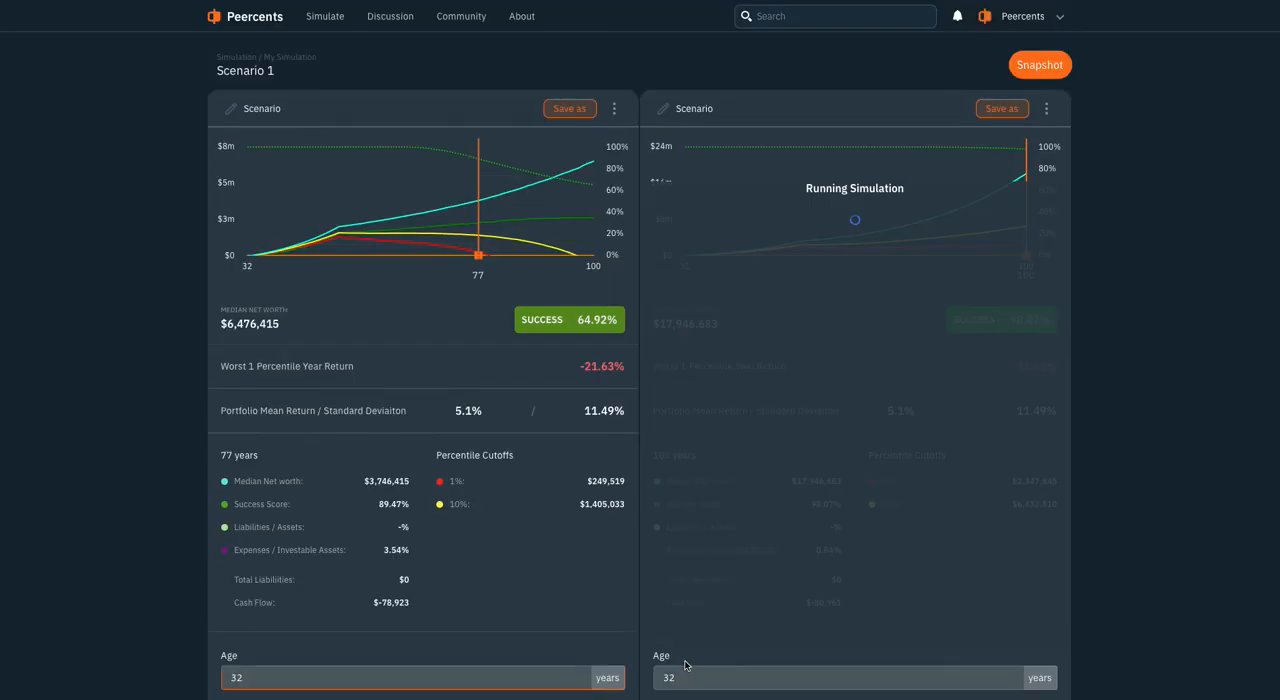
# Change the scenario copy's U.S. Large Cap asset to Emerging Markets Equity, save it, and recalculate the model
pyautogui.scroll(-6, 810, 558)
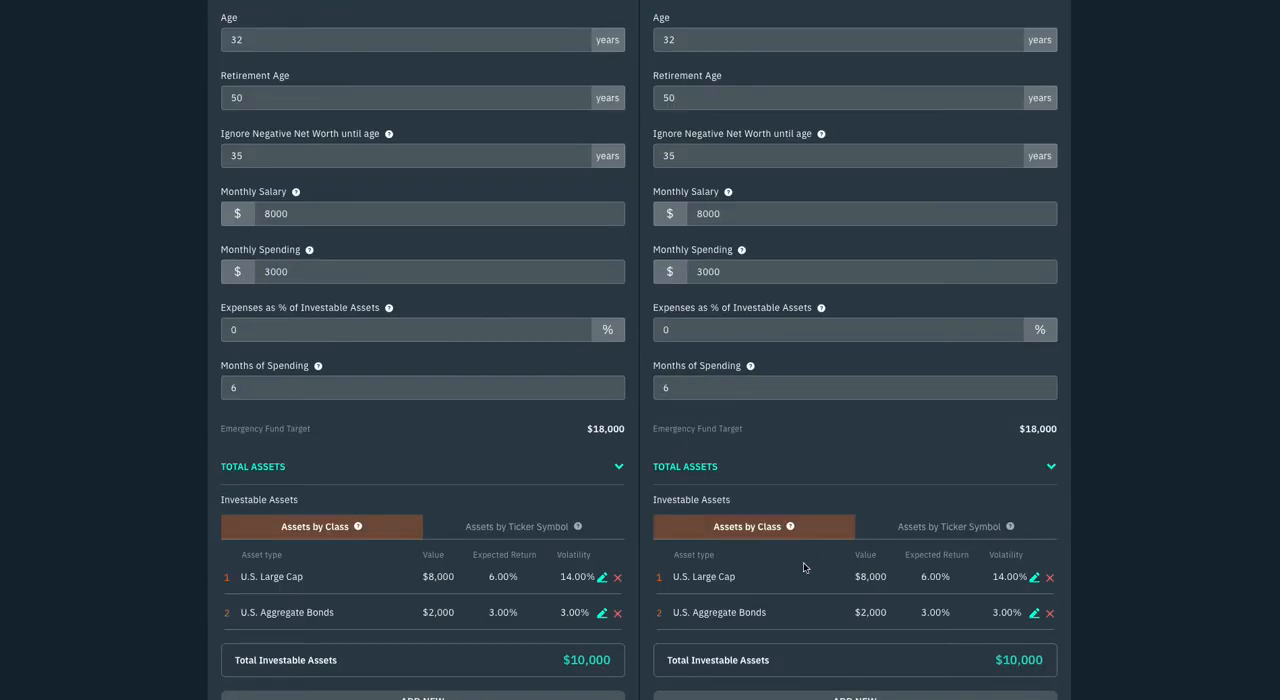
pyautogui.click(1033, 578)
pyautogui.scroll(-4, 814, 603)
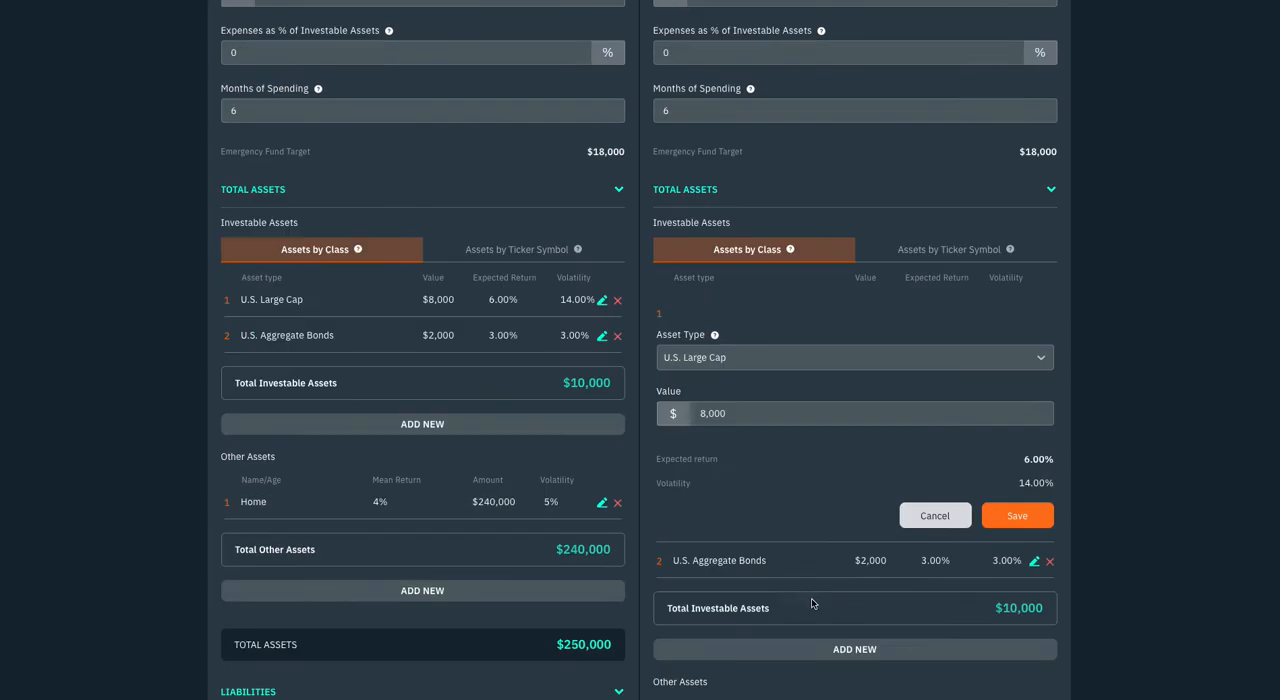
pyautogui.click(711, 205)
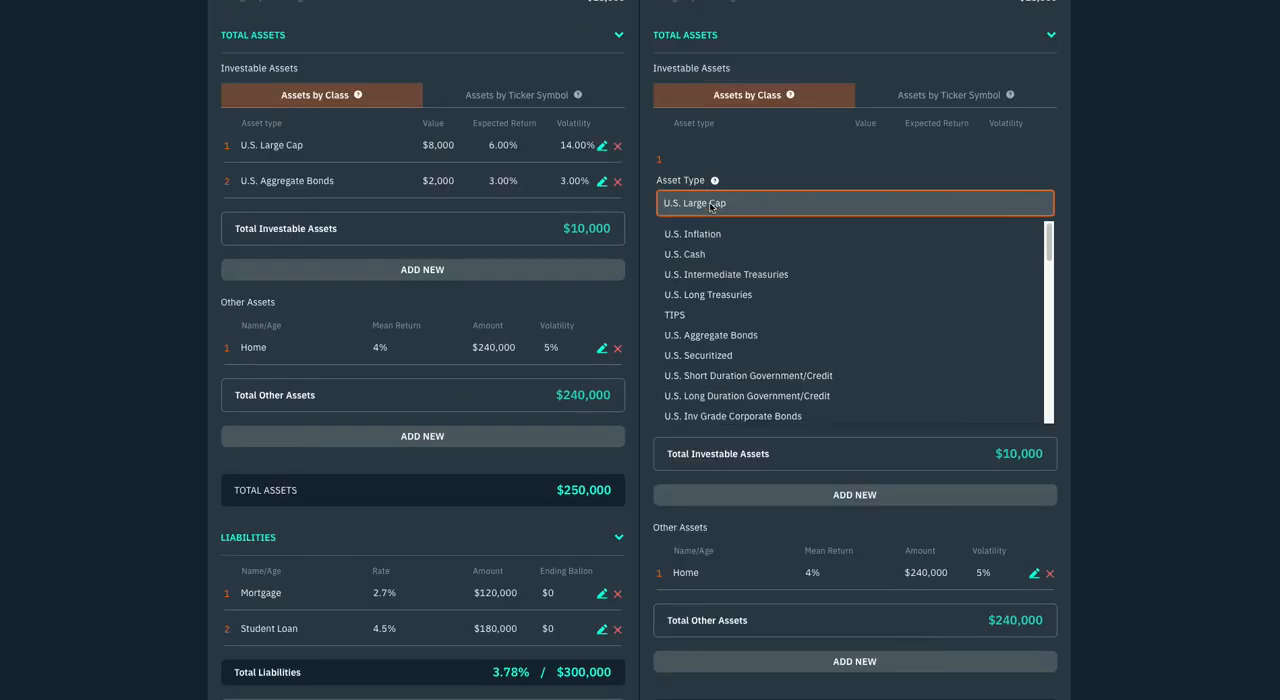
pyautogui.scroll(-5, 738, 372)
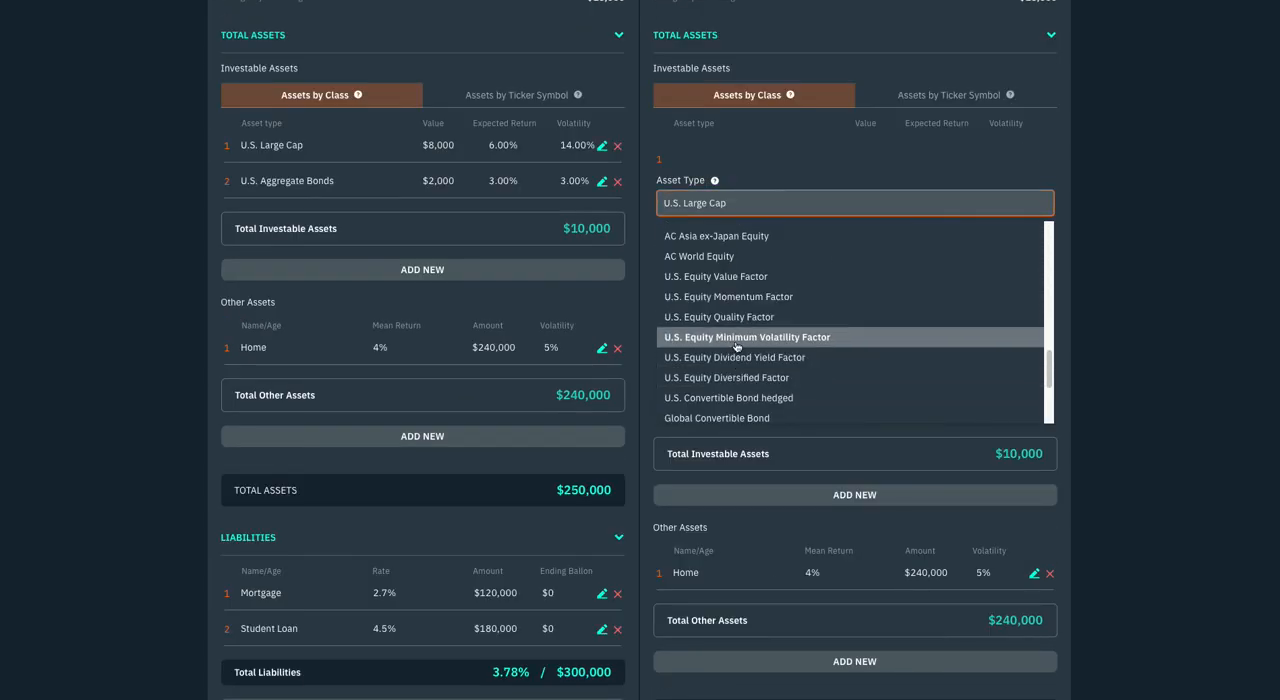
pyautogui.write('emergin')
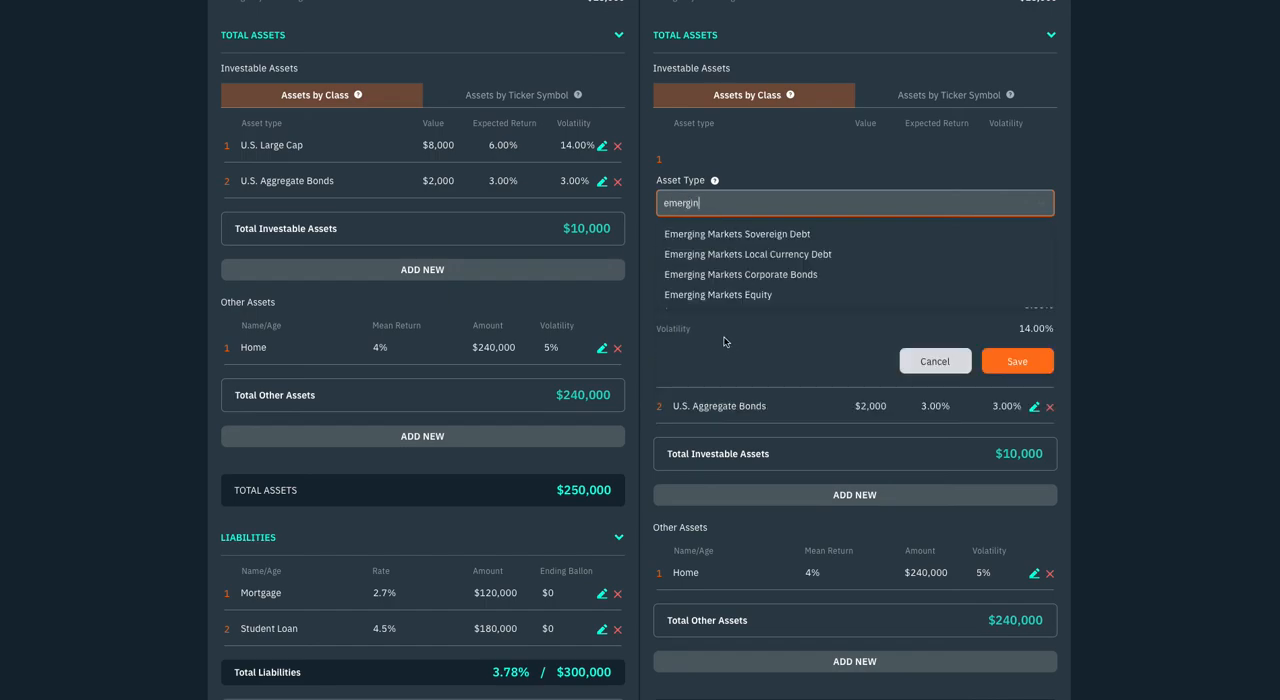
pyautogui.click(733, 305)
pyautogui.click(1040, 362)
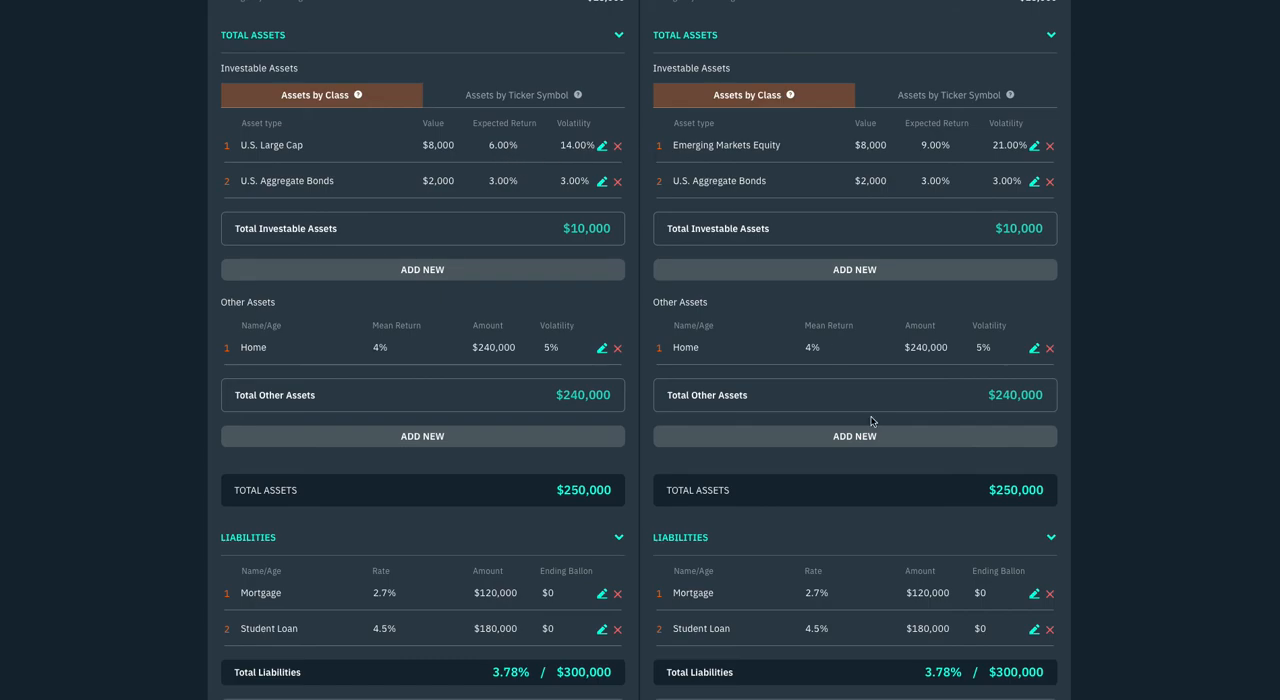
pyautogui.scroll(-6, 836, 353)
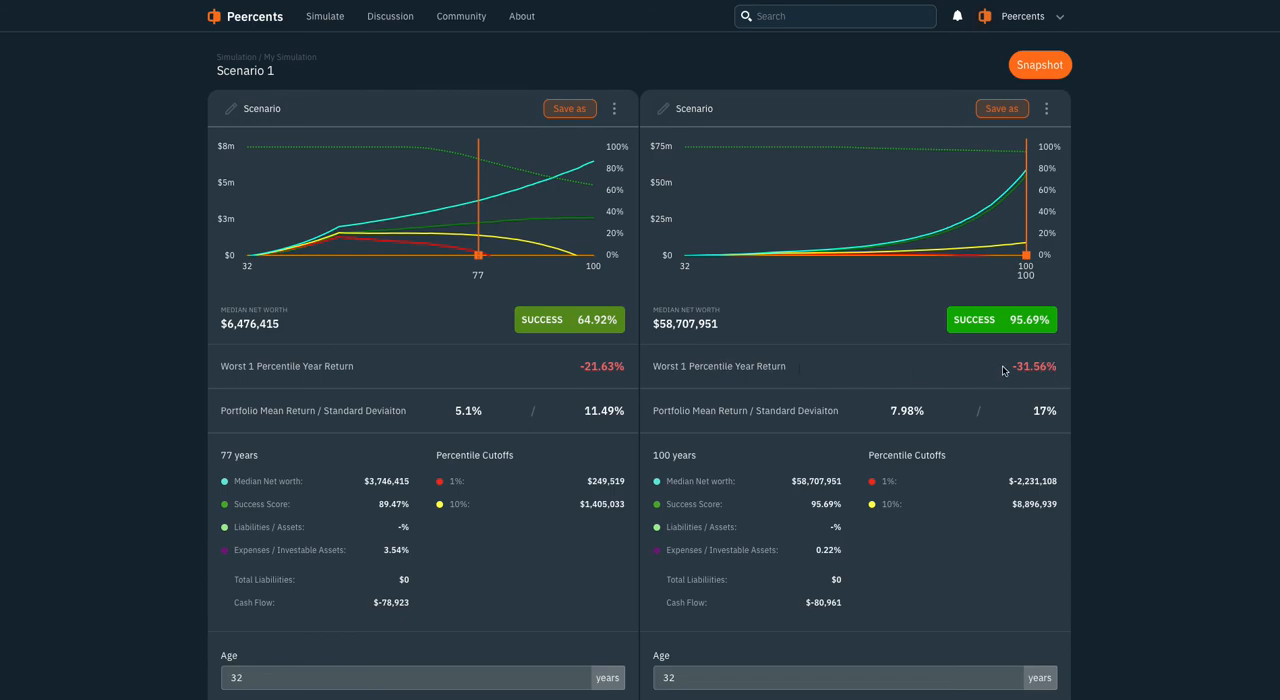
# Compare the worst 1 percentile year return of the two scenarios and review their inputs
pyautogui.moveTo(1002, 367); pyautogui.dragTo(1063, 367)
pyautogui.click(546, 374)
pyautogui.moveTo(556, 372); pyautogui.dragTo(615, 374)
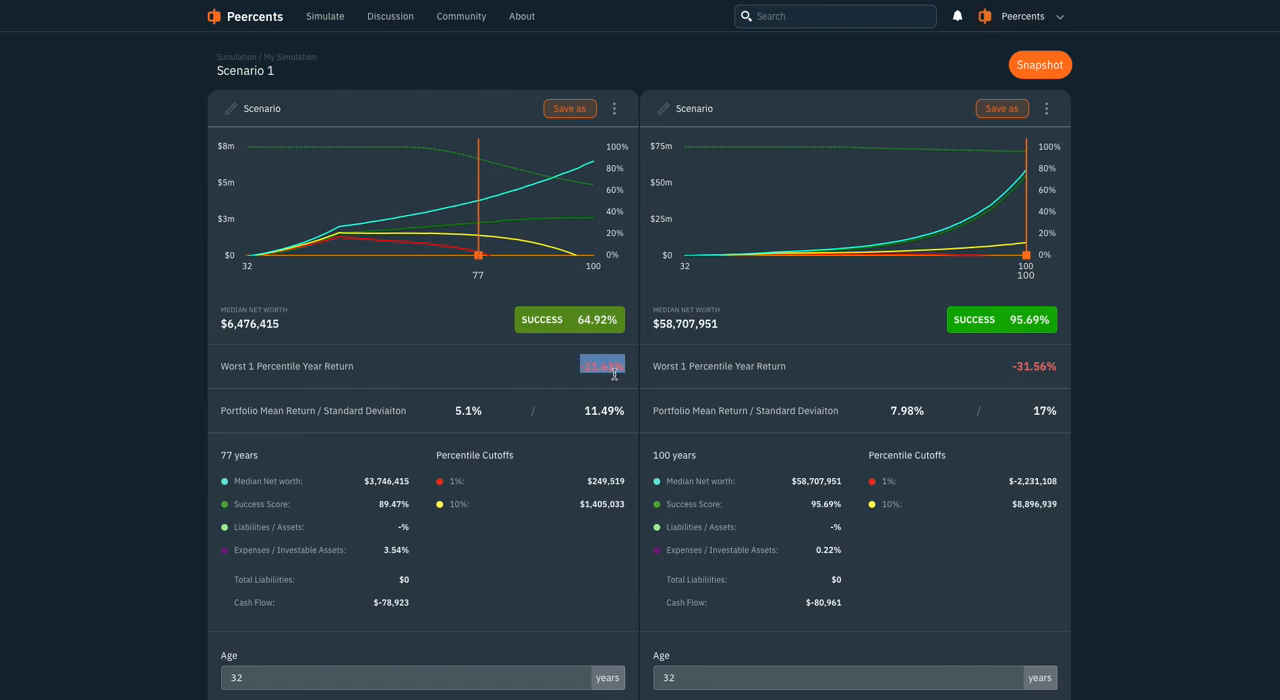
pyautogui.click(834, 381)
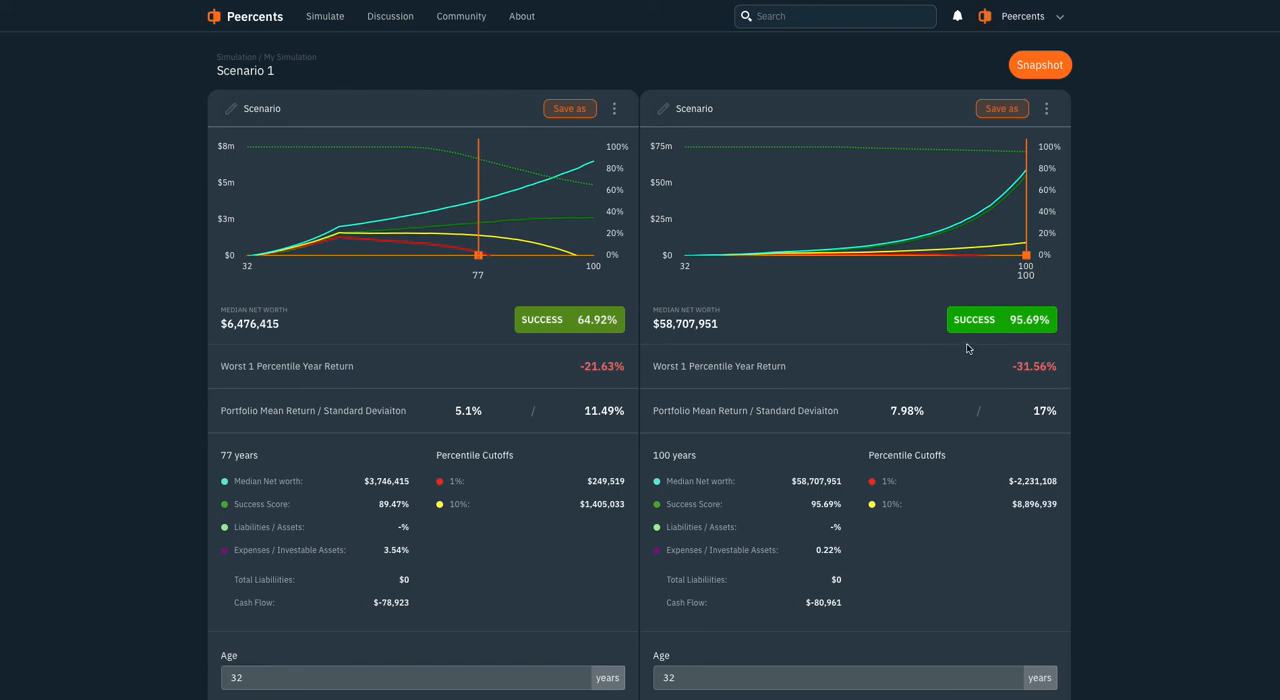
pyautogui.scroll(-3, 920, 404)
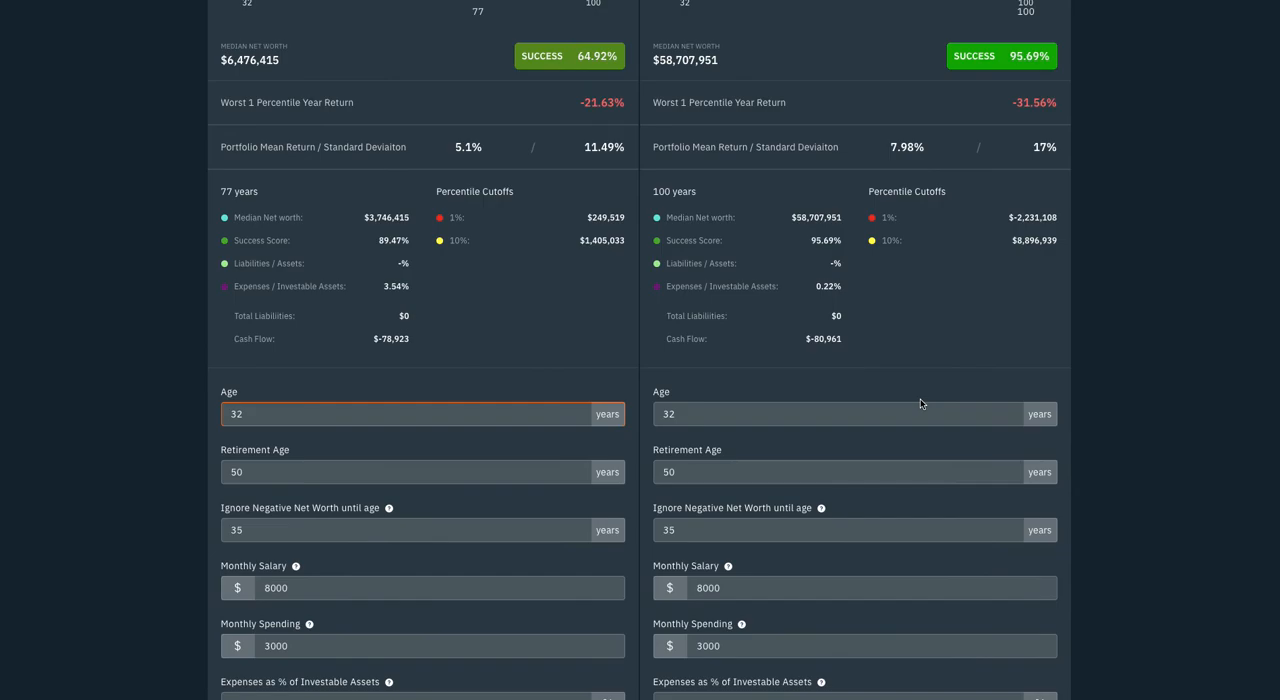
pyautogui.scroll(-15, 920, 404)
pyautogui.scroll(5, 918, 402)
pyautogui.scroll(15, 916, 401)
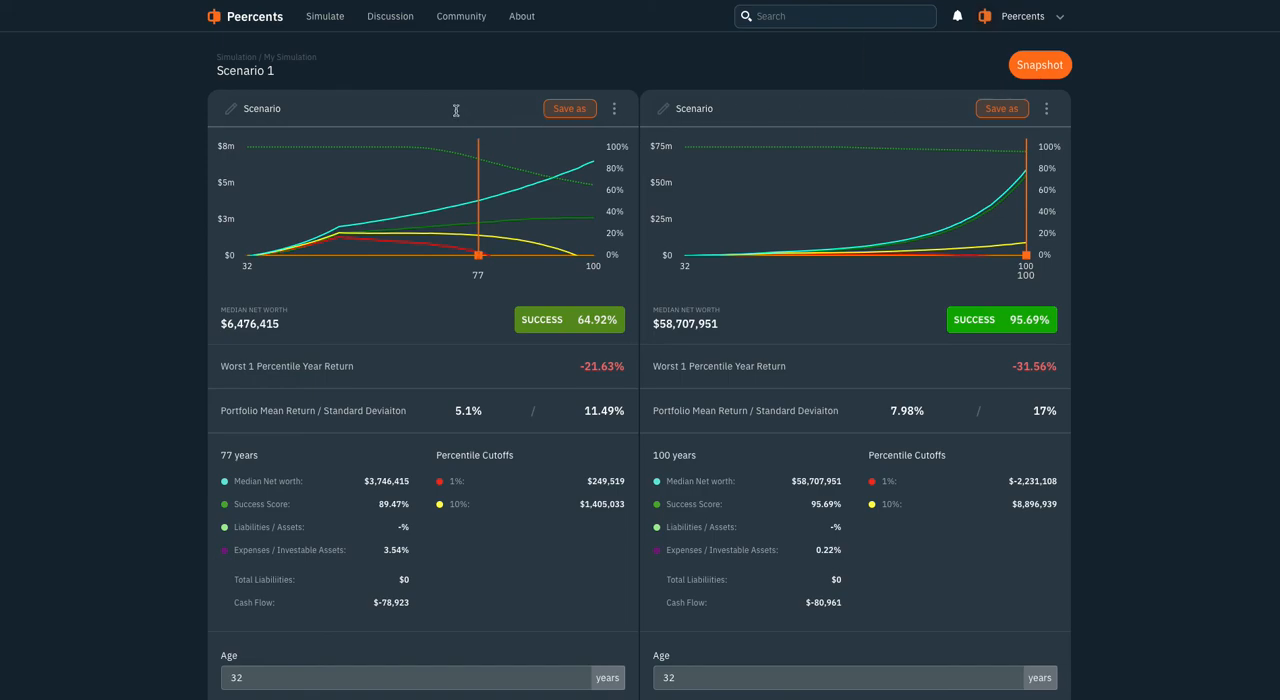
# Try to save both scenarios under the name Scenario
pyautogui.click(555, 110)
pyautogui.click(766, 410)
pyautogui.click(981, 112)
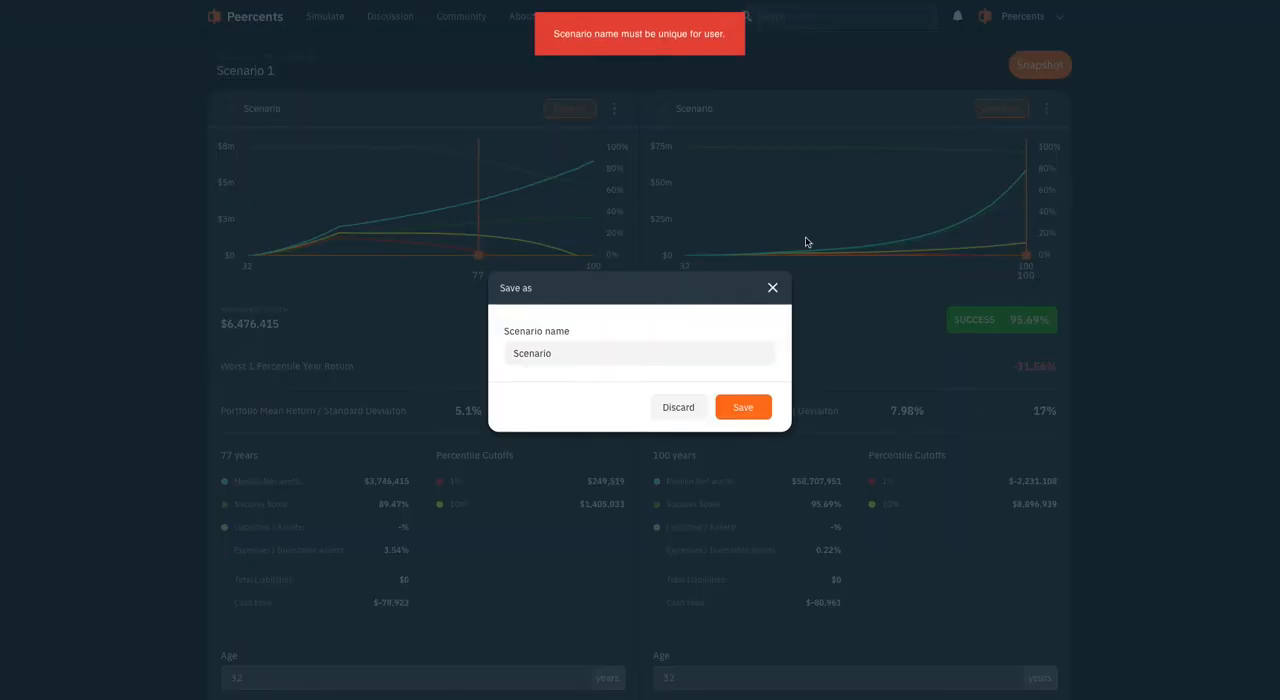
pyautogui.click(772, 288)
# Rename the original scenario to Scenario 1 and save it under that name
pyautogui.click(328, 118)
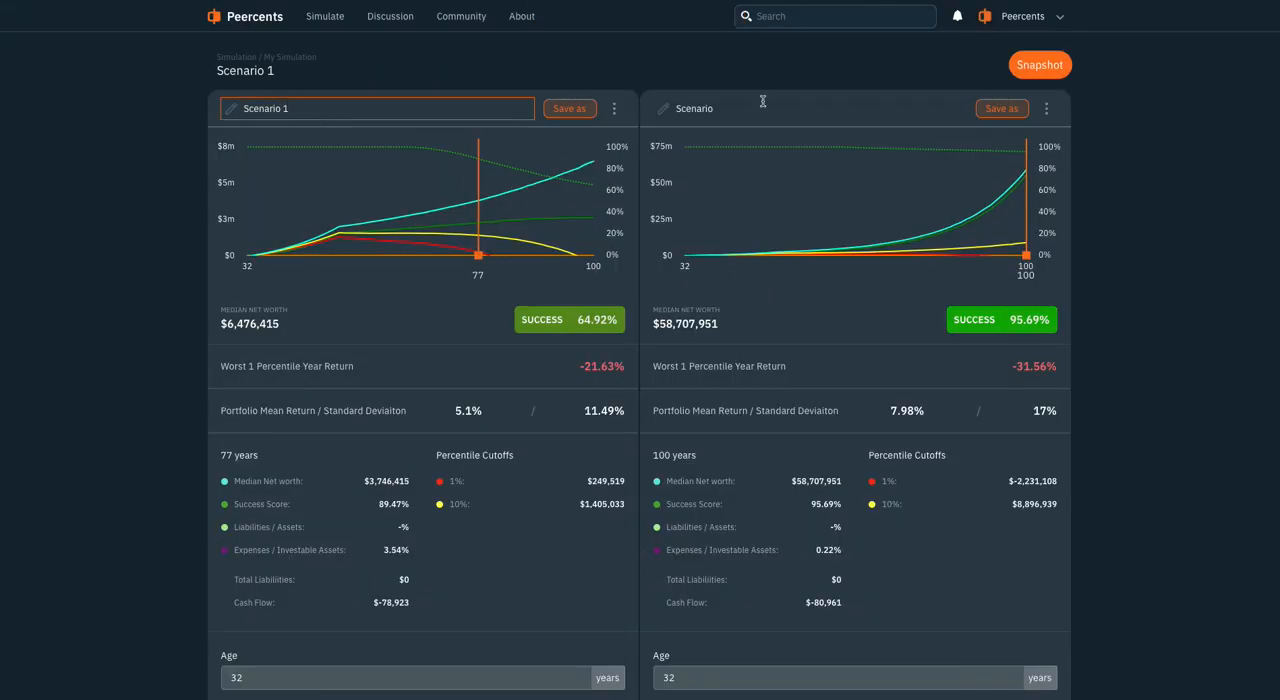
pyautogui.click(569, 108)
pyautogui.click(738, 411)
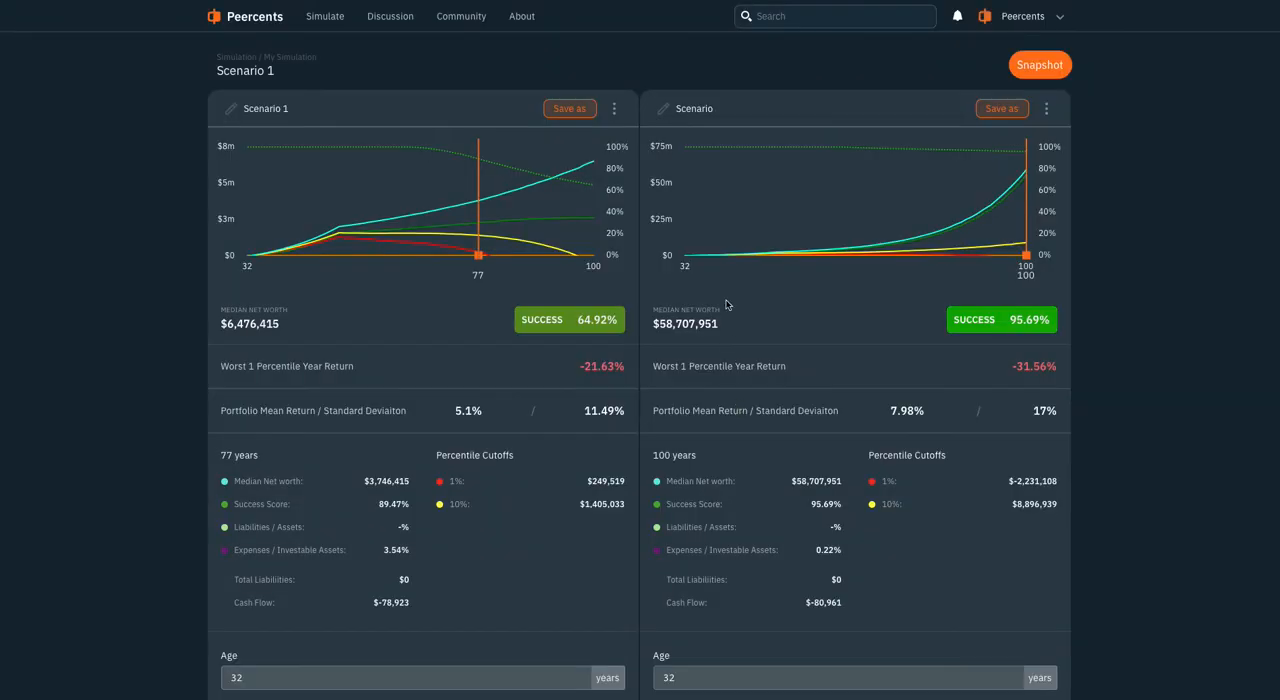
# Try to rename the scenario copy to Scenario 2 and save it under that name
pyautogui.click(736, 113)
pyautogui.write('2')
pyautogui.click(990, 114)
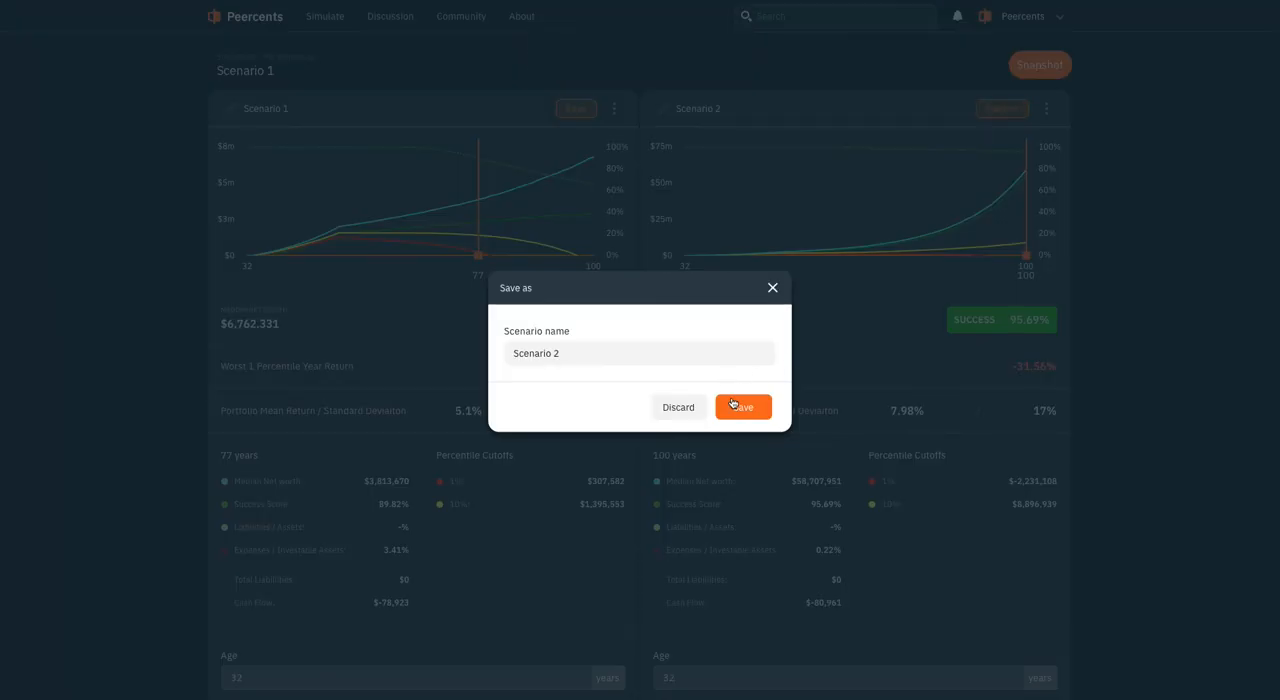
pyautogui.click(732, 402)
# Rename the scenario copy to Scenario B and save it under that name
pyautogui.click(745, 113)
pyautogui.moveTo(743, 112); pyautogui.dragTo(716, 112)
pyautogui.write('B')
pyautogui.click(1000, 109)
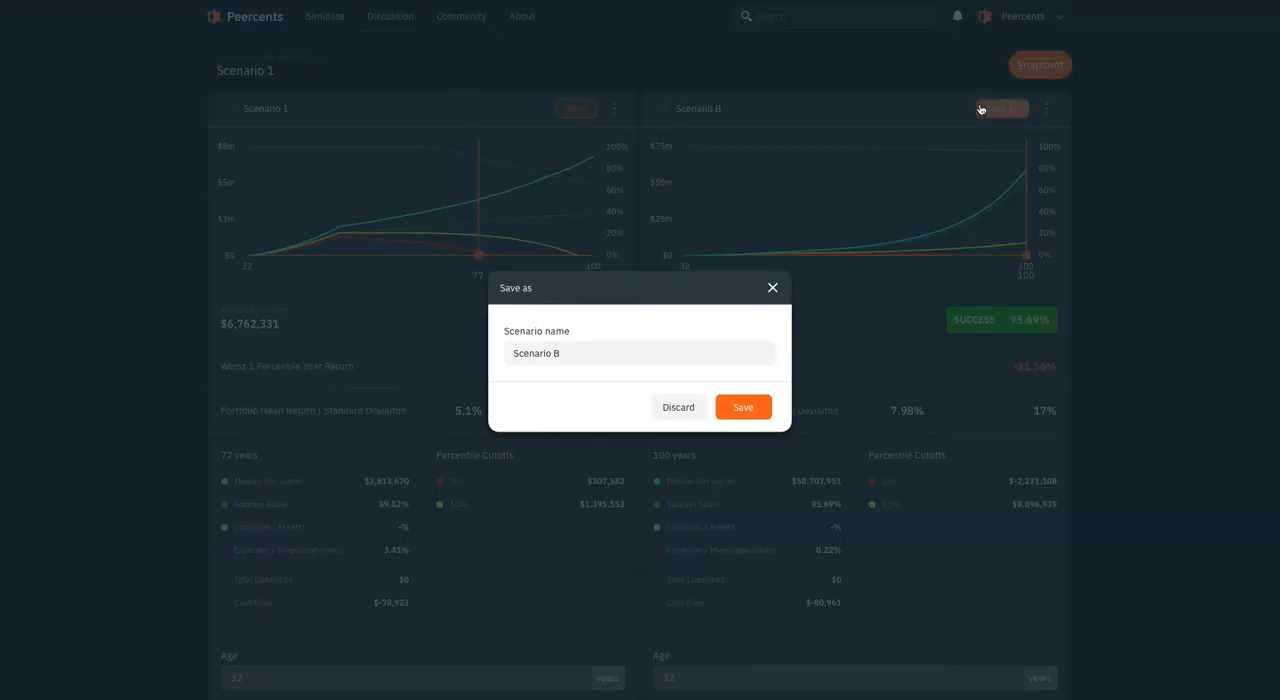
pyautogui.click(744, 408)
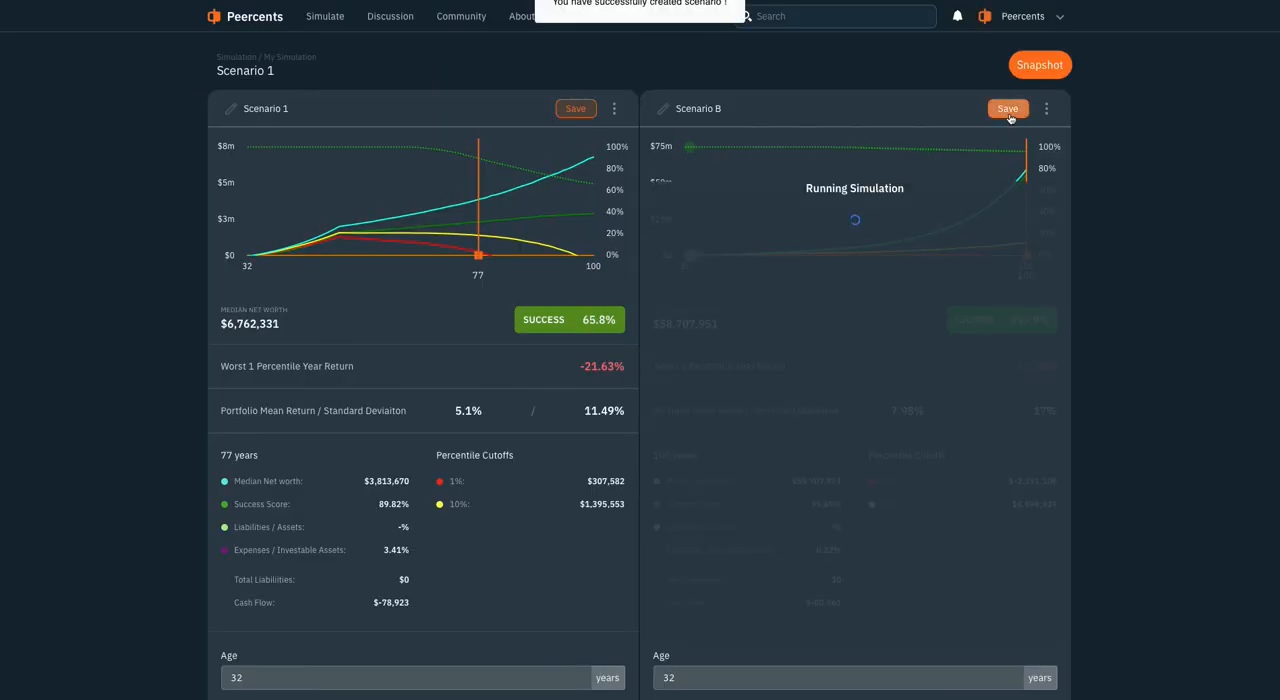
# Create a snapshot of the two compared scenarios named My First Snapshot
pyautogui.click(1042, 68)
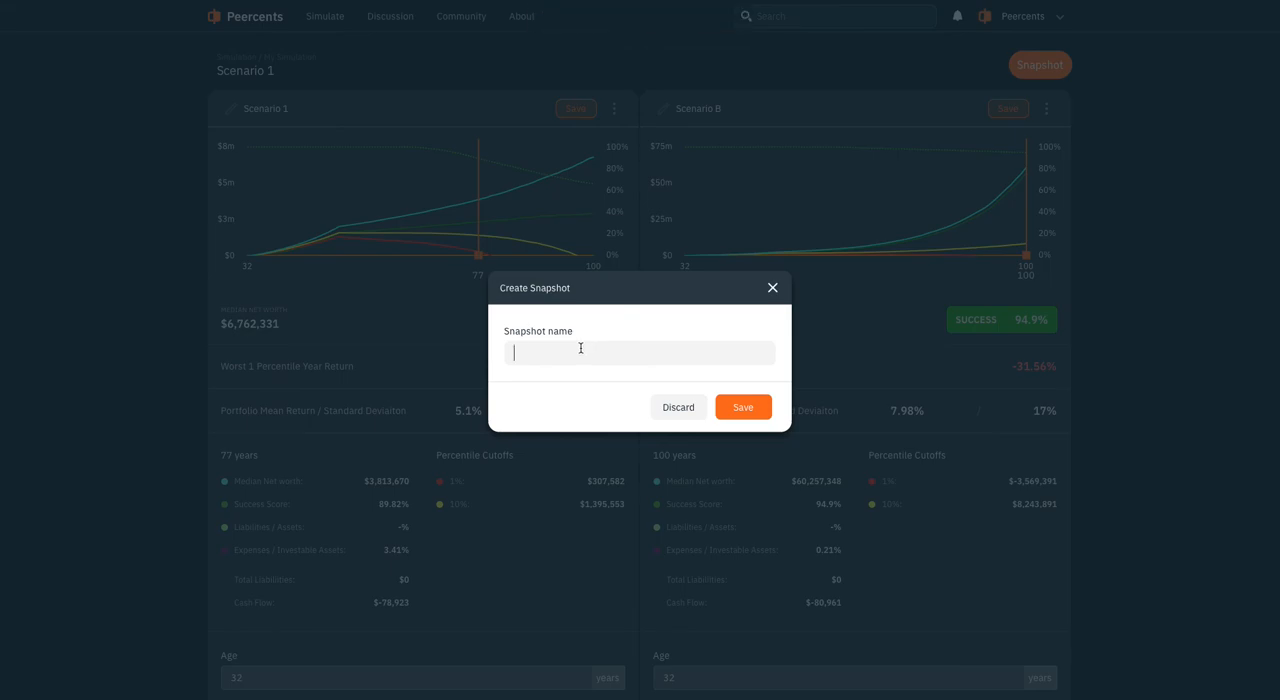
pyautogui.write('My First Snapshot')
pyautogui.click(727, 410)
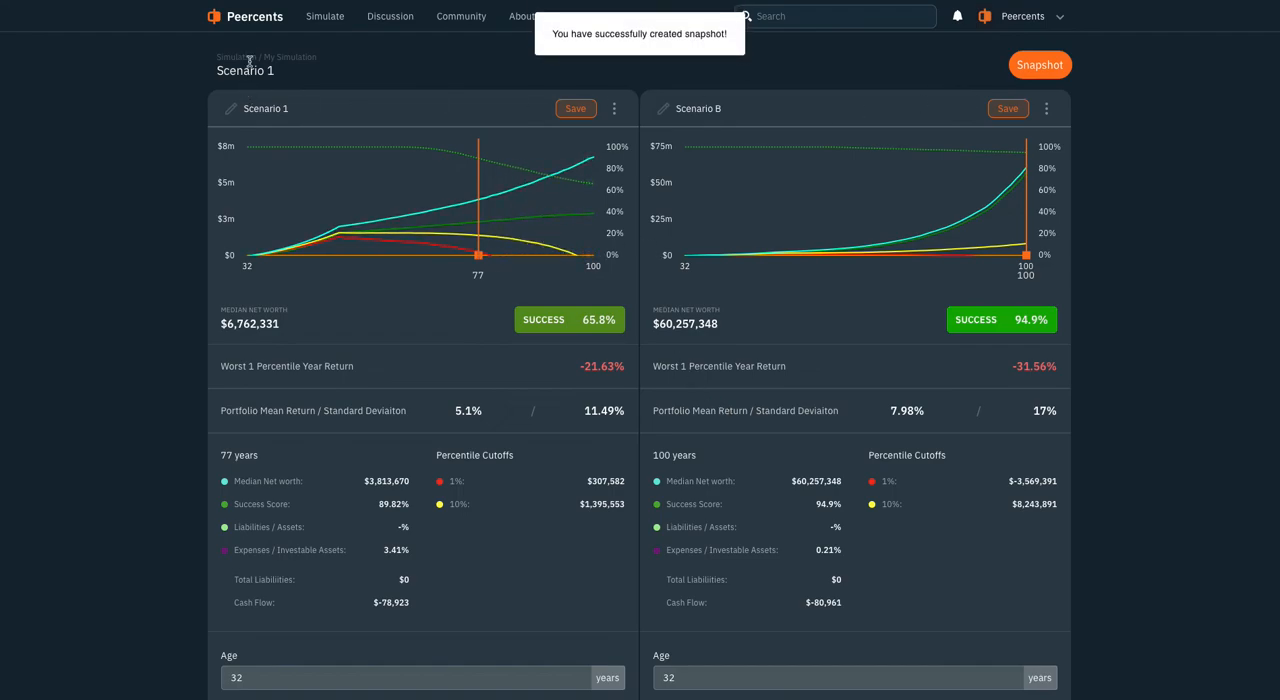
# Review the lists of saved simulations and snapshots, and open My First Snapshot to examine its comparison
pyautogui.click(326, 17)
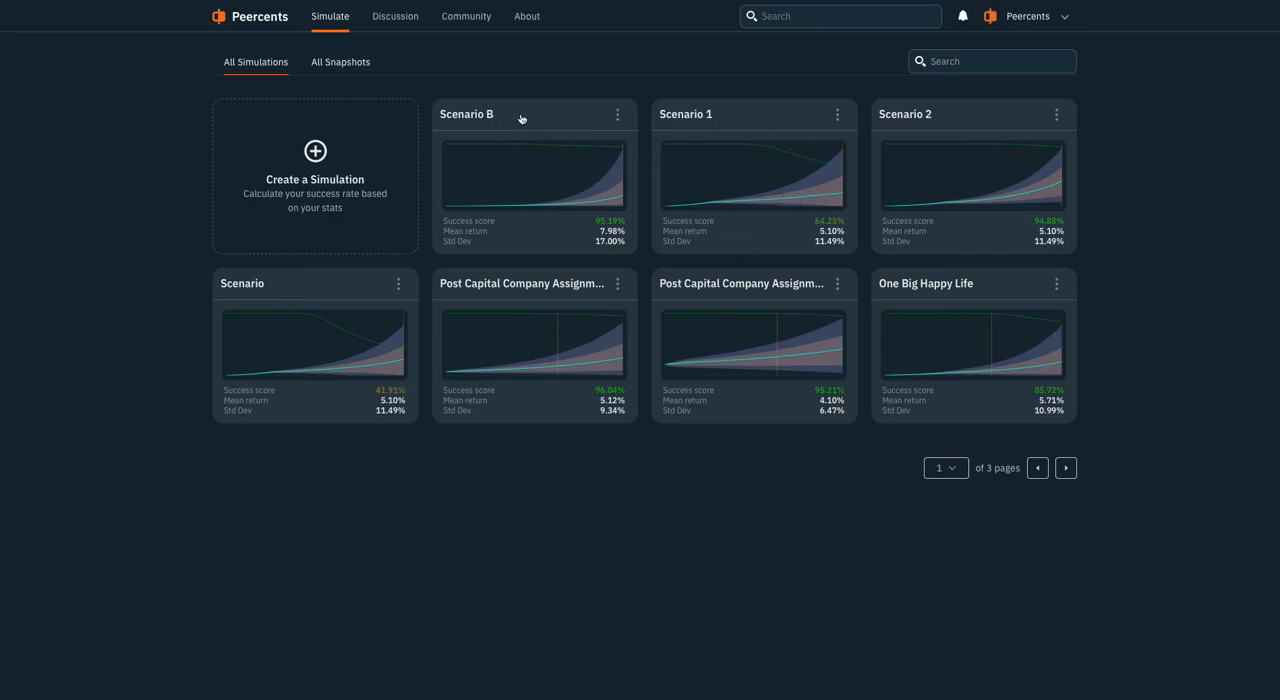
pyautogui.click(337, 64)
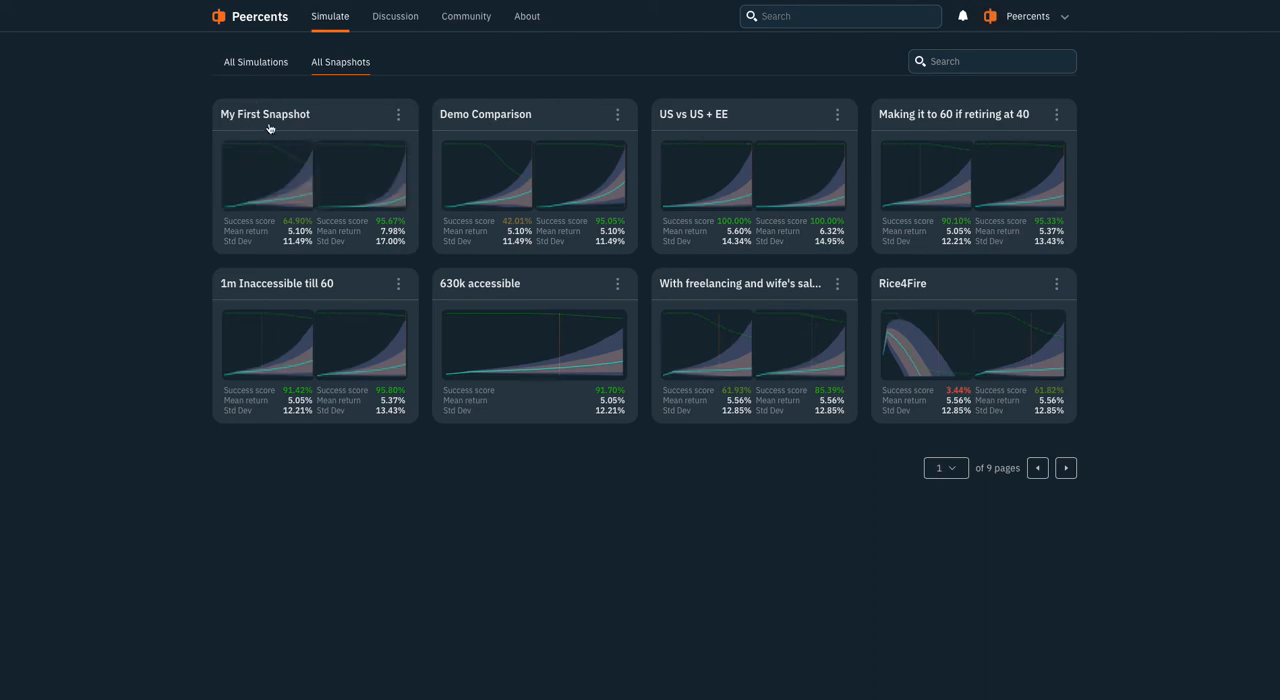
pyautogui.click(250, 66)
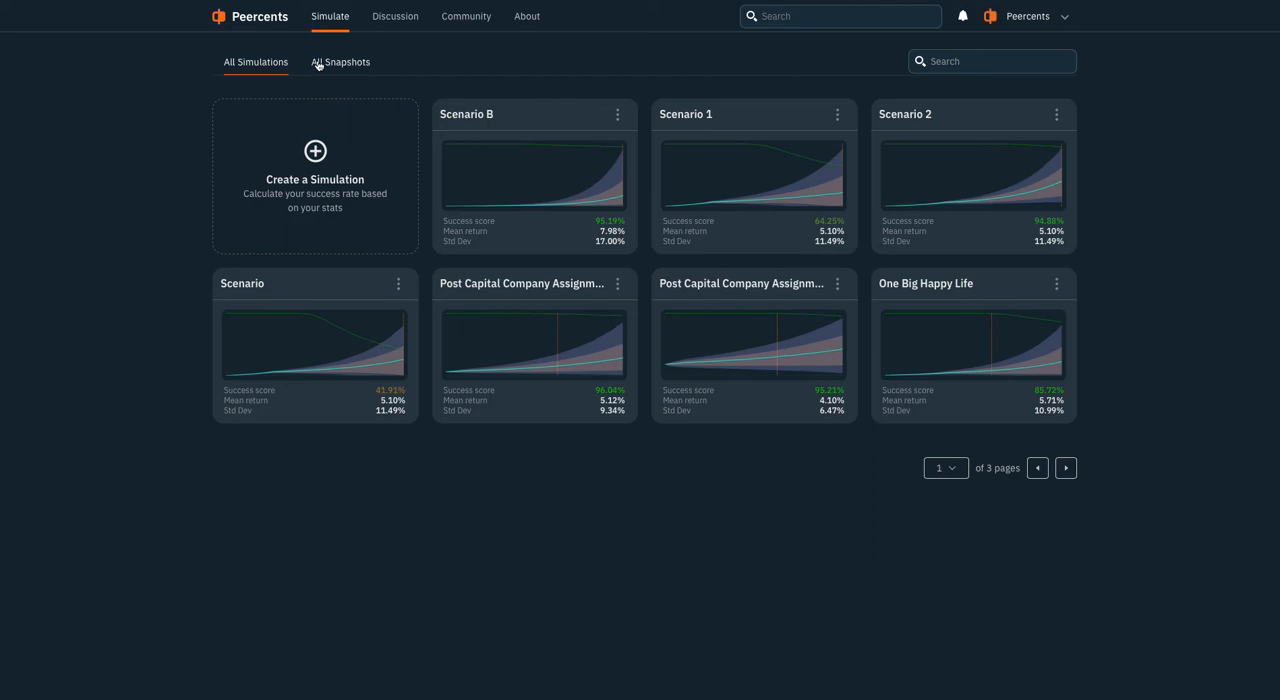
pyautogui.click(318, 65)
pyautogui.click(301, 116)
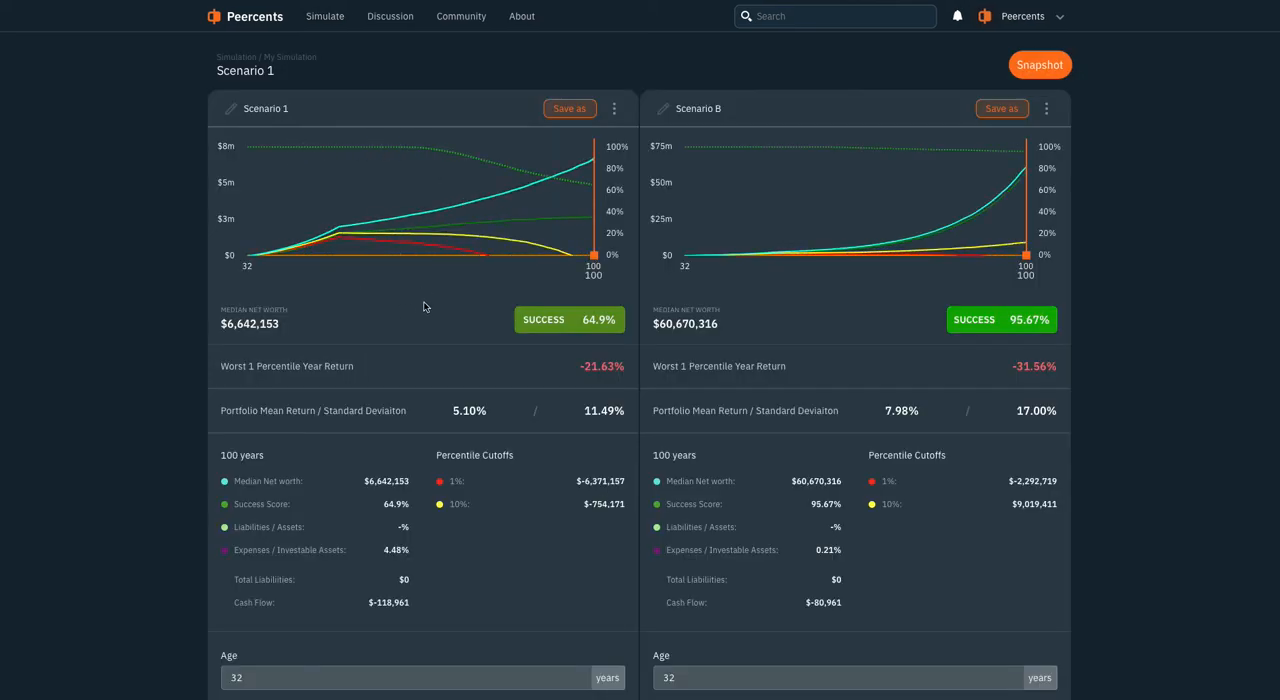
pyautogui.scroll(-3, 502, 340)
pyautogui.scroll(3, 502, 335)
# Start a new post in the discussion forum and attach My First Snapshot to it
pyautogui.click(393, 20)
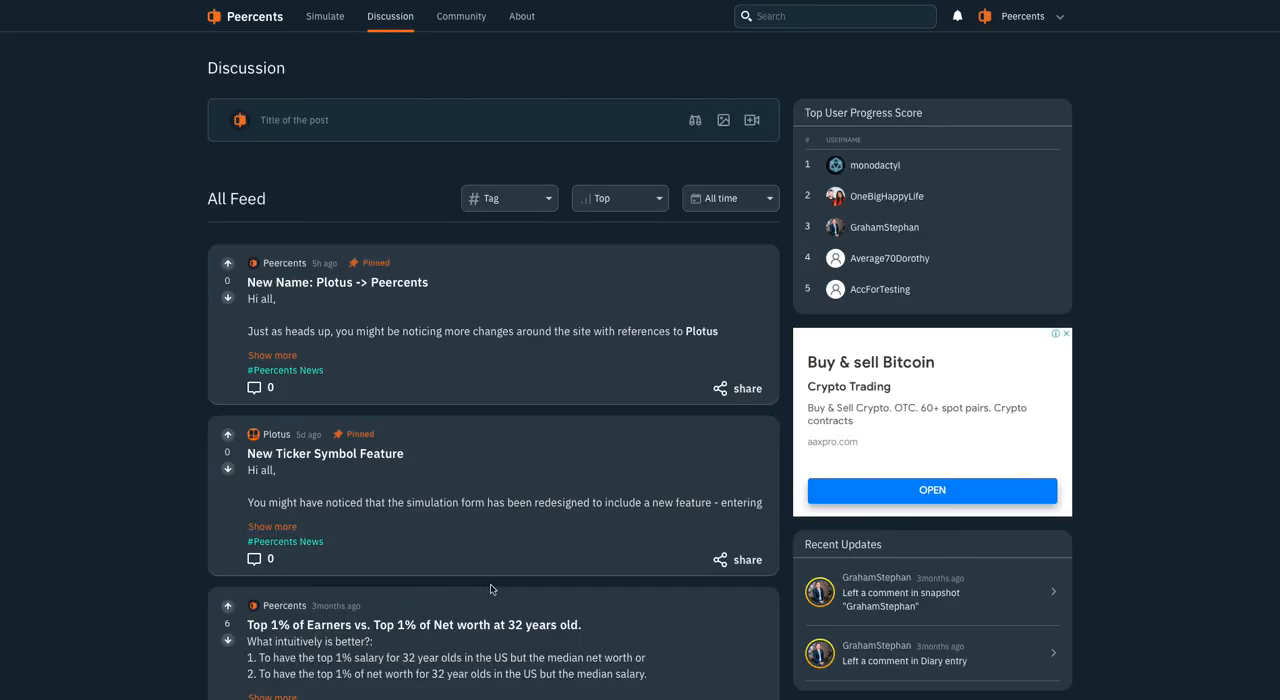
pyautogui.scroll(-15, 480, 589)
pyautogui.scroll(15, 382, 275)
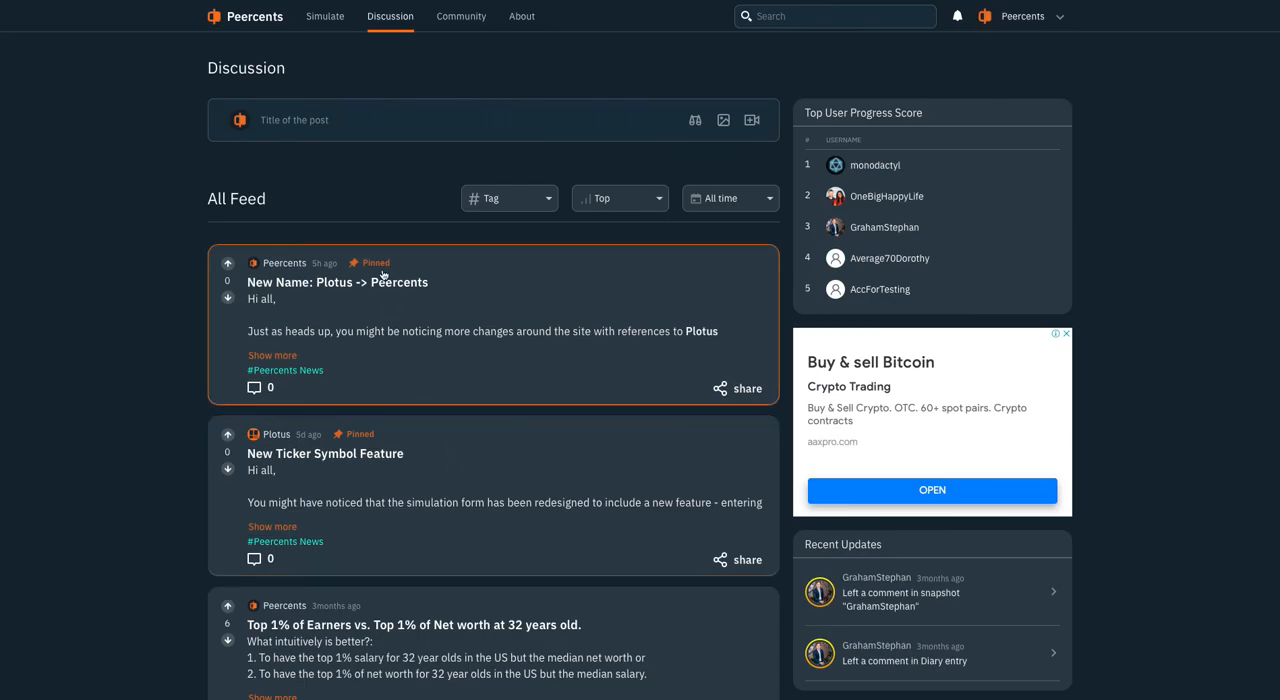
pyautogui.click(314, 112)
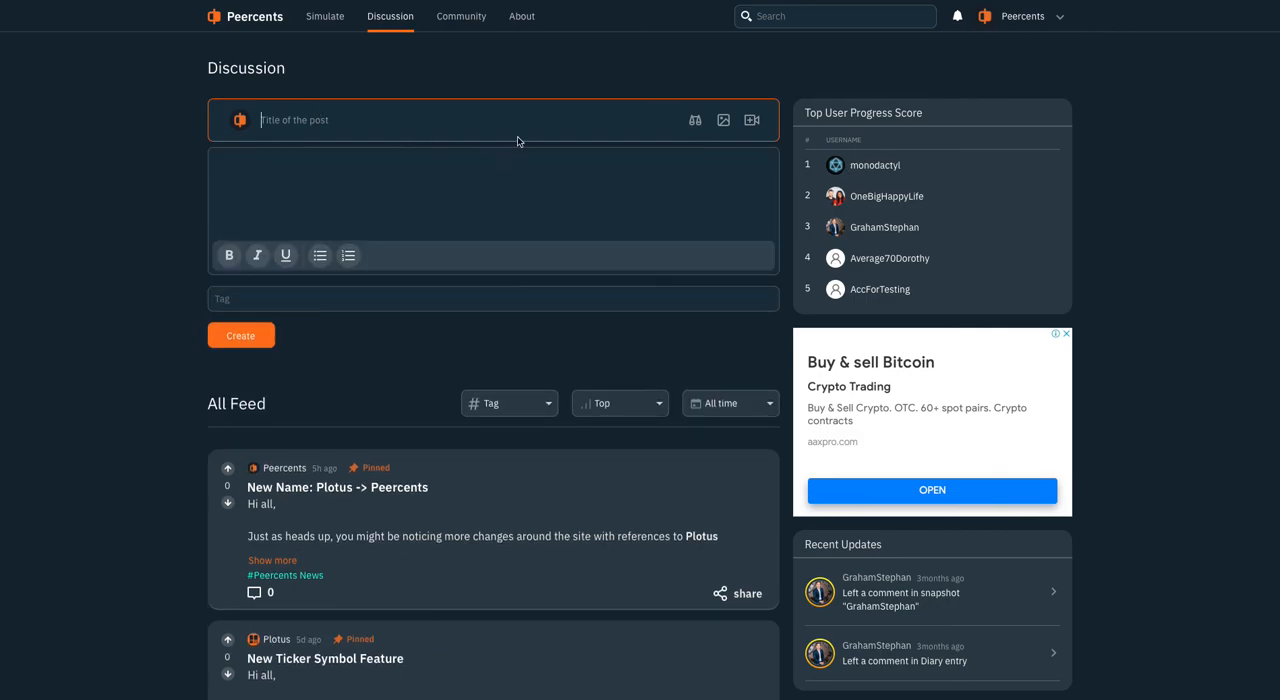
pyautogui.click(695, 121)
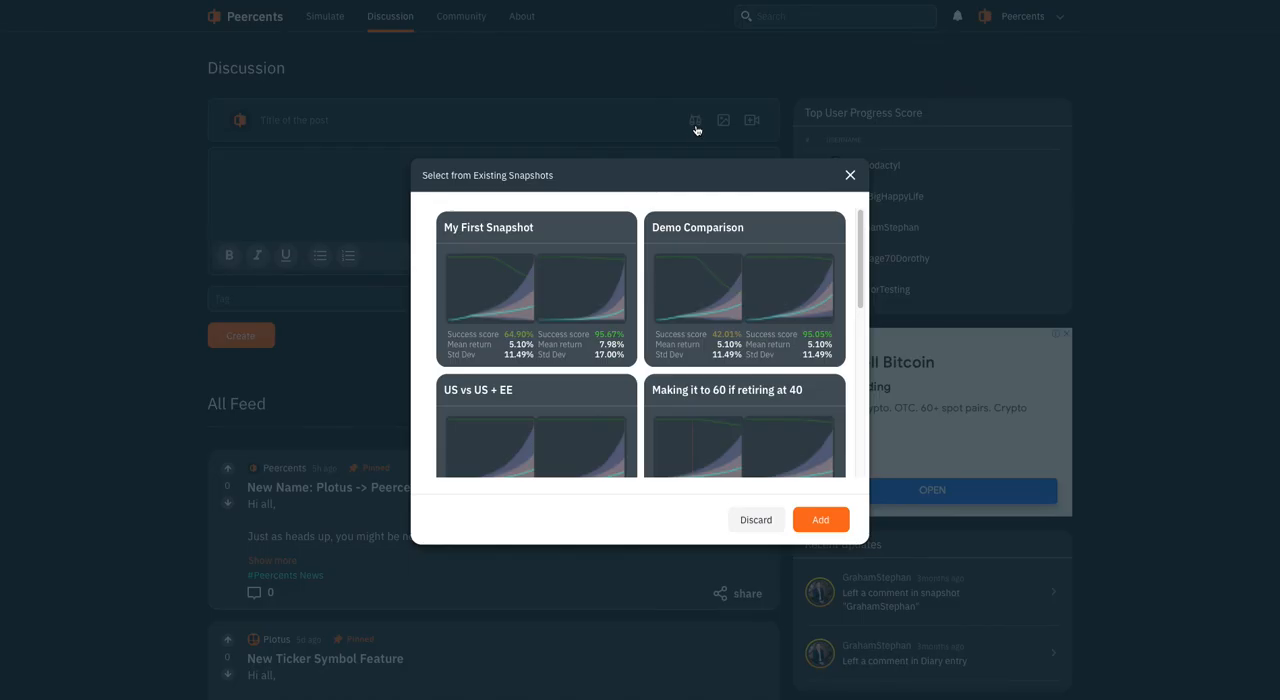
pyautogui.scroll(-10, 594, 331)
pyautogui.scroll(6, 666, 338)
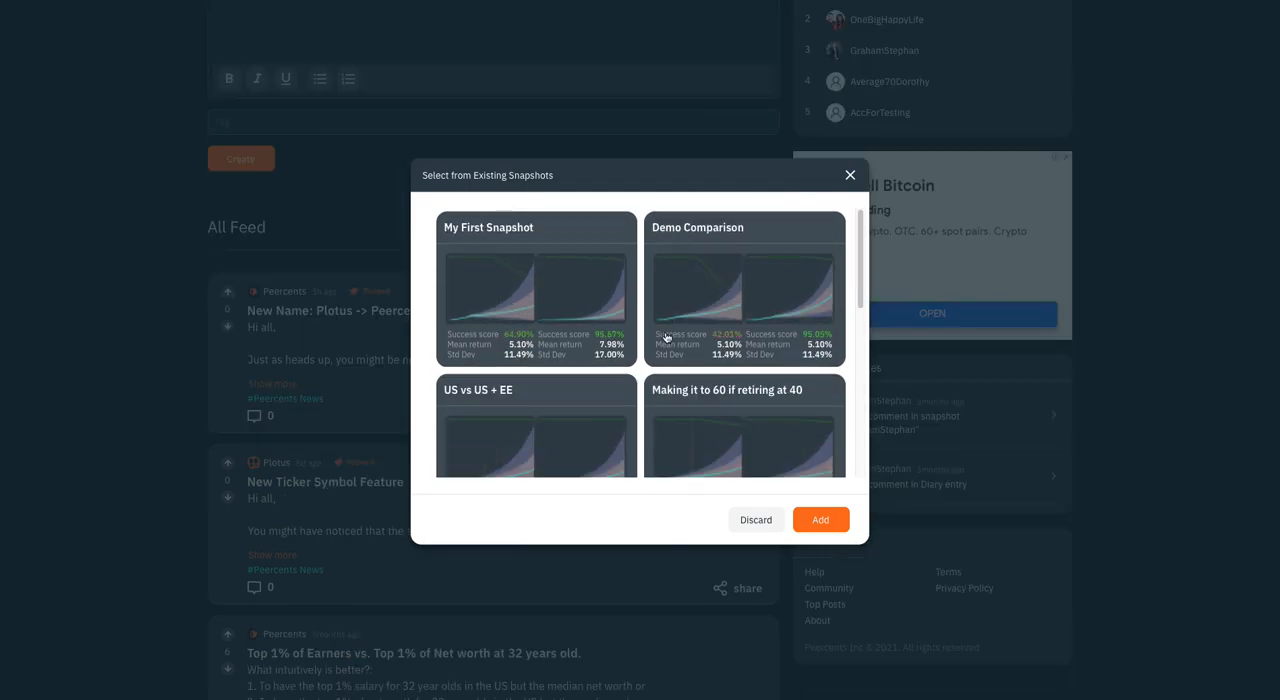
pyautogui.click(534, 309)
pyautogui.click(819, 524)
# Enter "How can I retire earlier?" as both the body and the title of the discussion post
pyautogui.click(303, 221)
pyautogui.write('How can I retire earlier?')
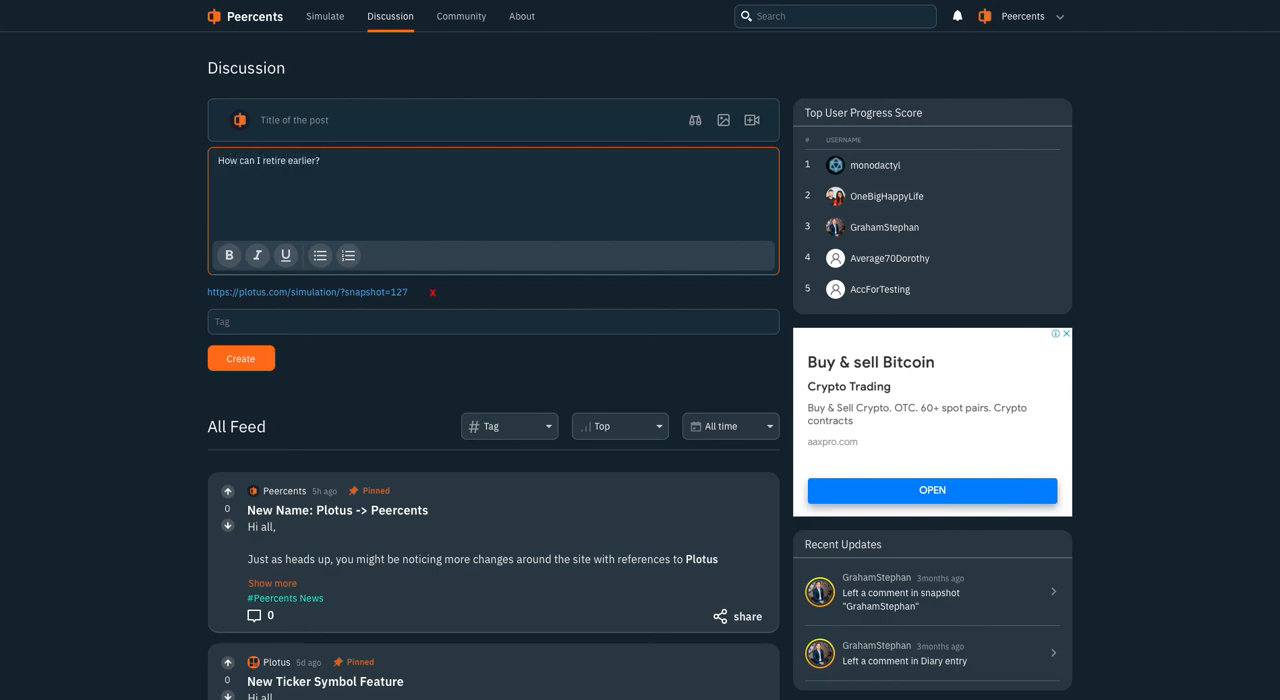
pyautogui.moveTo(348, 193); pyautogui.dragTo(103, 157)
pyautogui.hotkey('ctrl', 'c')
pyautogui.click(306, 119)
pyautogui.hotkey('ctrl', 'v')
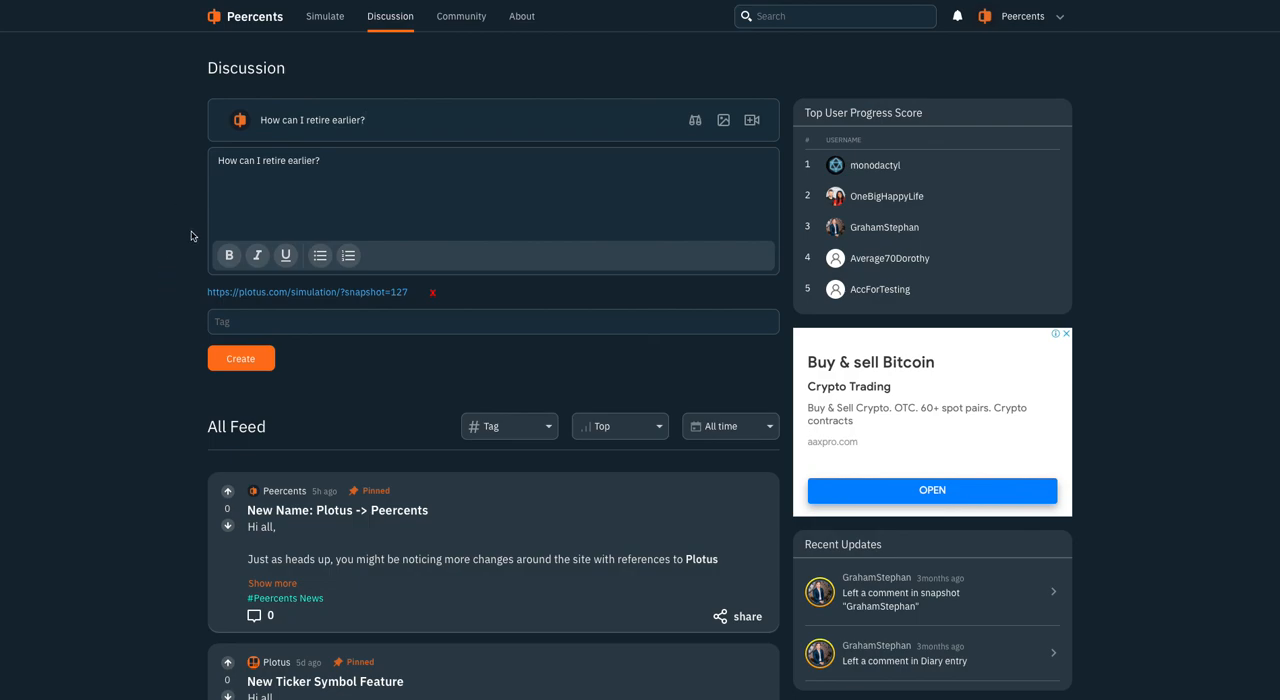
# Open the saved Scenario B simulation and add the existing Scenario 1 beside it for comparison
pyautogui.click(327, 22)
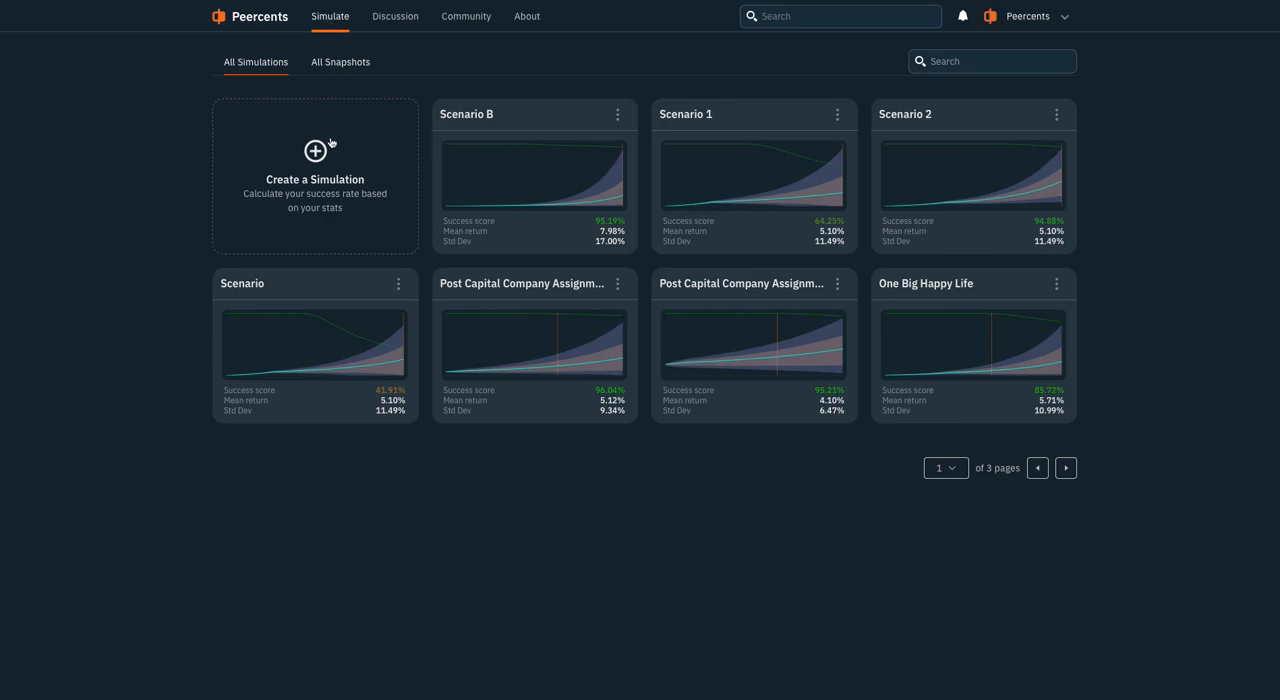
pyautogui.click(480, 124)
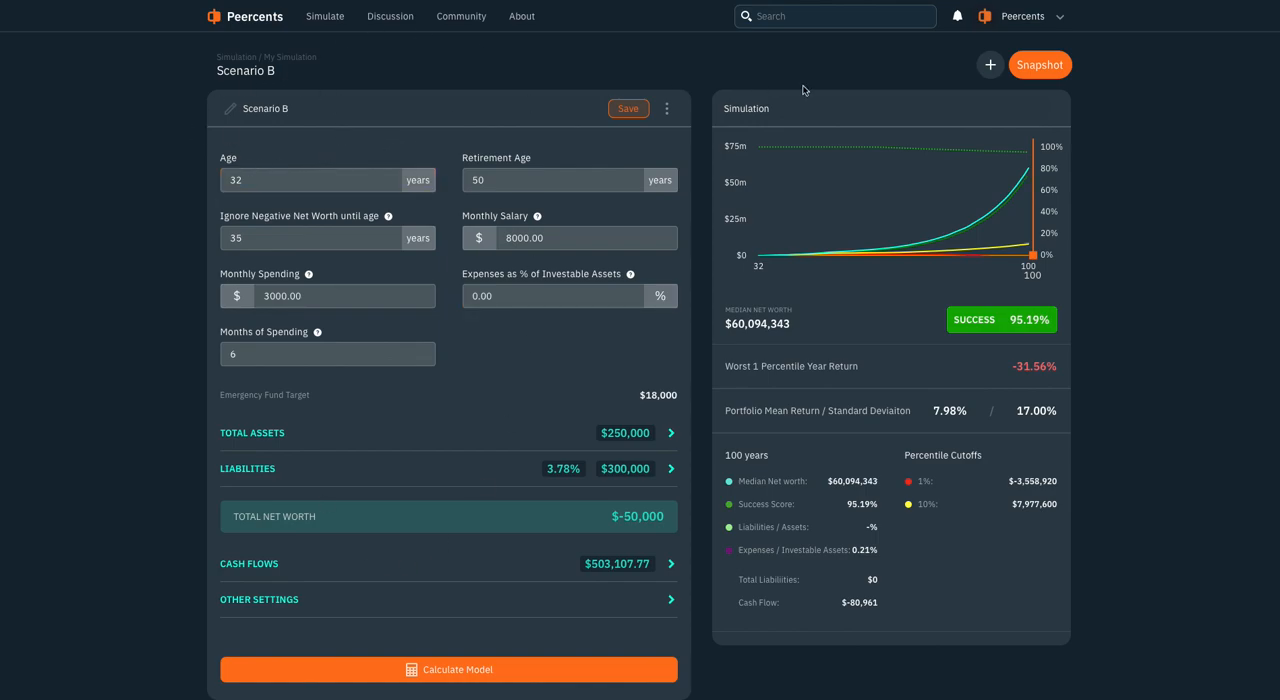
pyautogui.click(990, 66)
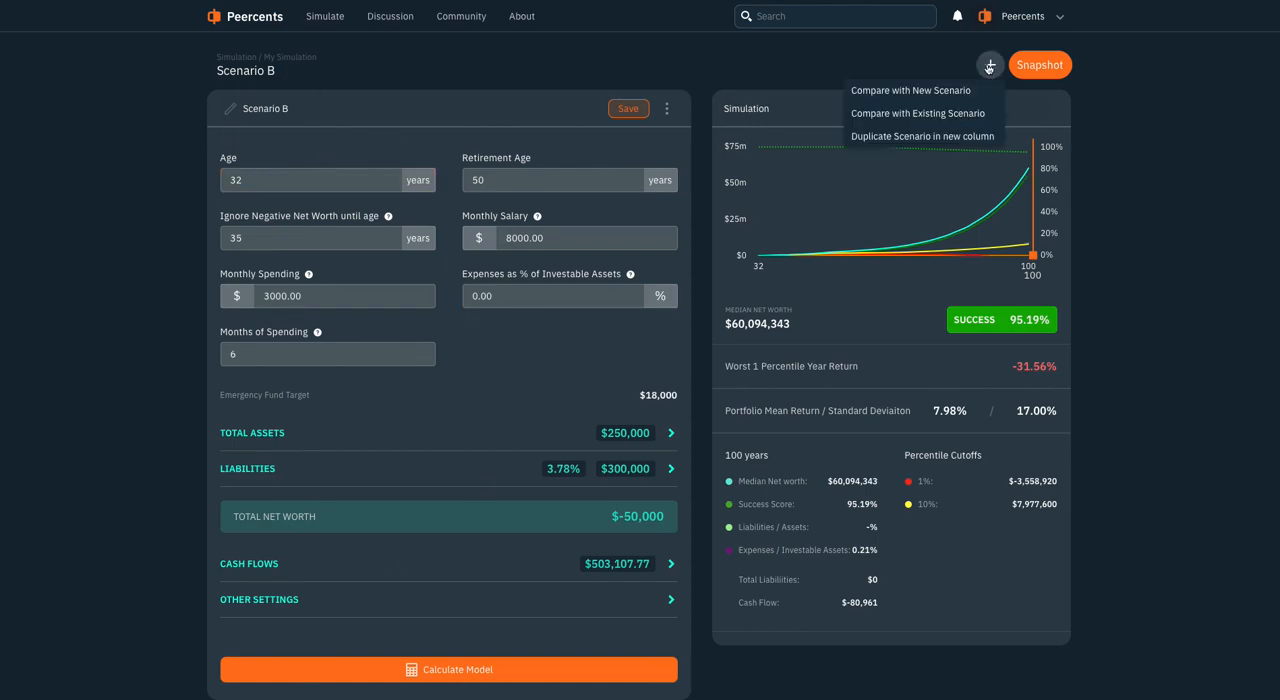
pyautogui.click(938, 121)
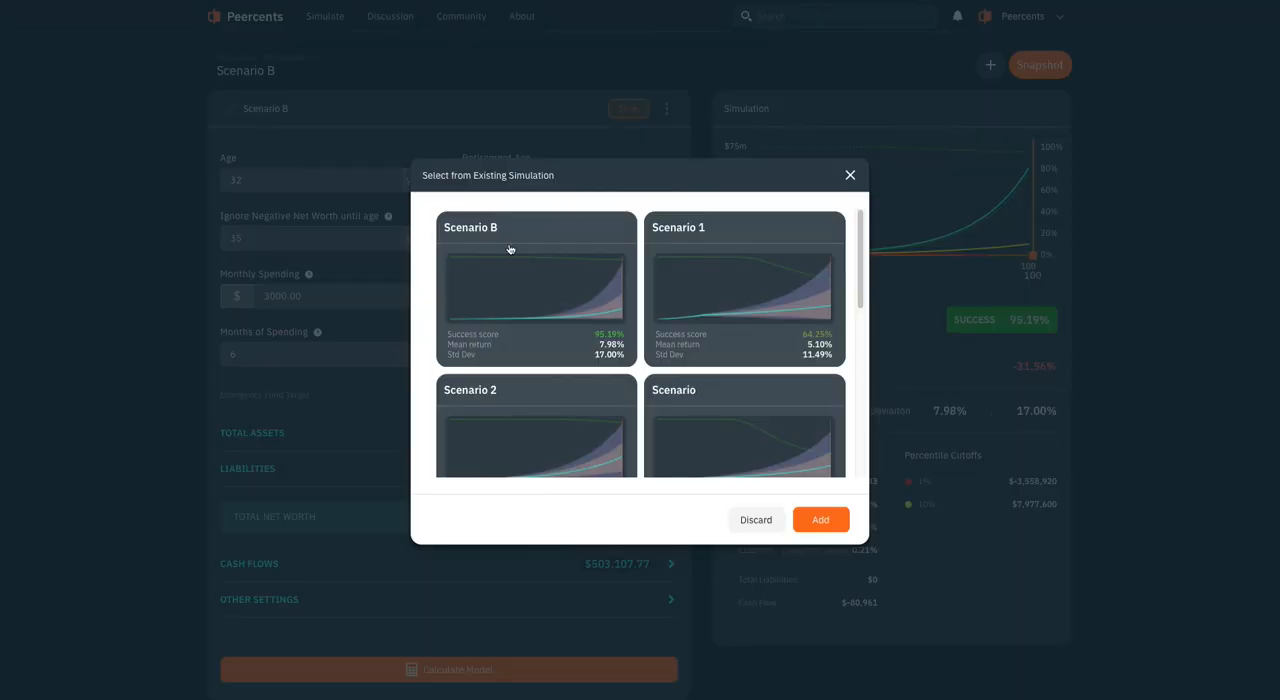
pyautogui.click(724, 230)
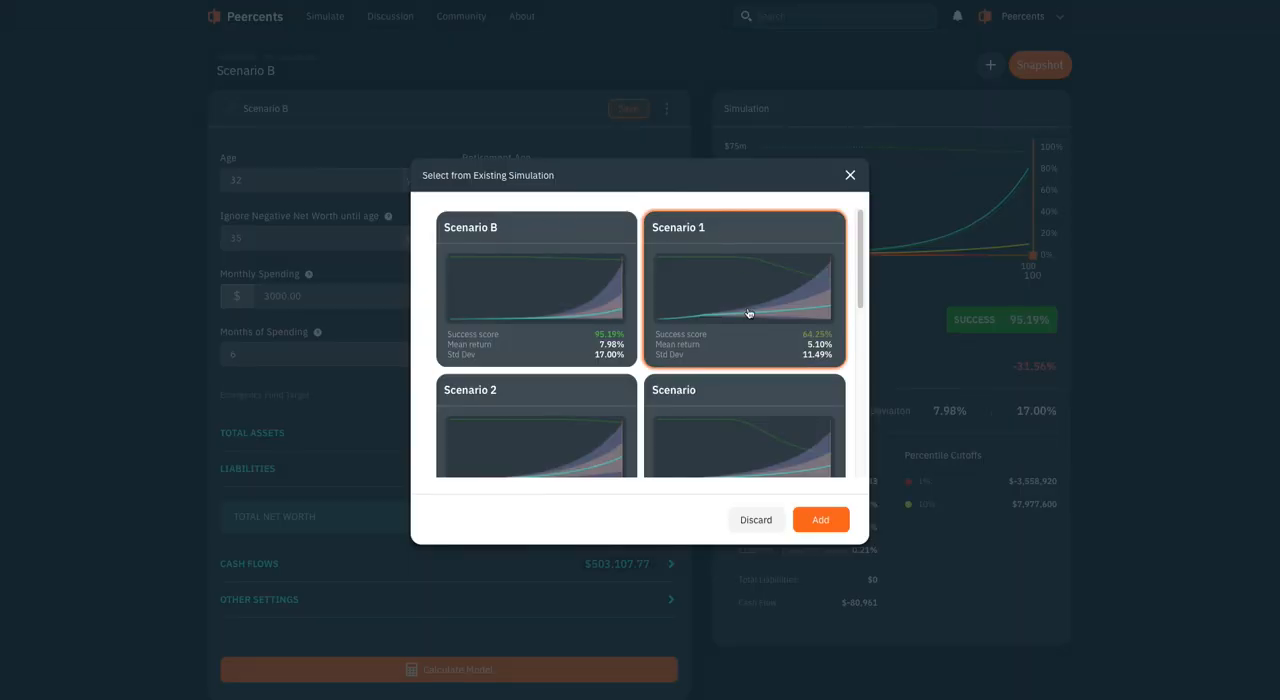
pyautogui.click(821, 520)
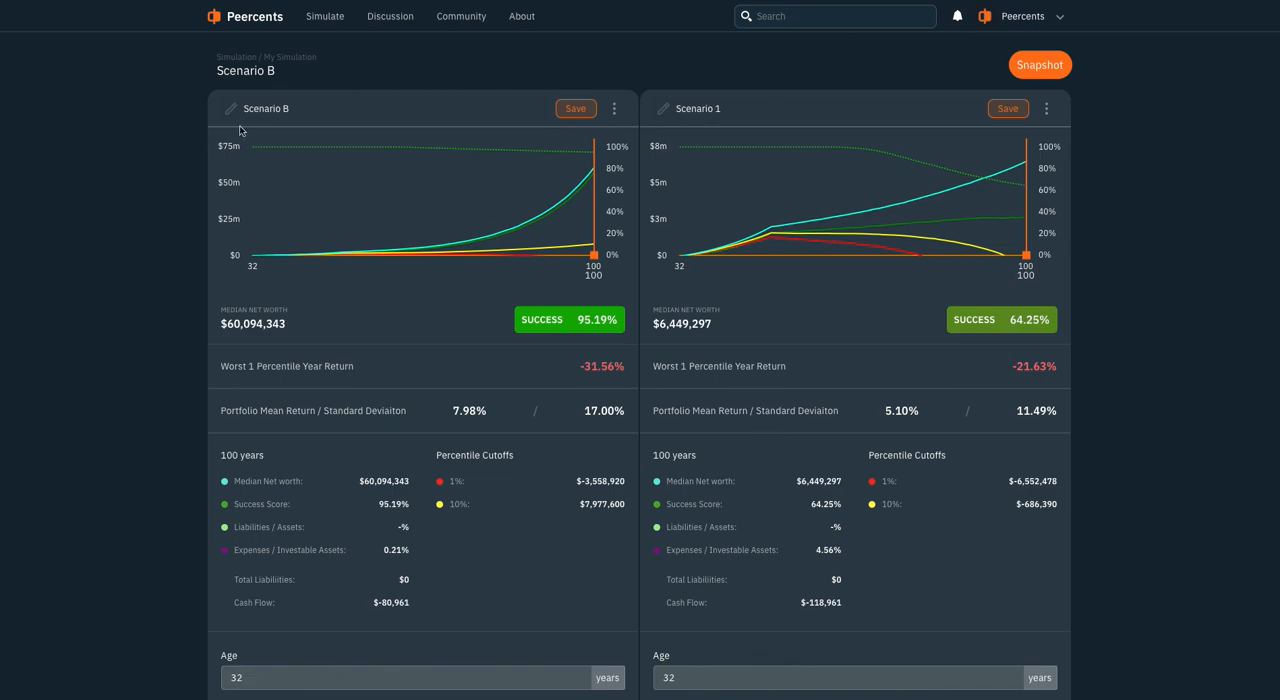